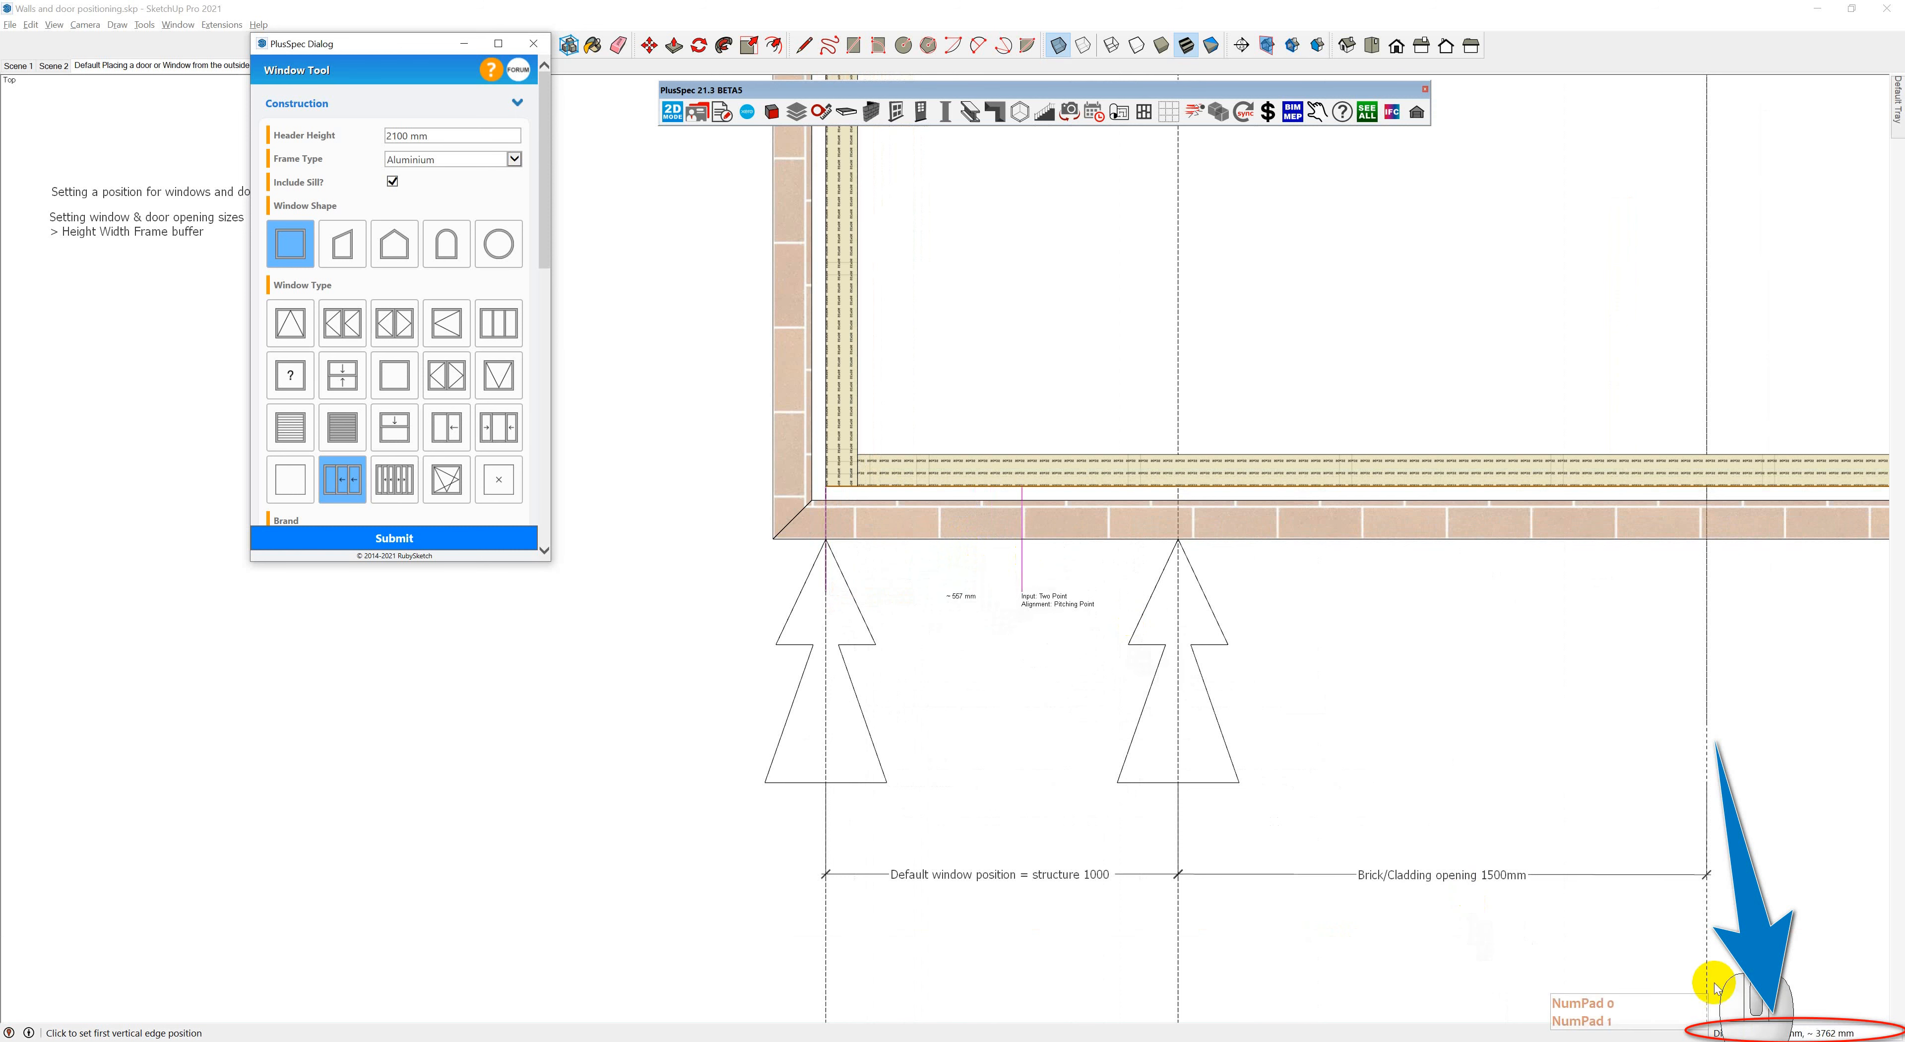
Place an aluminium sliding window with a sill in the brick wall, starting 1000 mm from the structural corner
{"action": "left_click", "coordinate": [1783, 1034]}
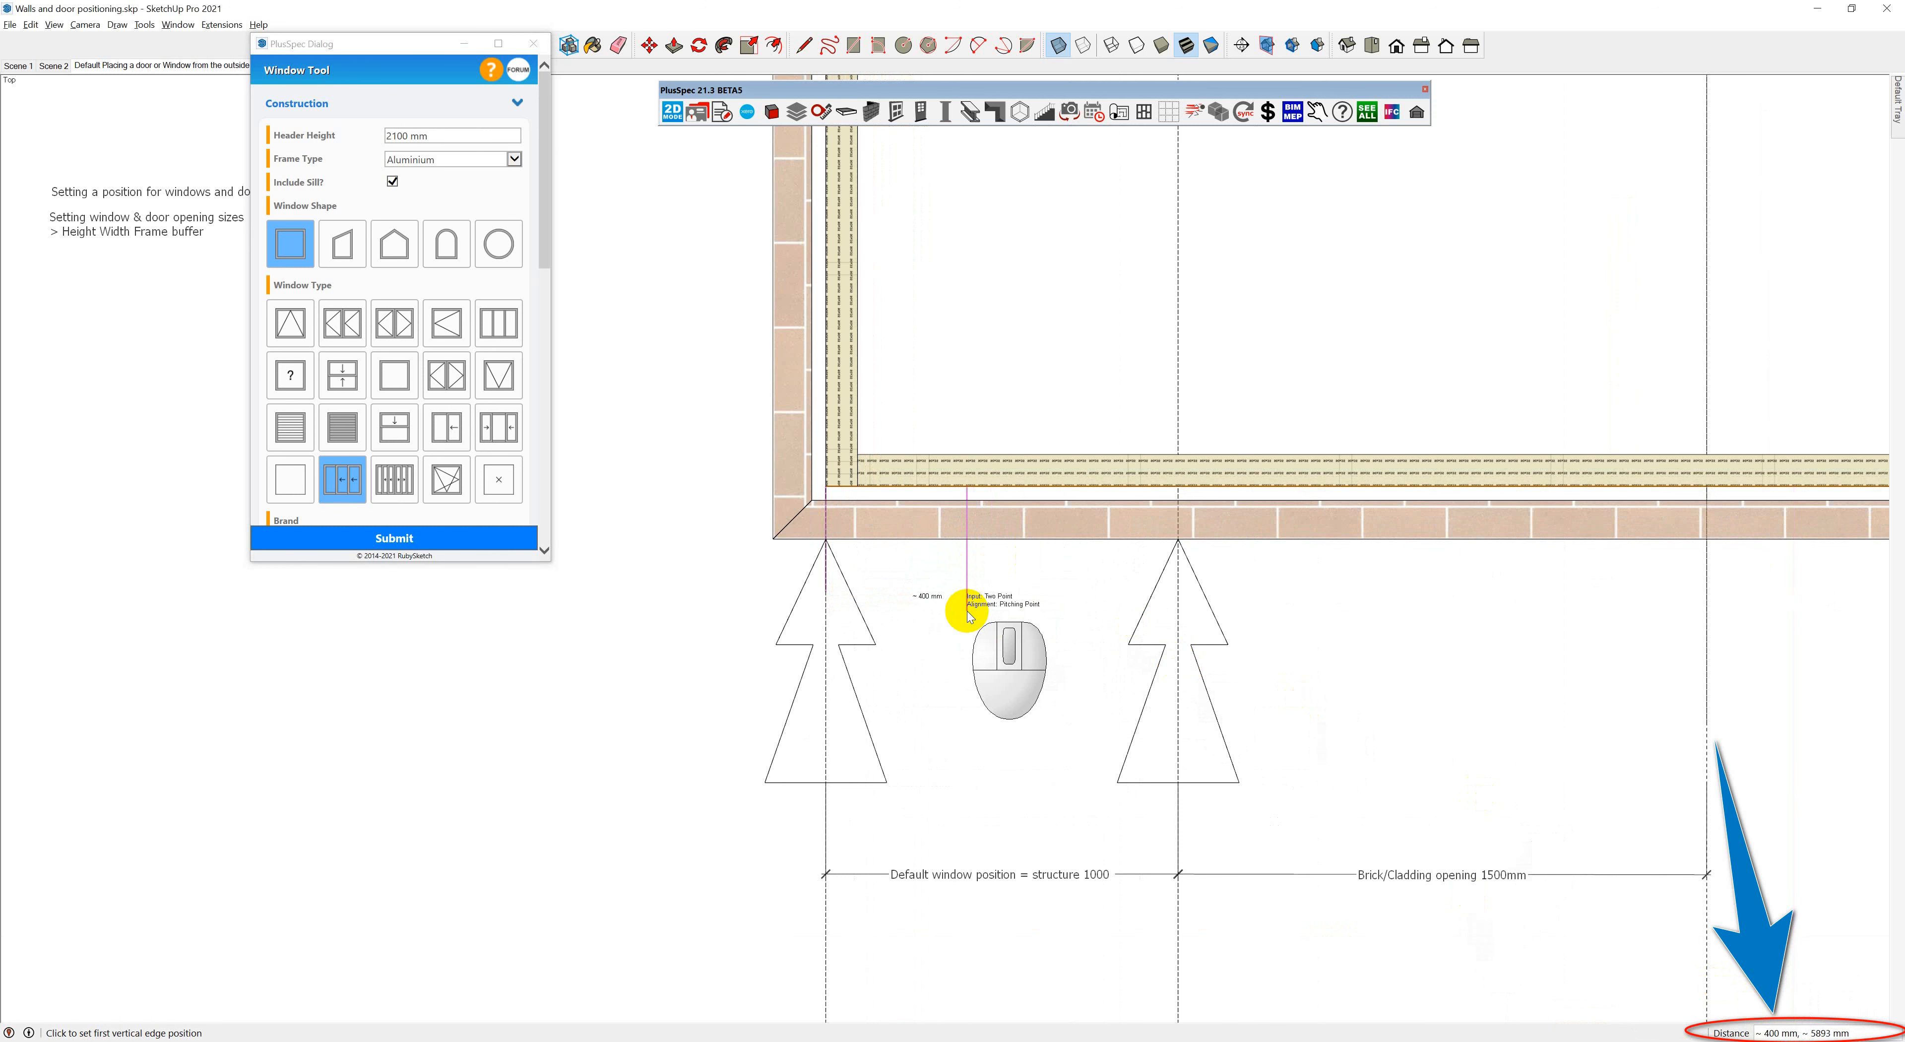
{"action": "type", "text": "1000"}
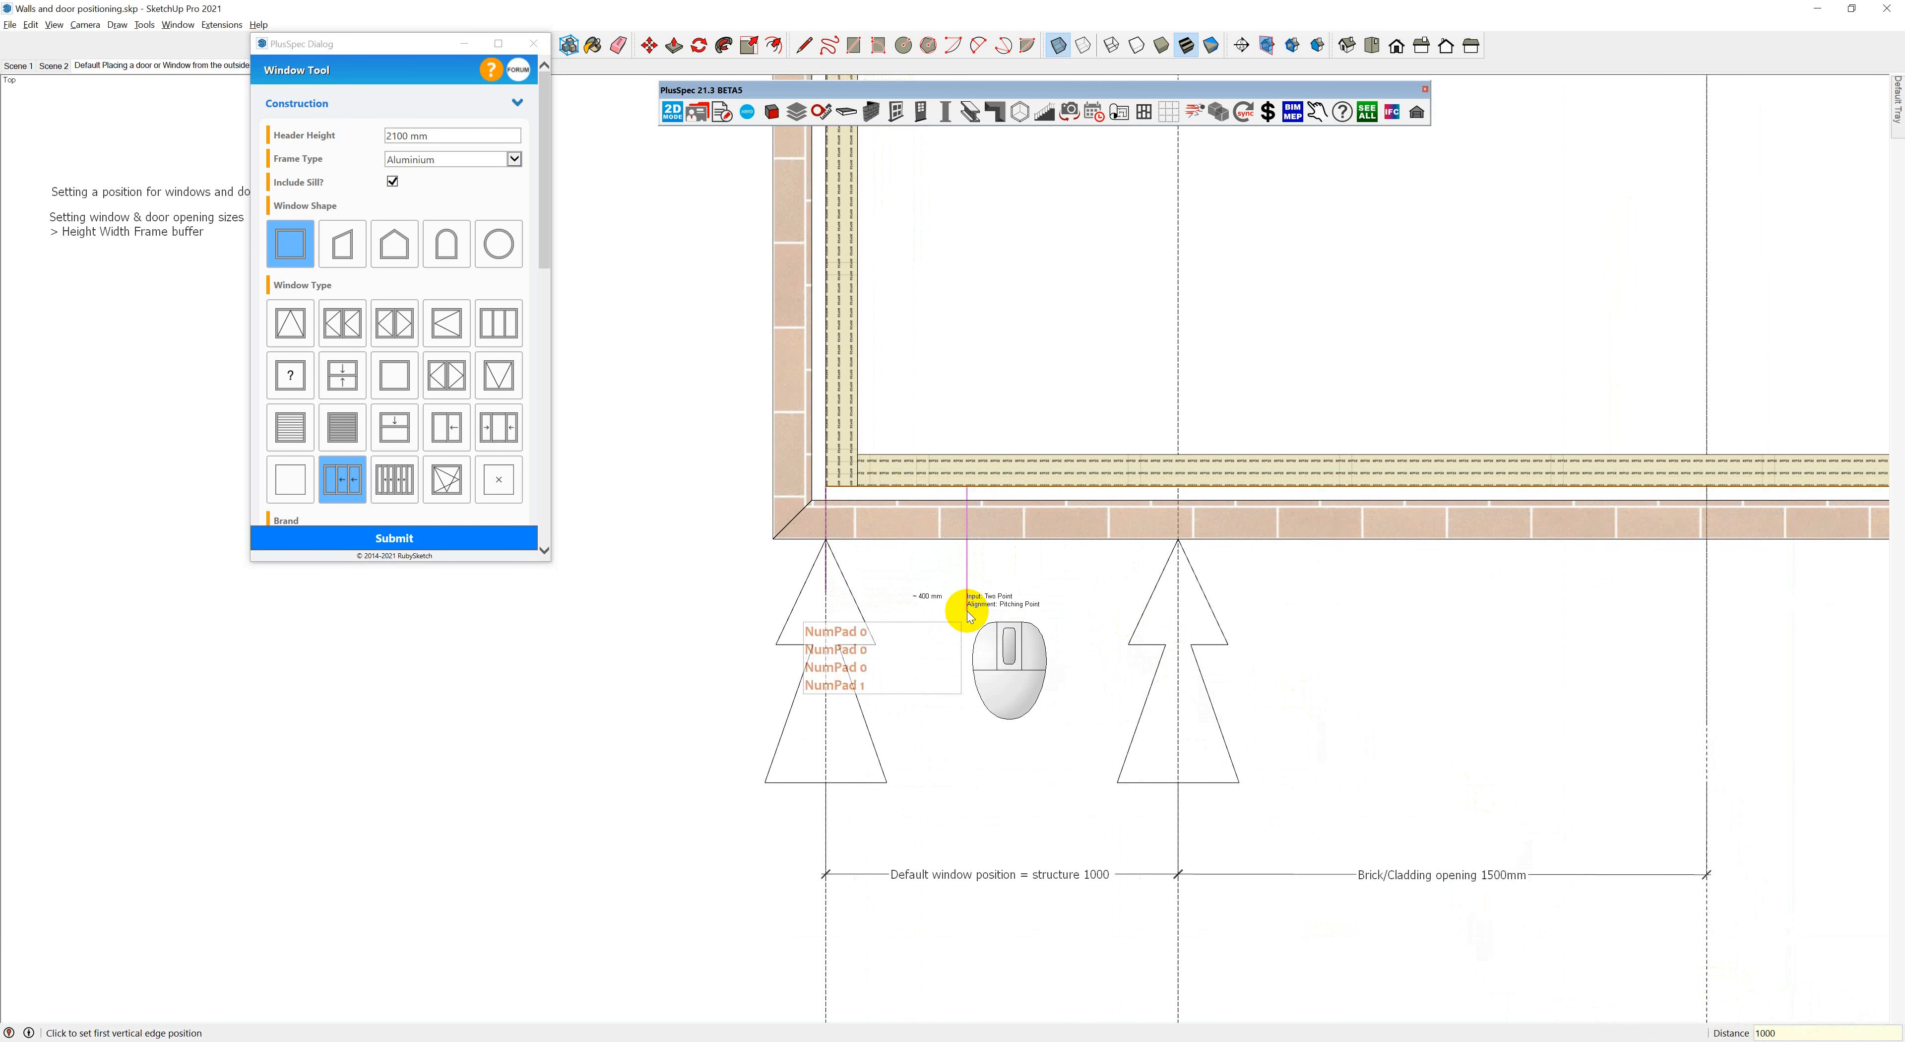
{"action": "key", "text": "Return"}
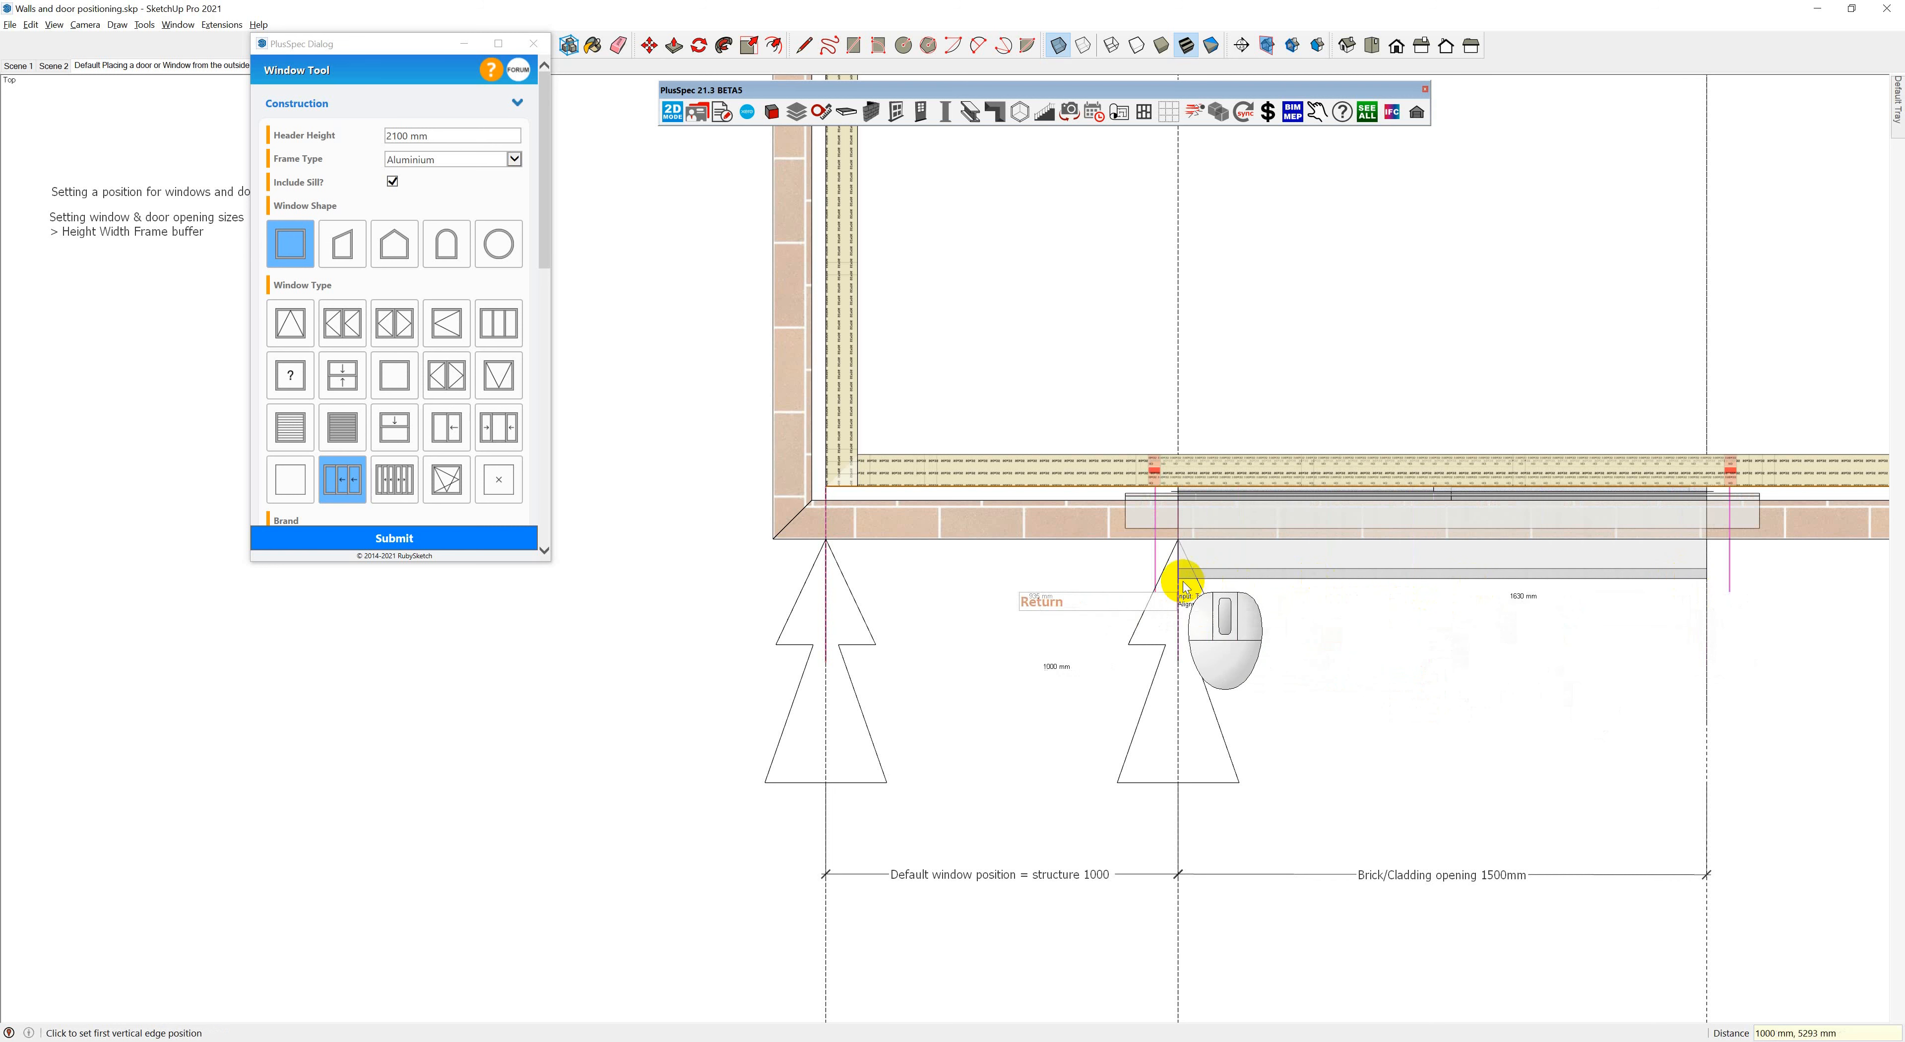
{"action": "middle_click_drag", "start_coordinate": [1191, 585], "coordinate": [1212, 434]}
{"action": "scroll", "coordinate": [1157, 541], "scroll_direction": "down", "scroll_amount": 4}
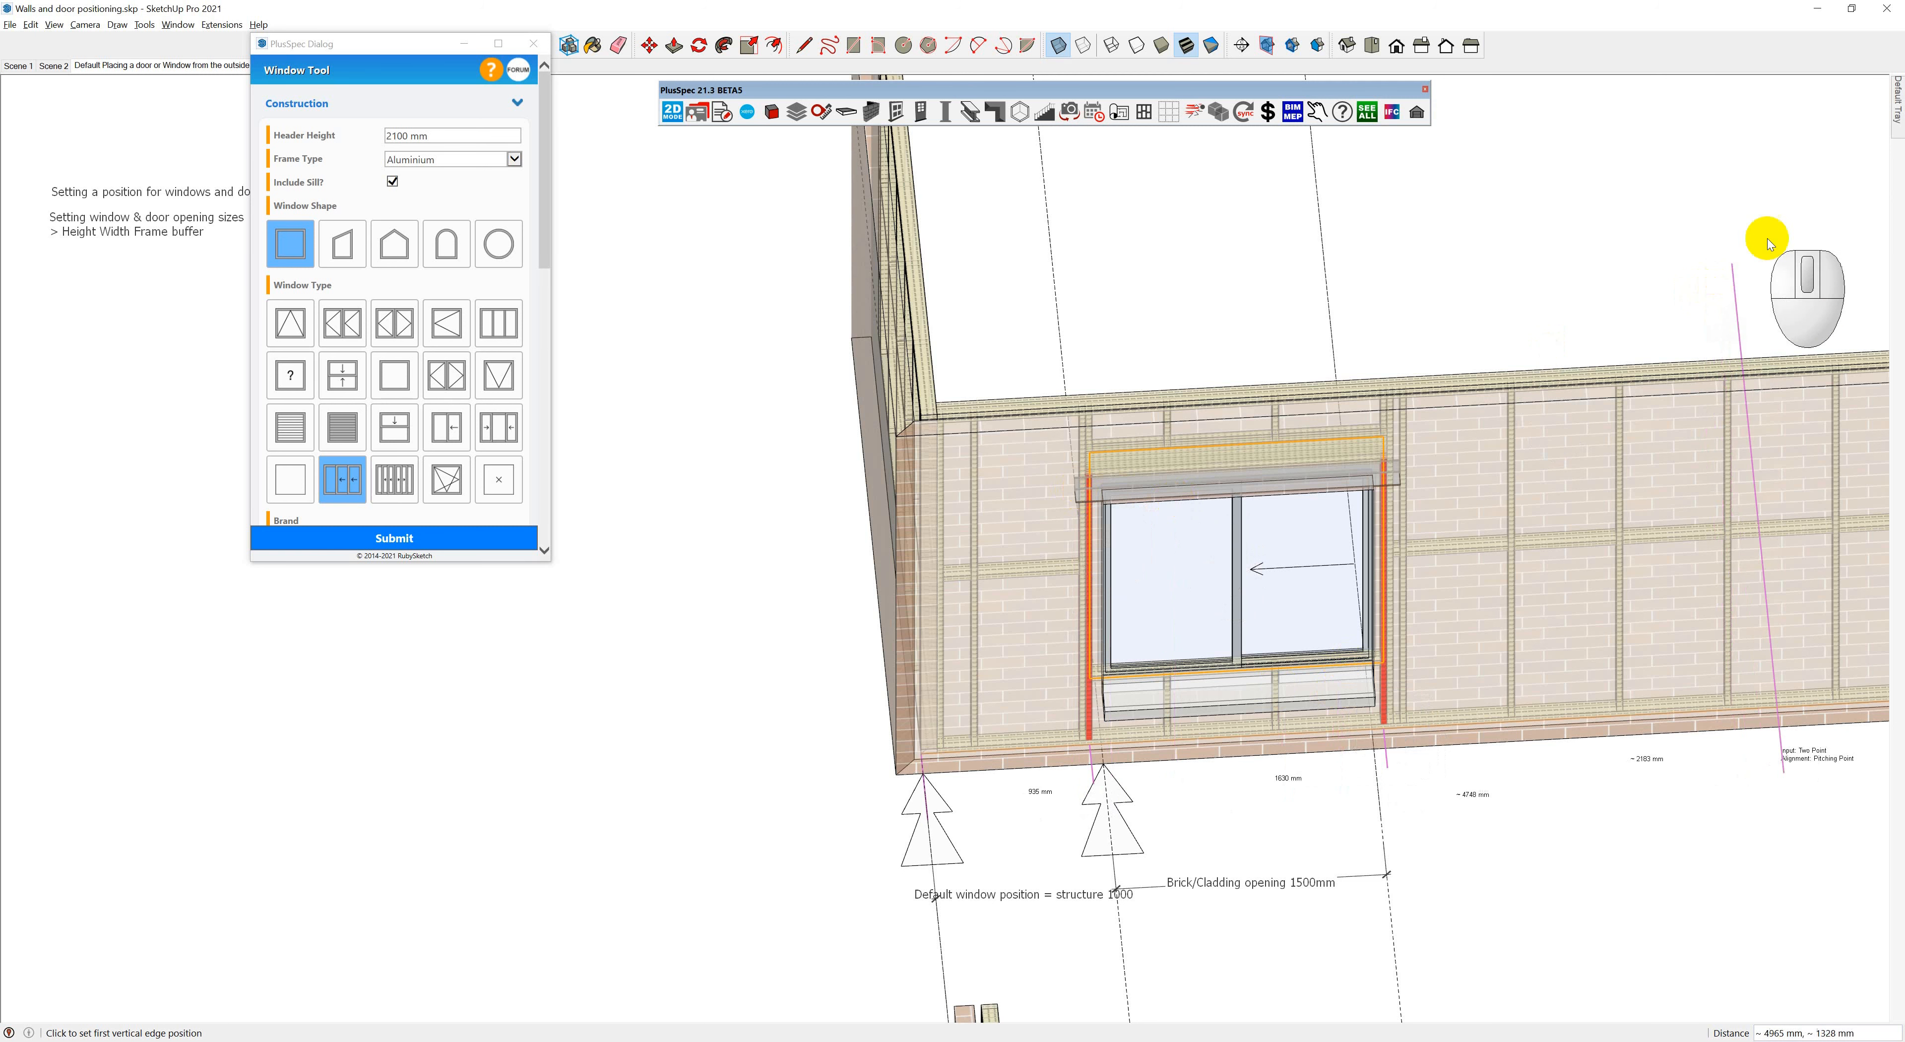
{"action": "mouse_move", "coordinate": [1893, 124]}
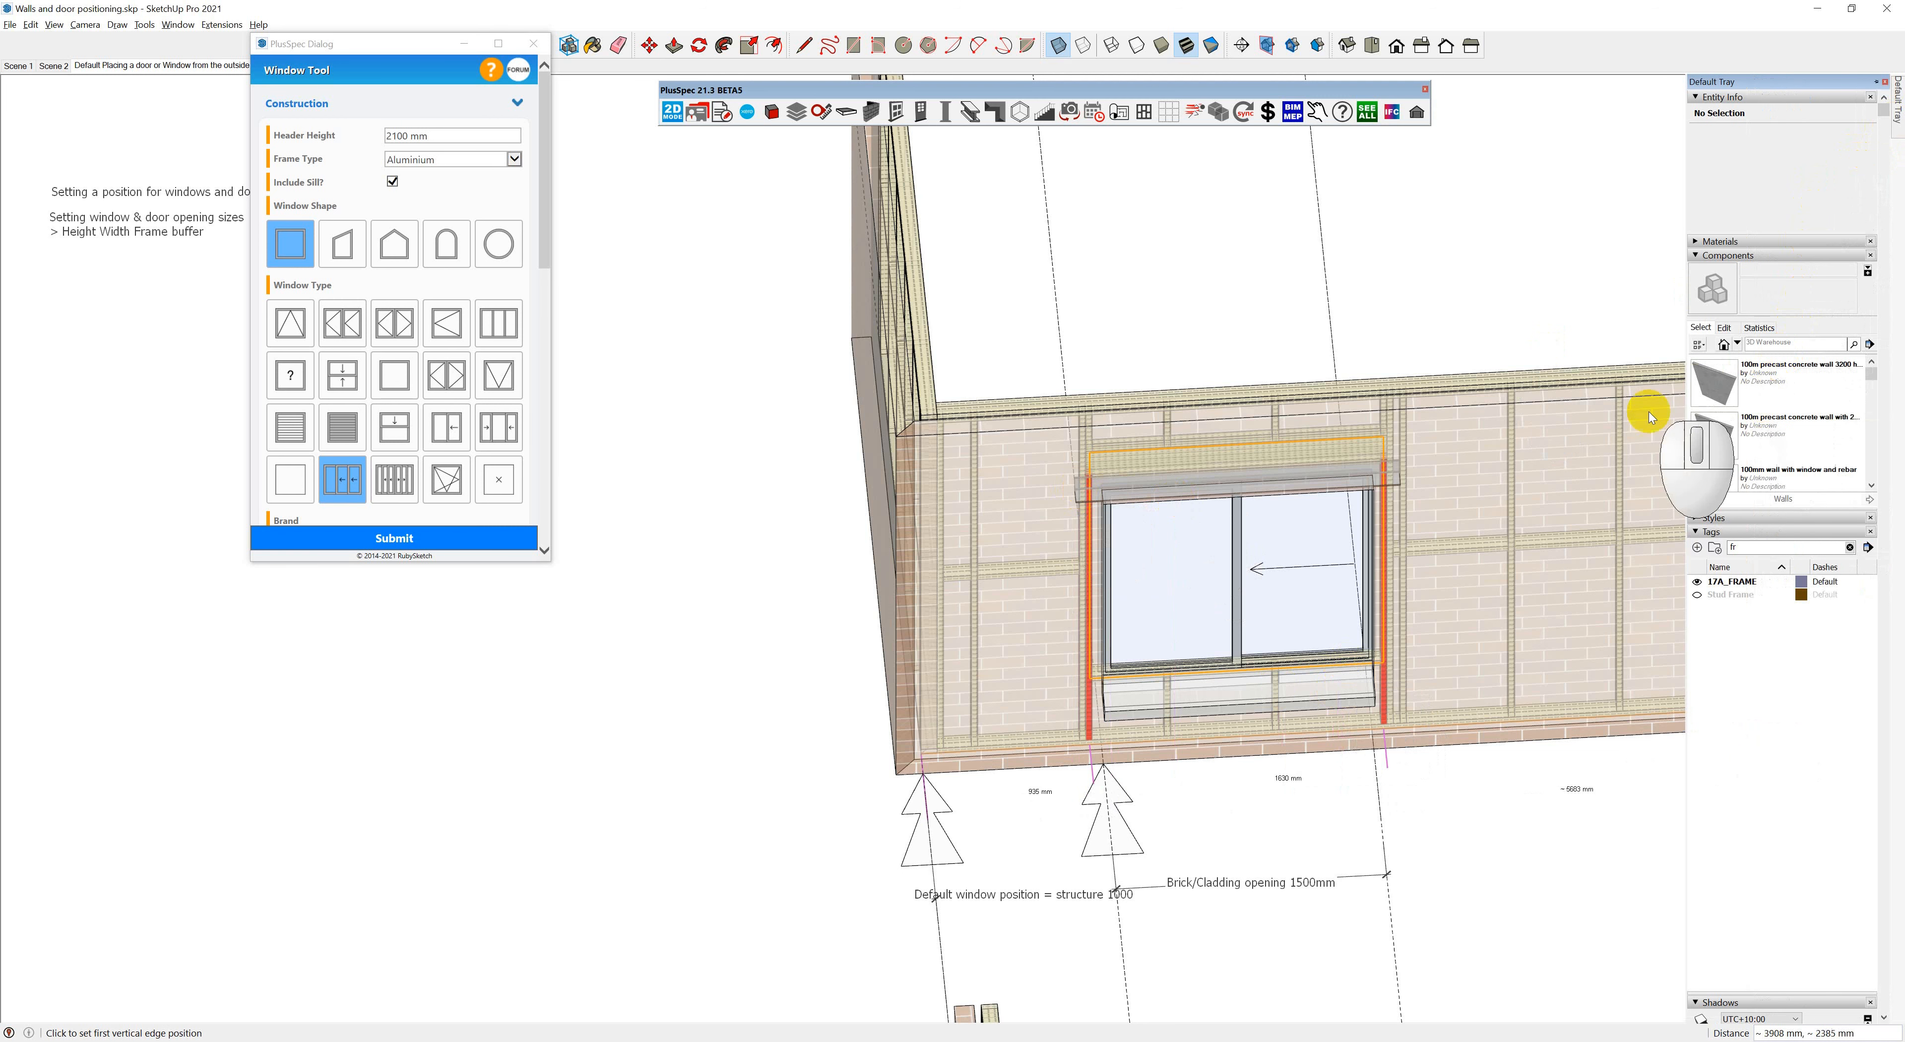
{"action": "key", "text": "space"}
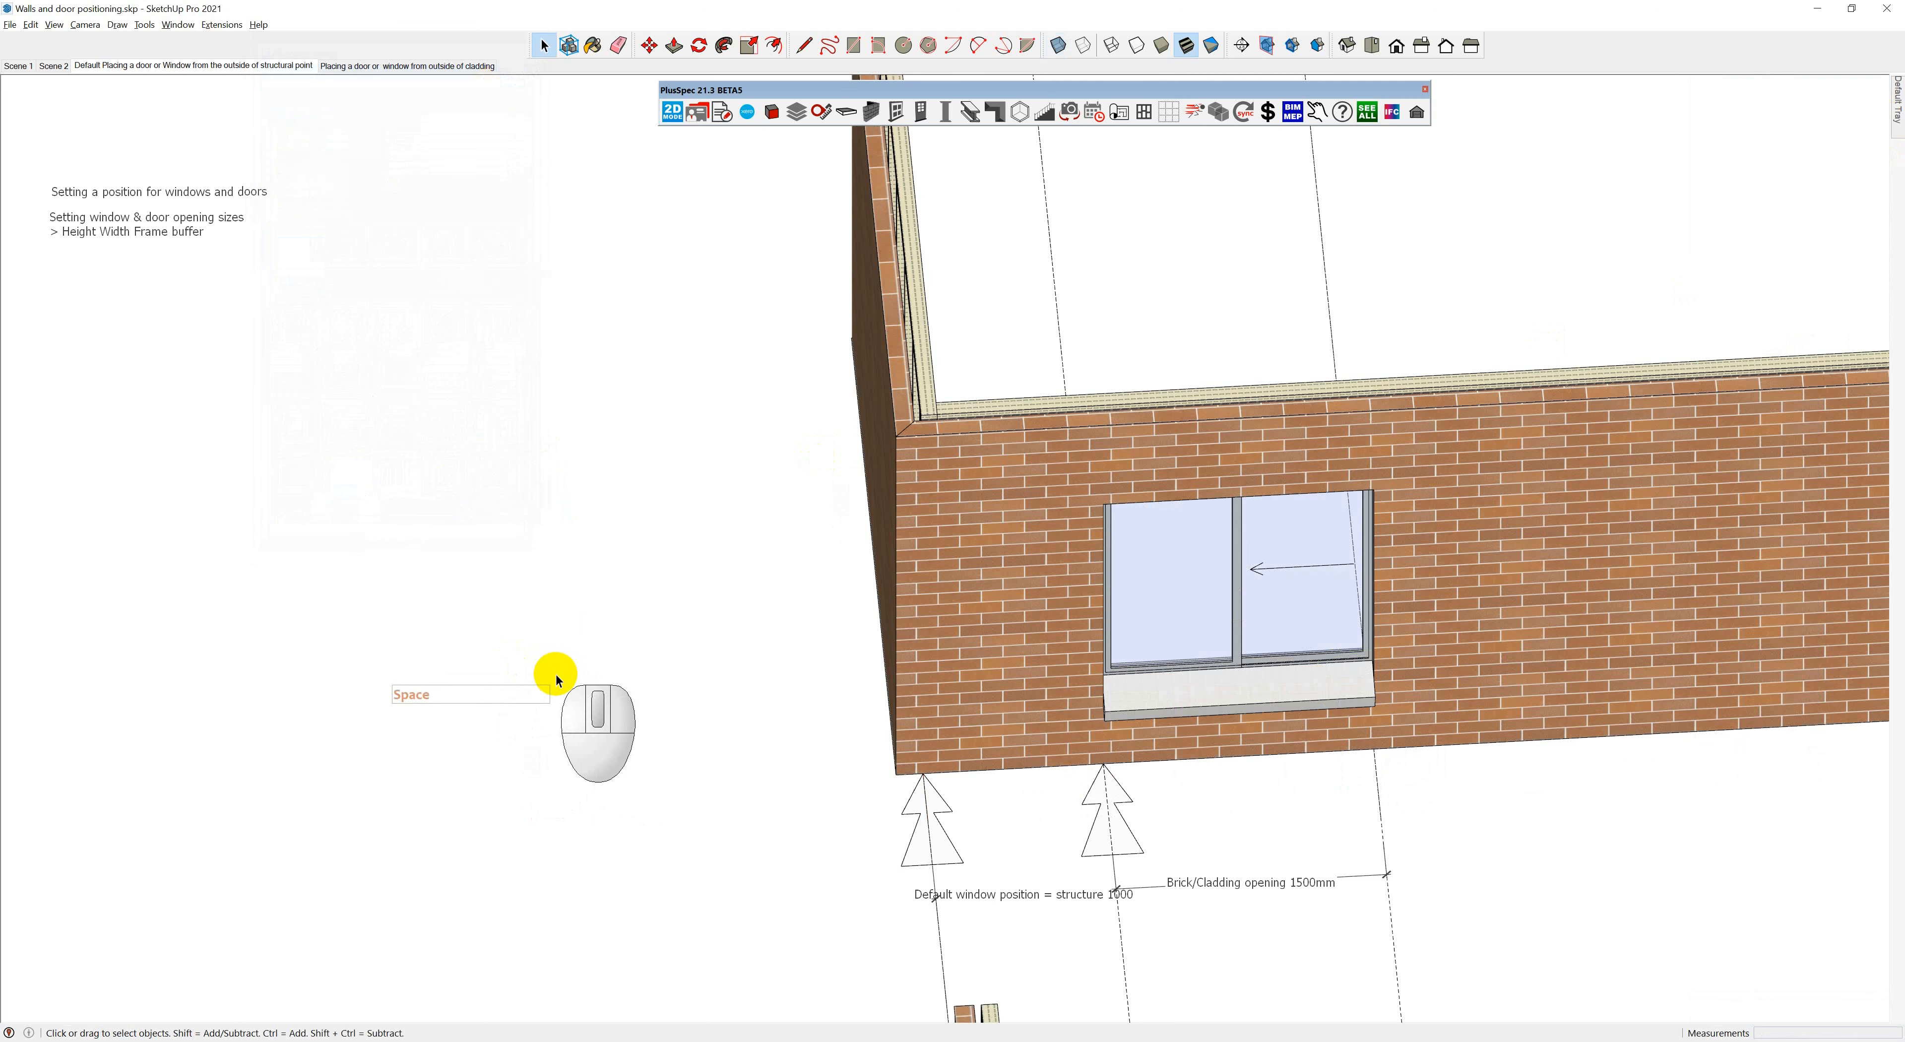
Set Frame Buffer Other to 0 in the timber settings of a new Internal Only wall
{"action": "key", "text": "w"}
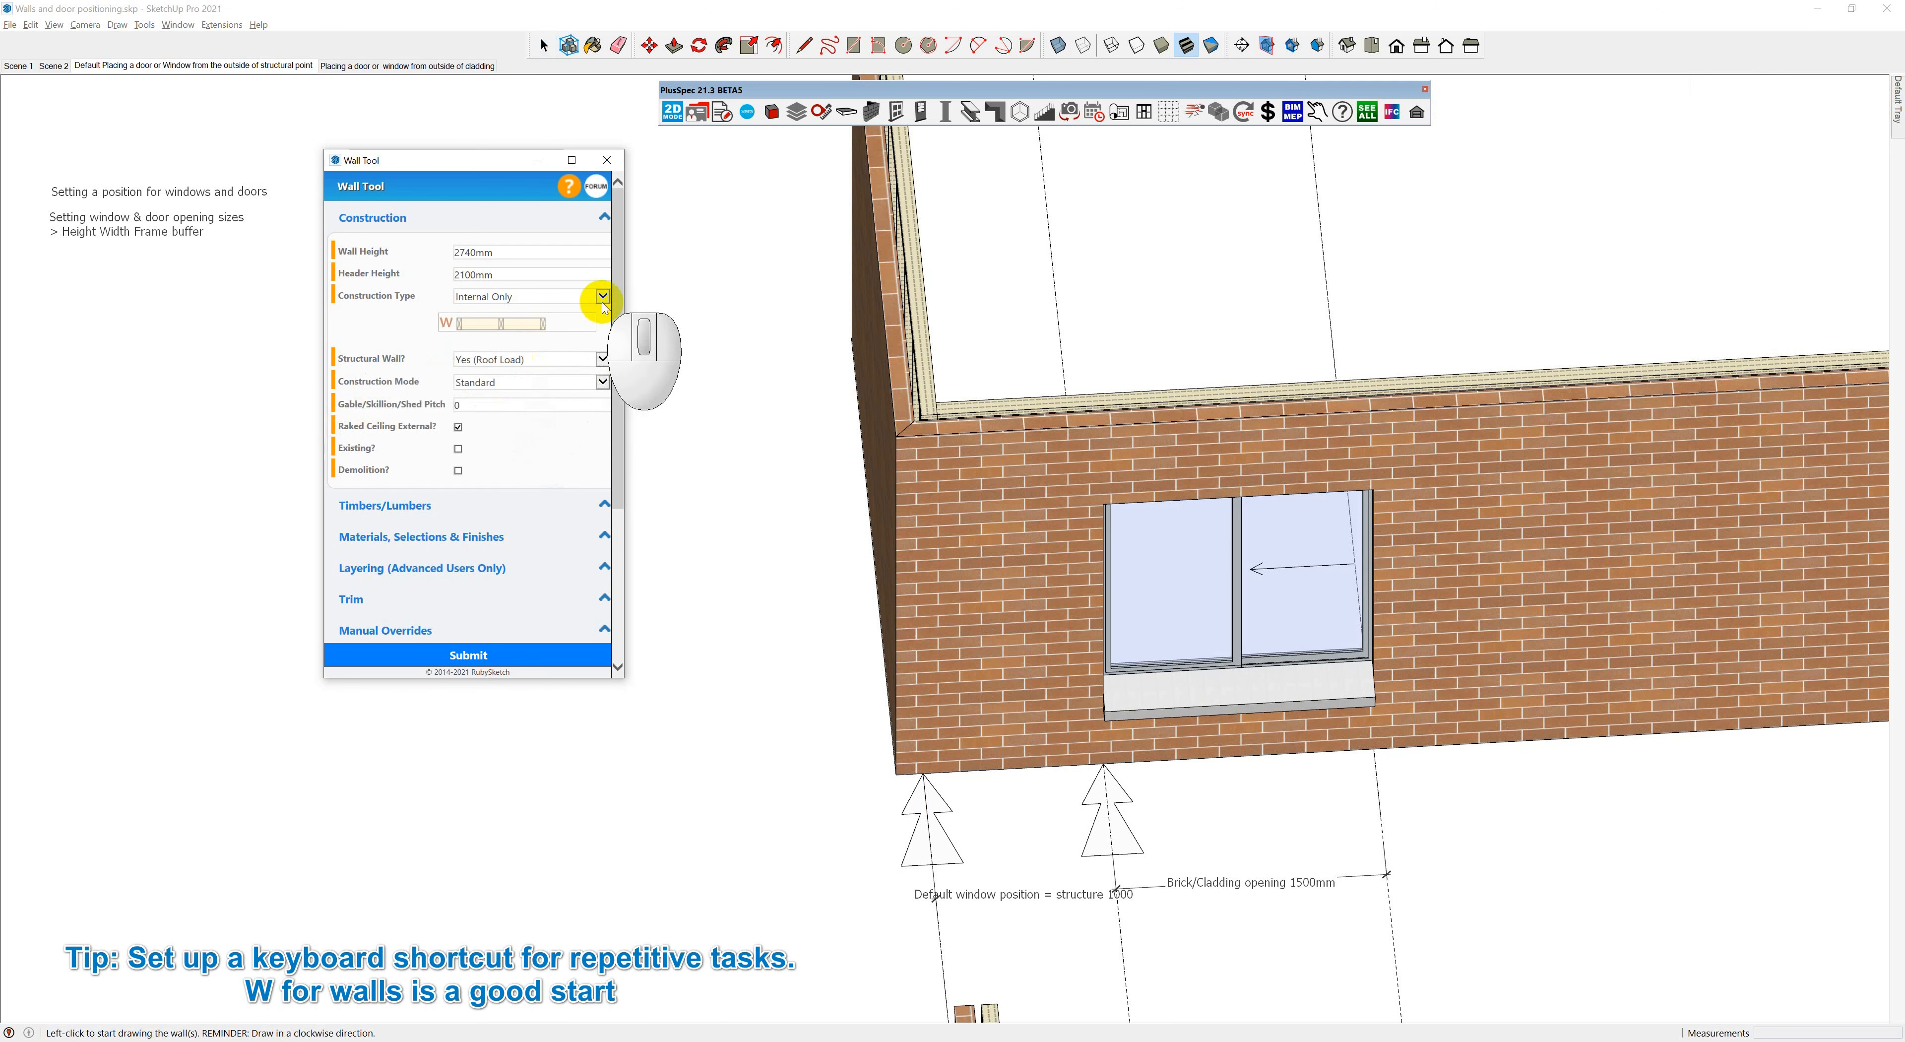
{"action": "scroll", "coordinate": [503, 438], "scroll_direction": "down", "scroll_amount": 1}
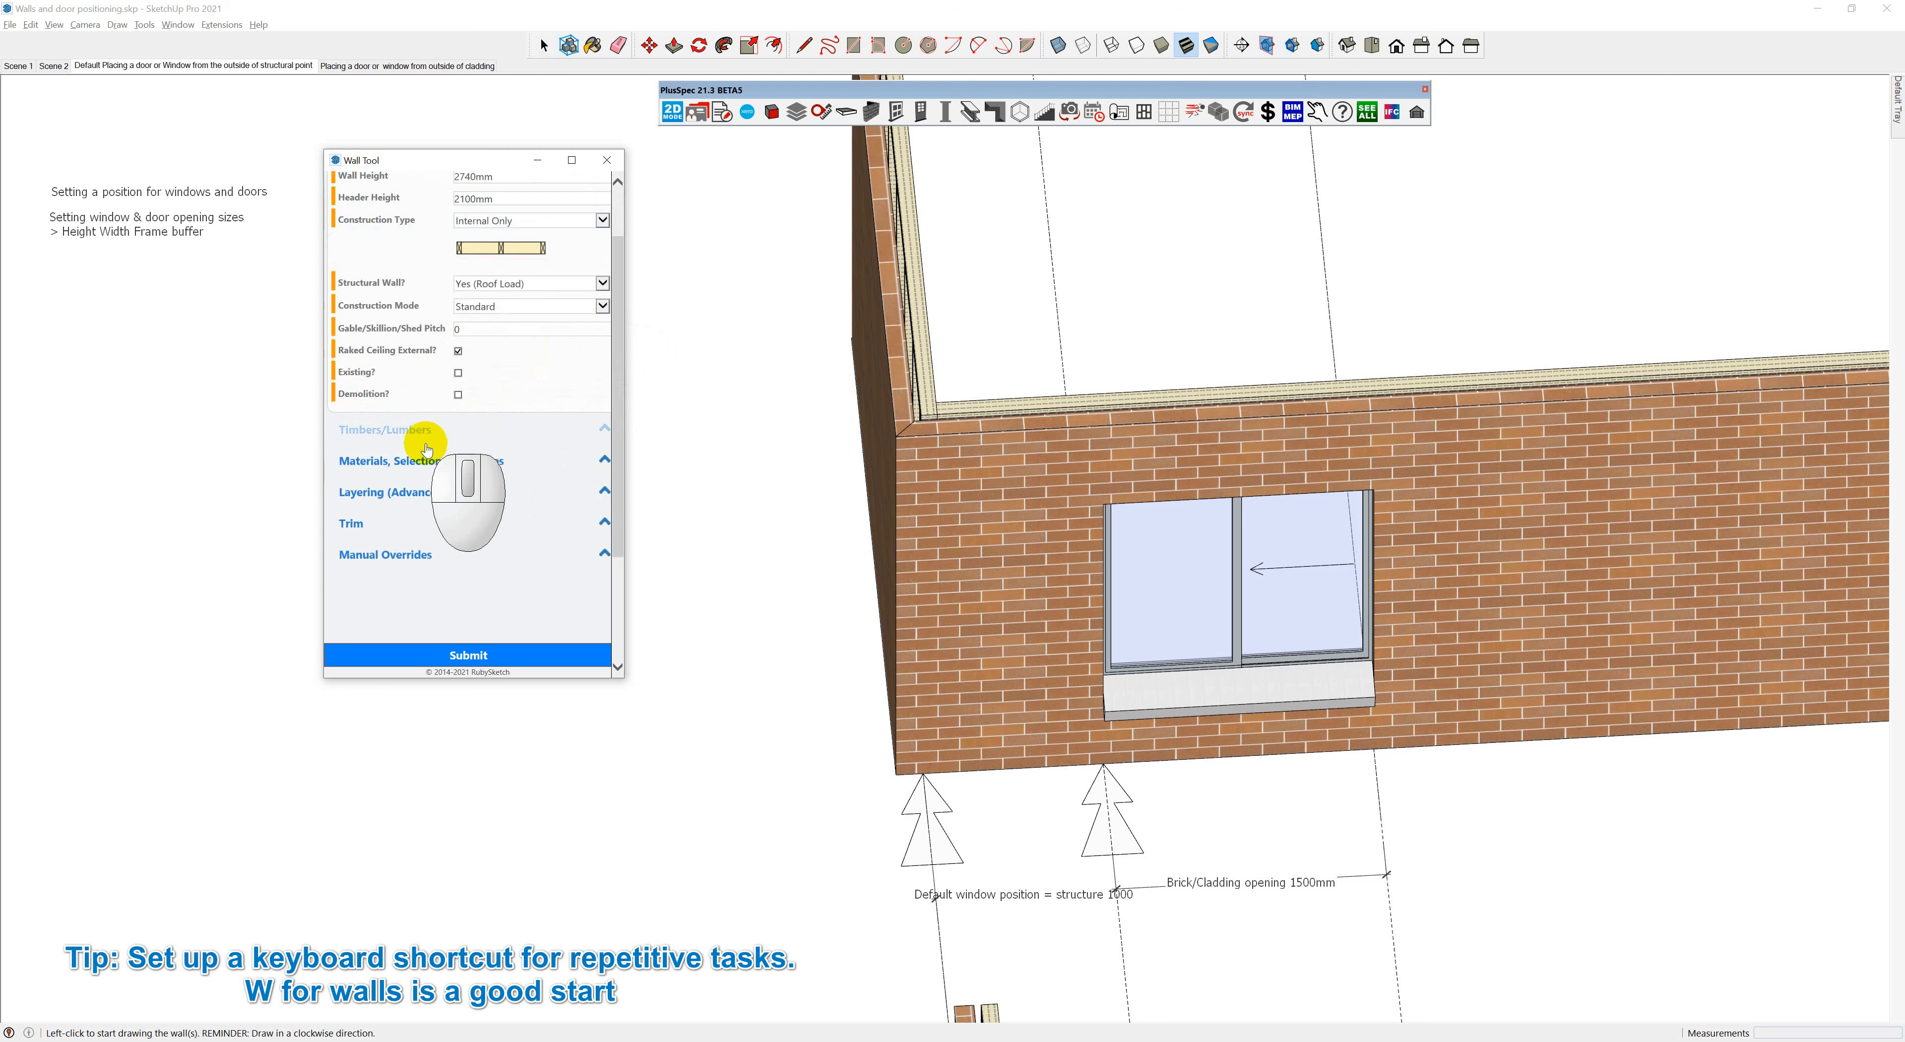
{"action": "left_click", "coordinate": [396, 429]}
{"action": "scroll", "coordinate": [511, 566], "scroll_direction": "down", "scroll_amount": 3}
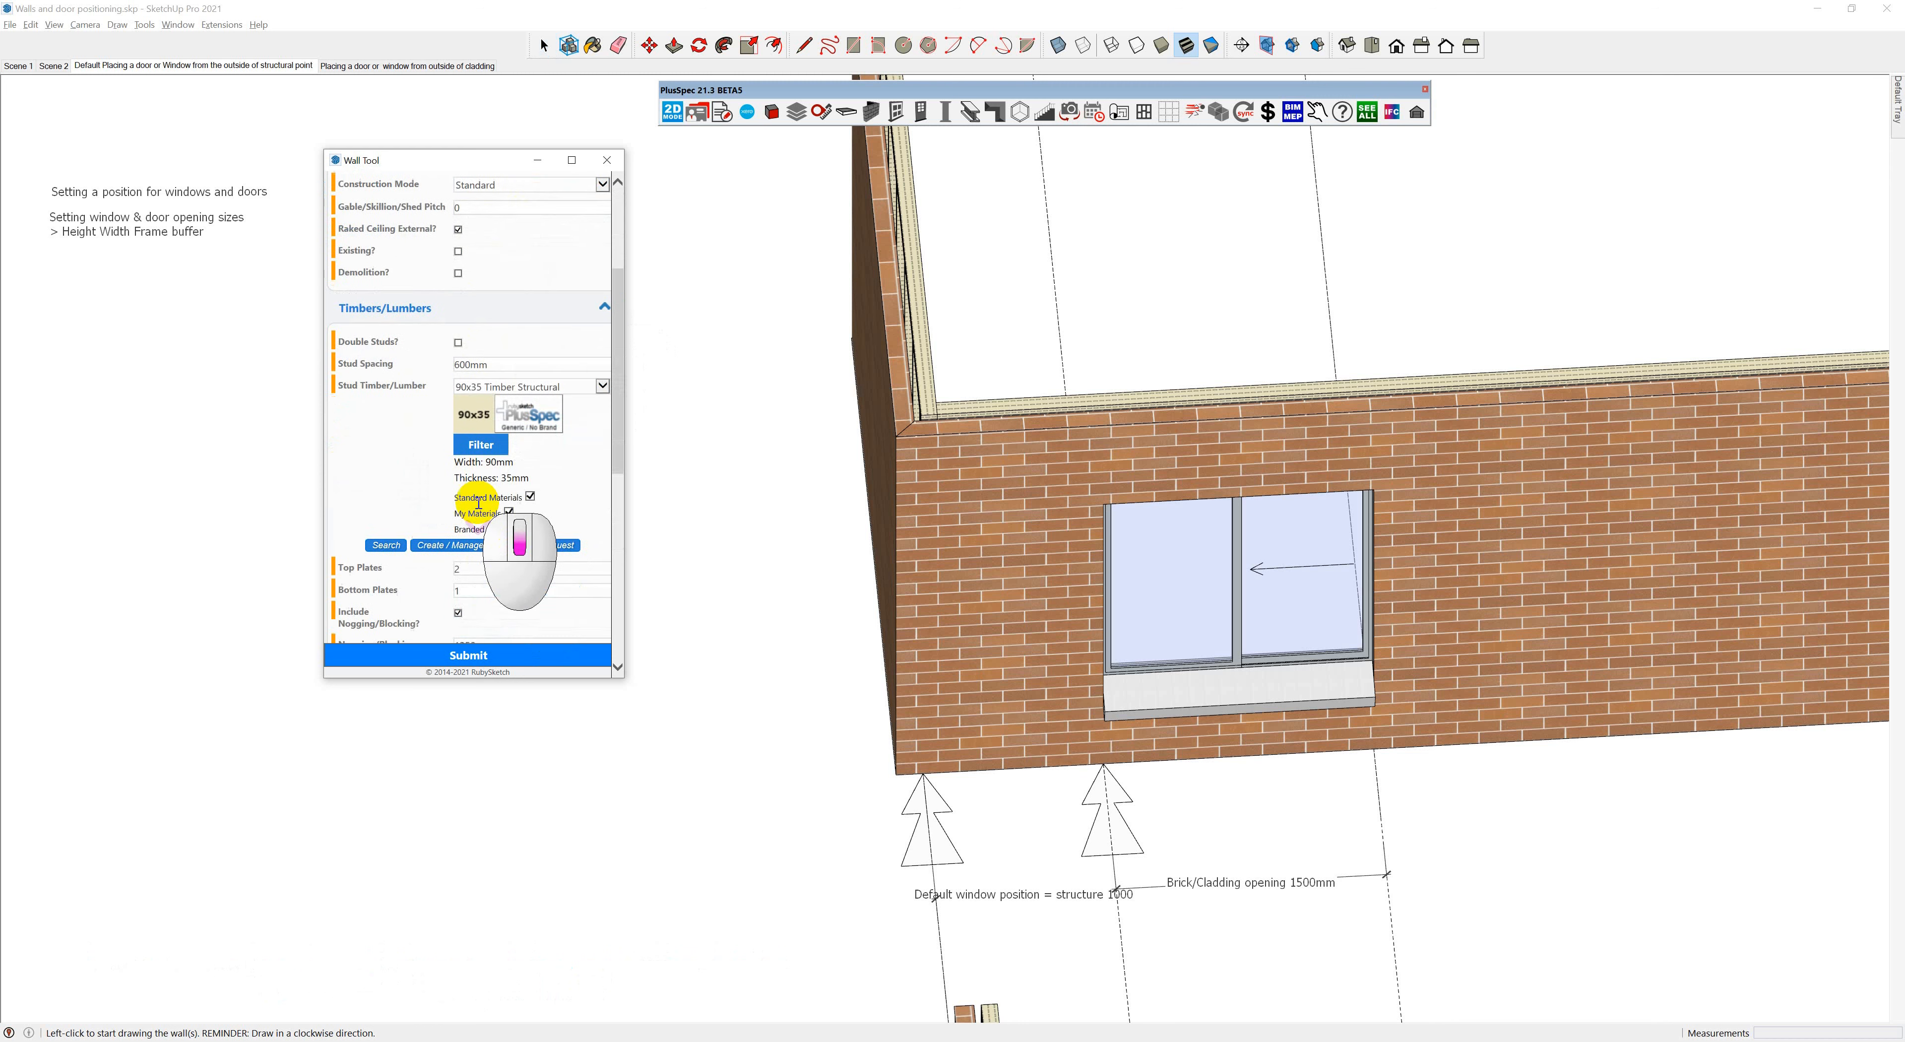
{"action": "scroll", "coordinate": [522, 534], "scroll_direction": "down", "scroll_amount": 1}
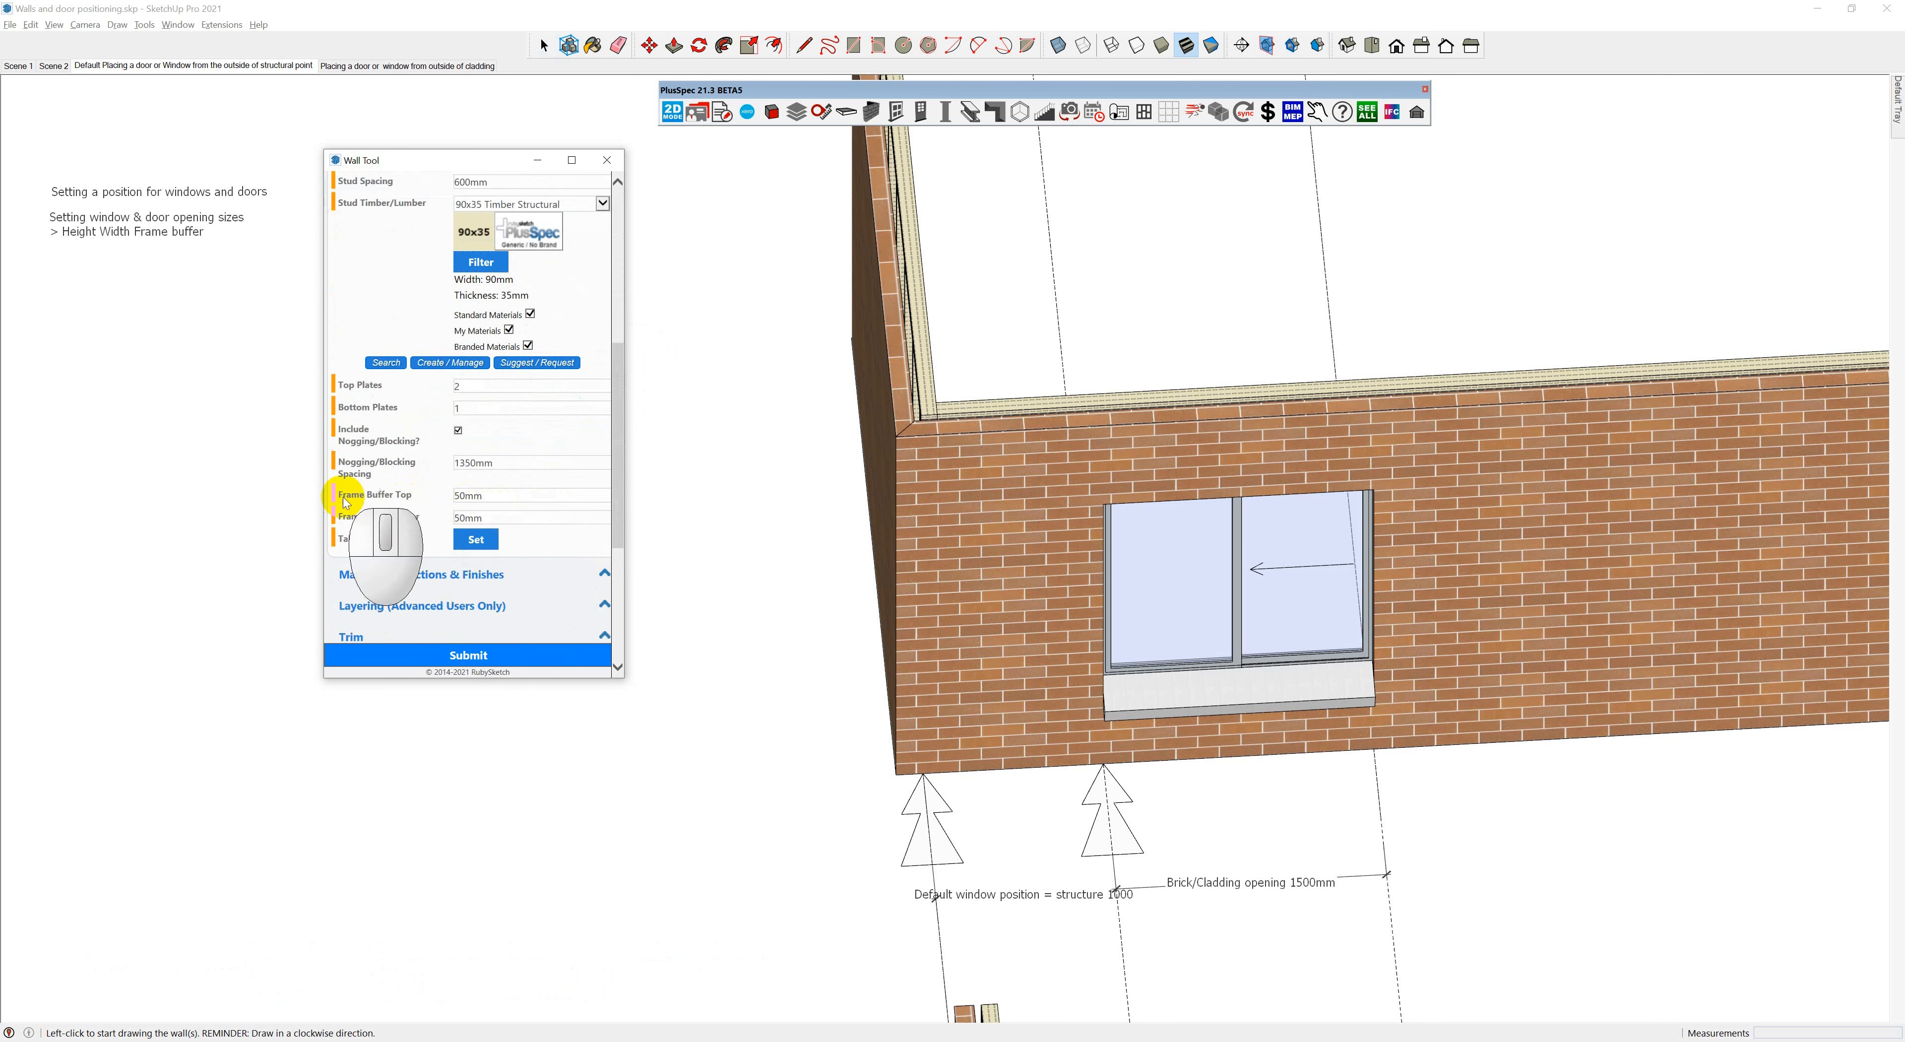
{"action": "mouse_move", "coordinate": [336, 503]}
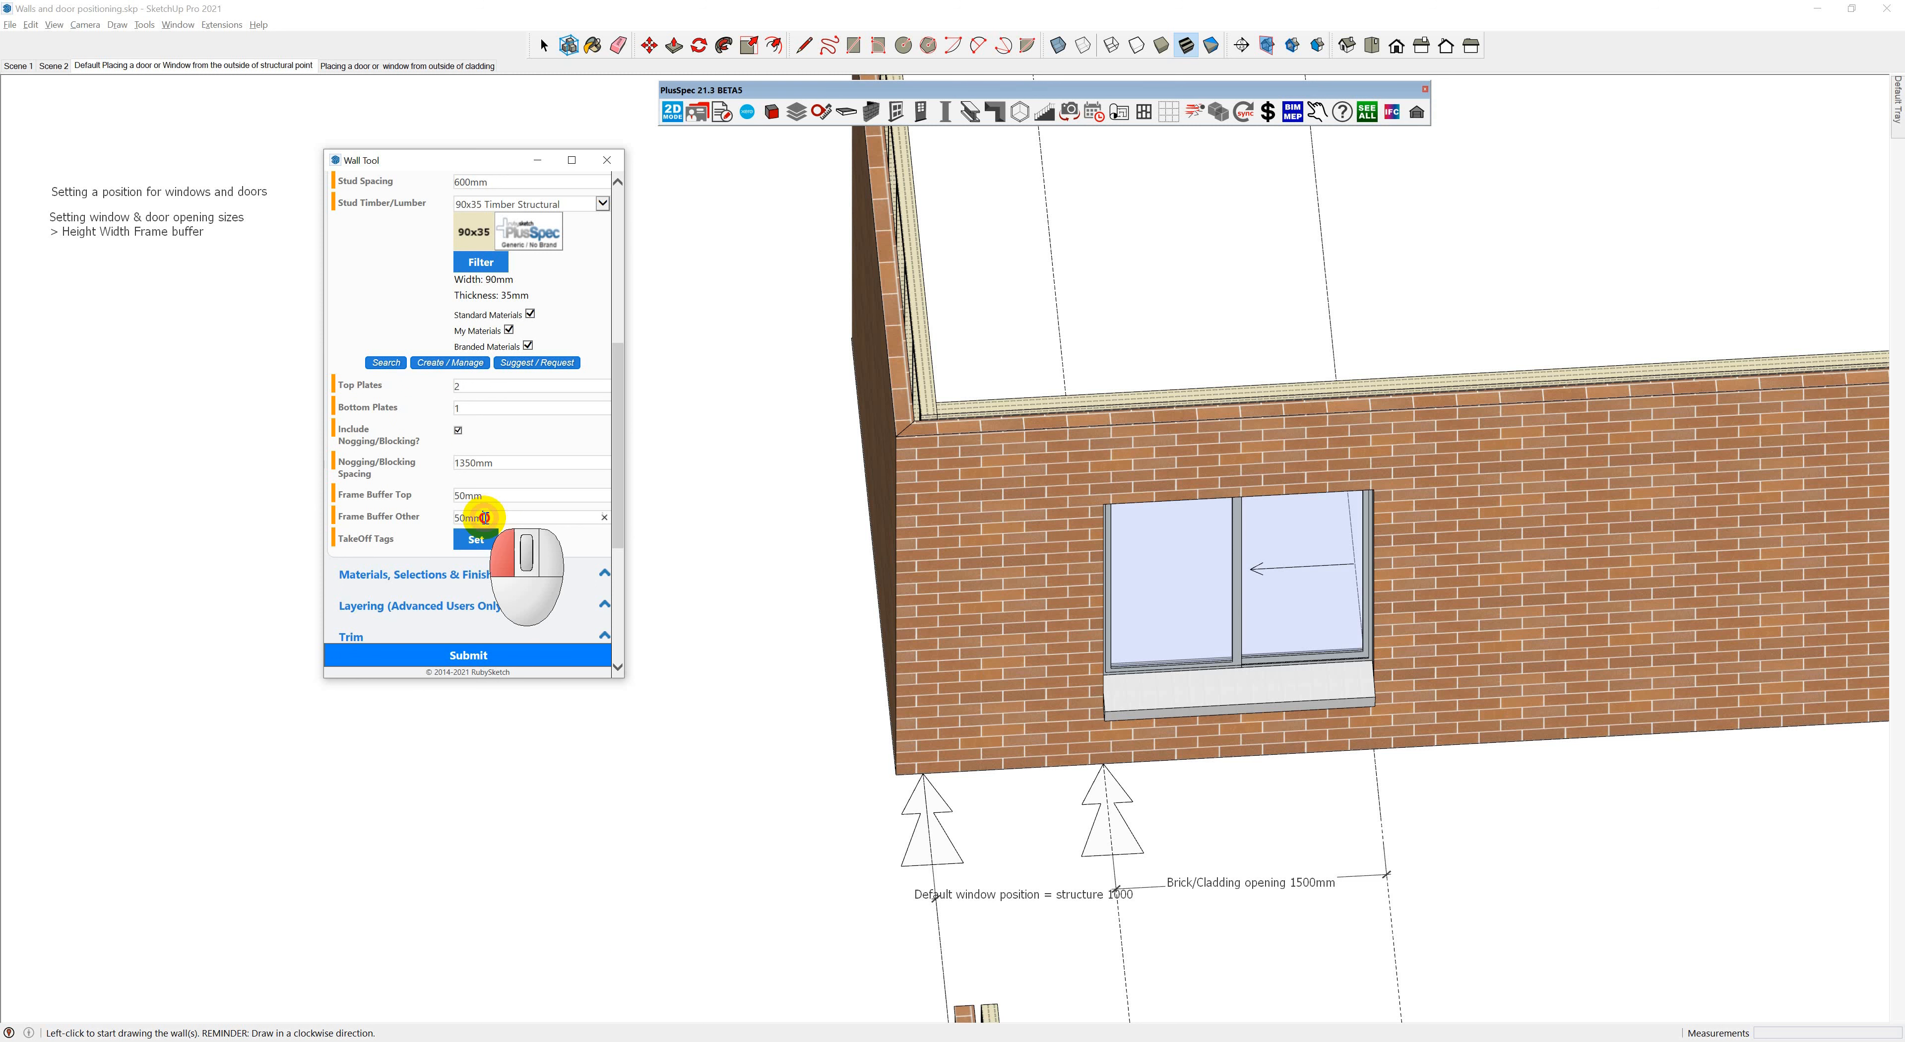
{"action": "double_click", "coordinate": [480, 517]}
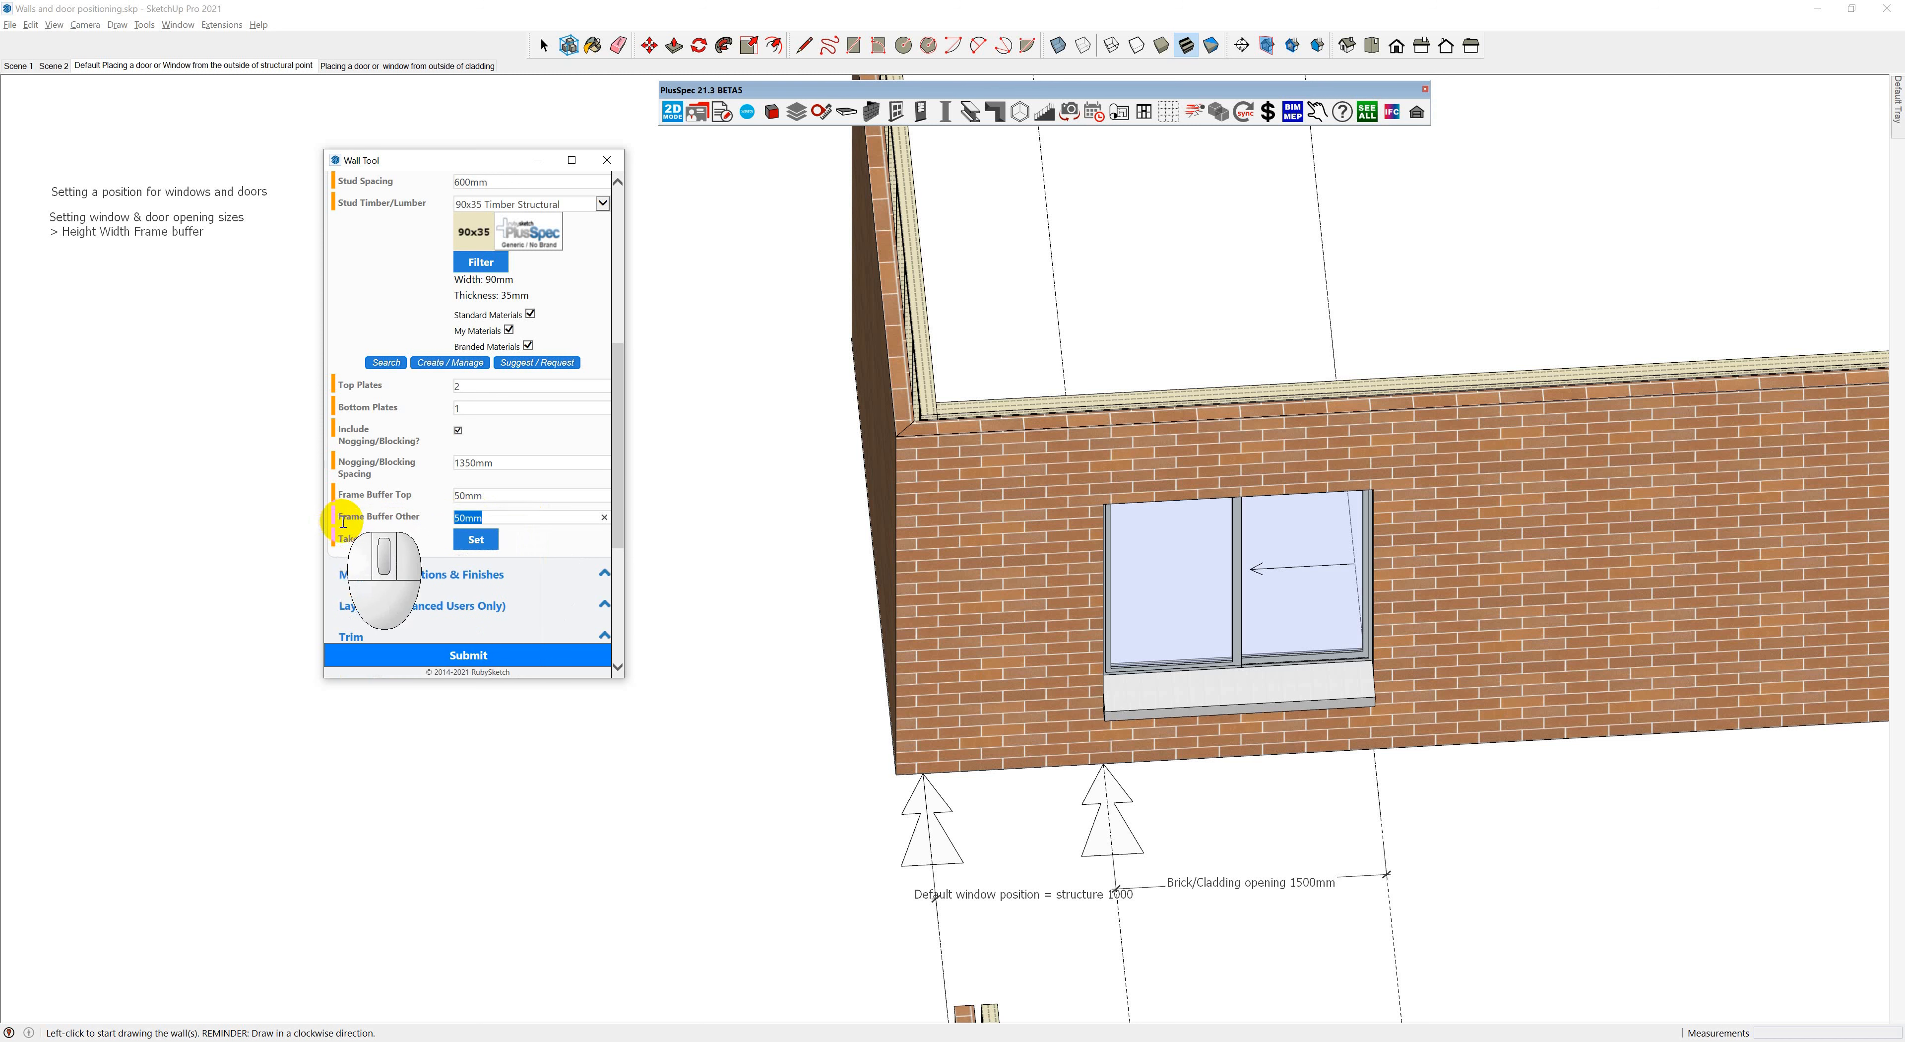
{"action": "type", "text": "0"}
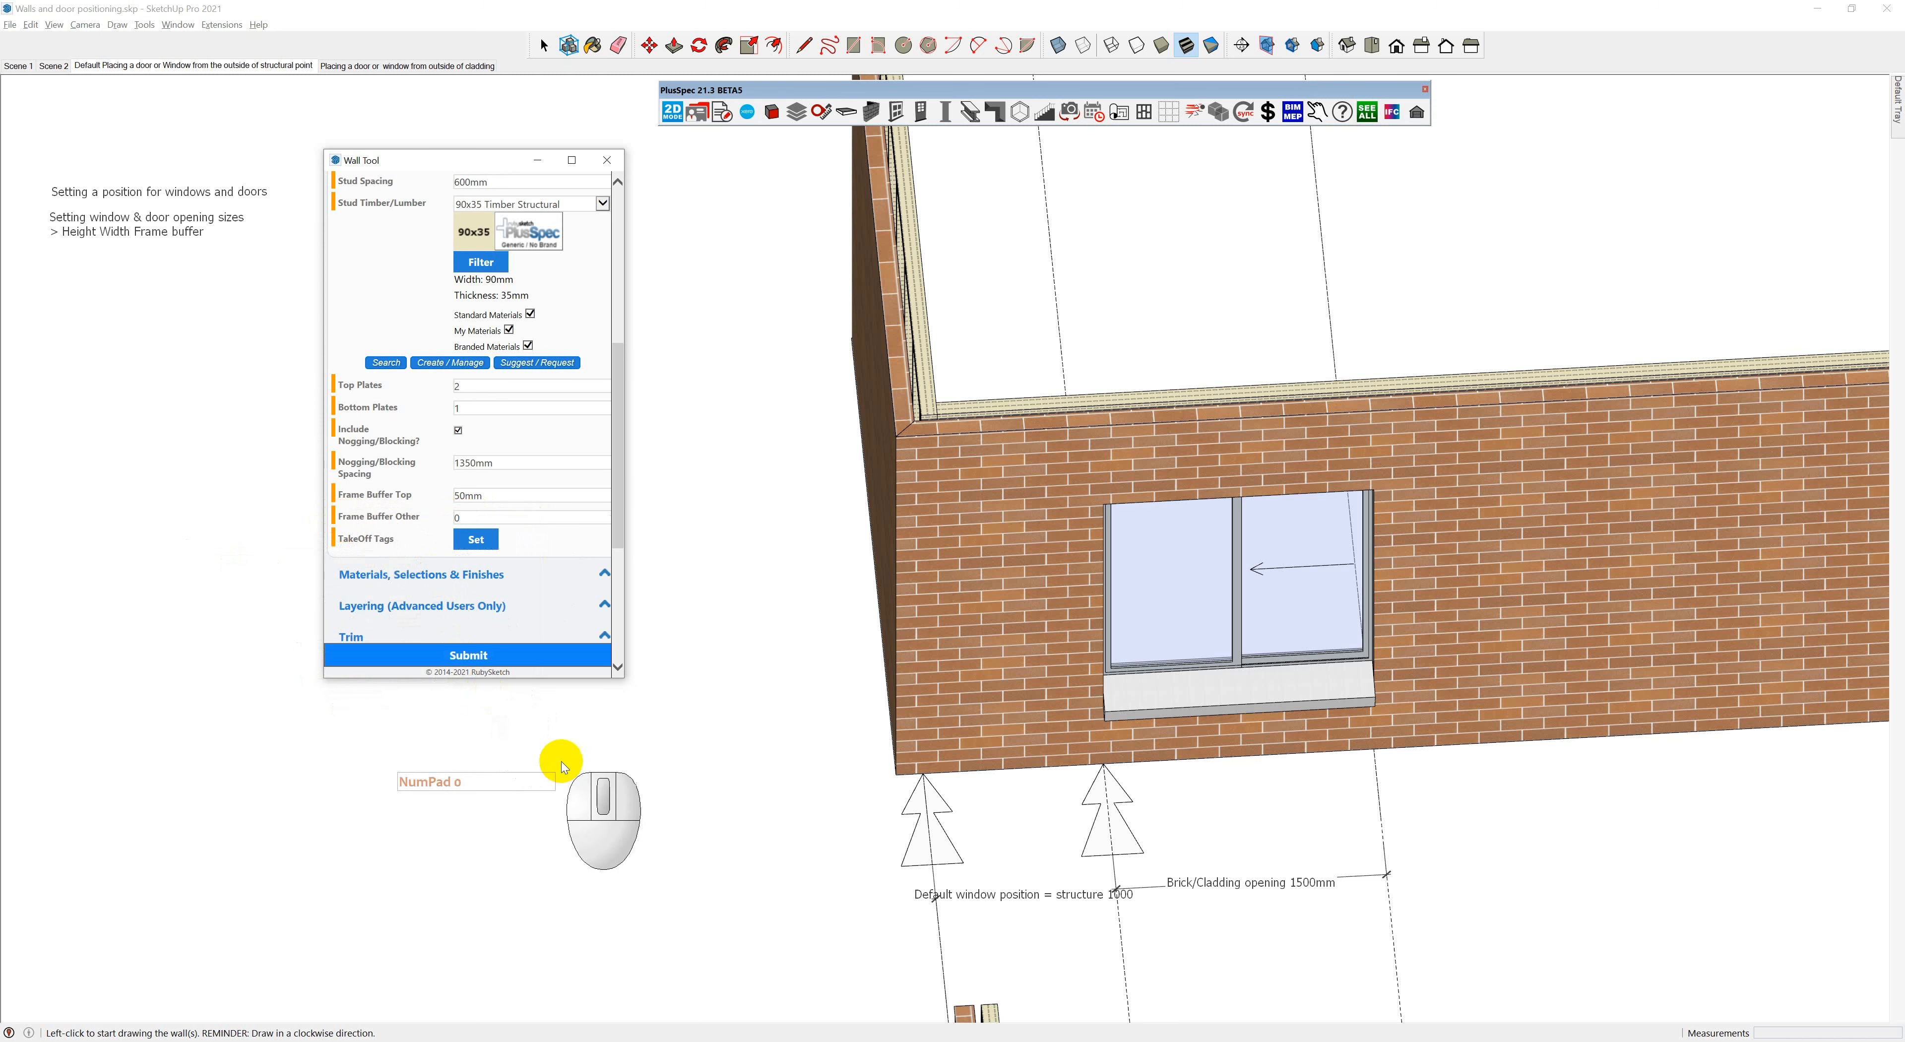
Draw an internal-only stud wall about 2300 mm long beside the brick building, in line with its front wall
{"action": "left_click", "coordinate": [672, 790]}
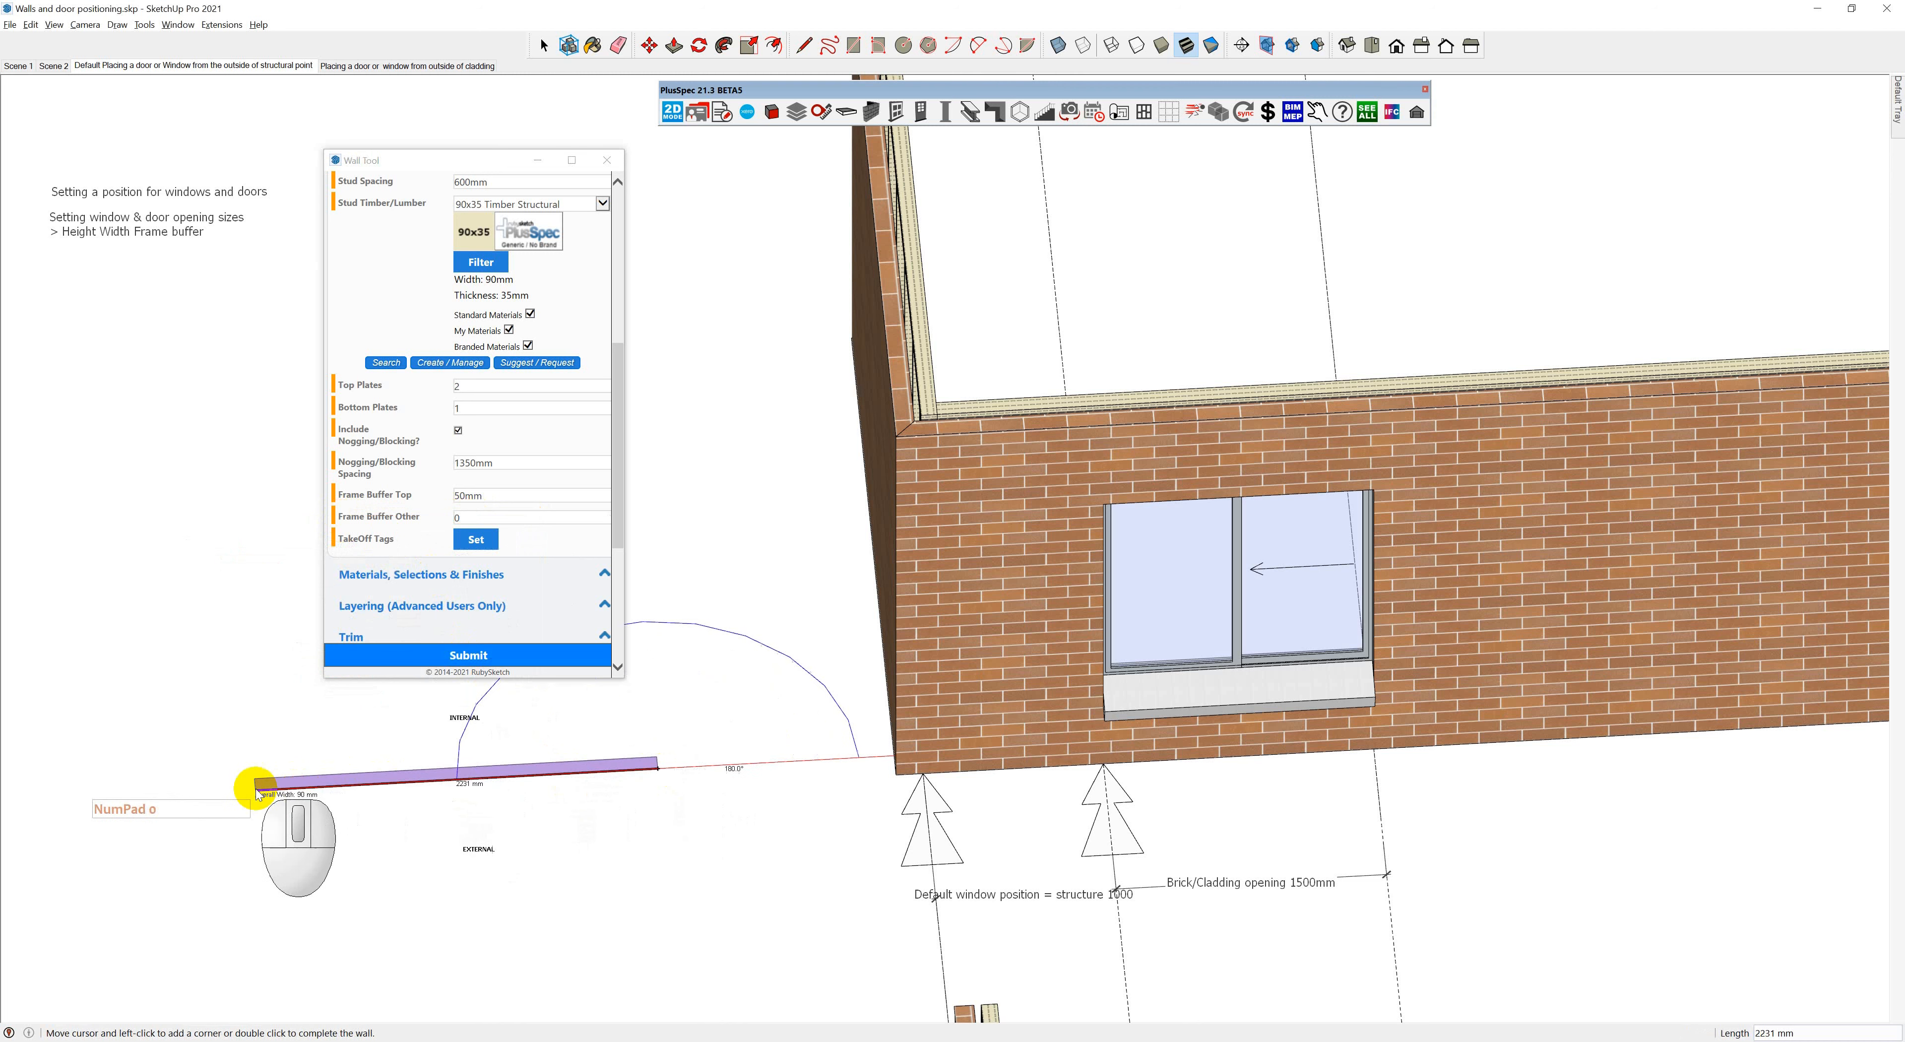
{"action": "double_click", "coordinate": [244, 794]}
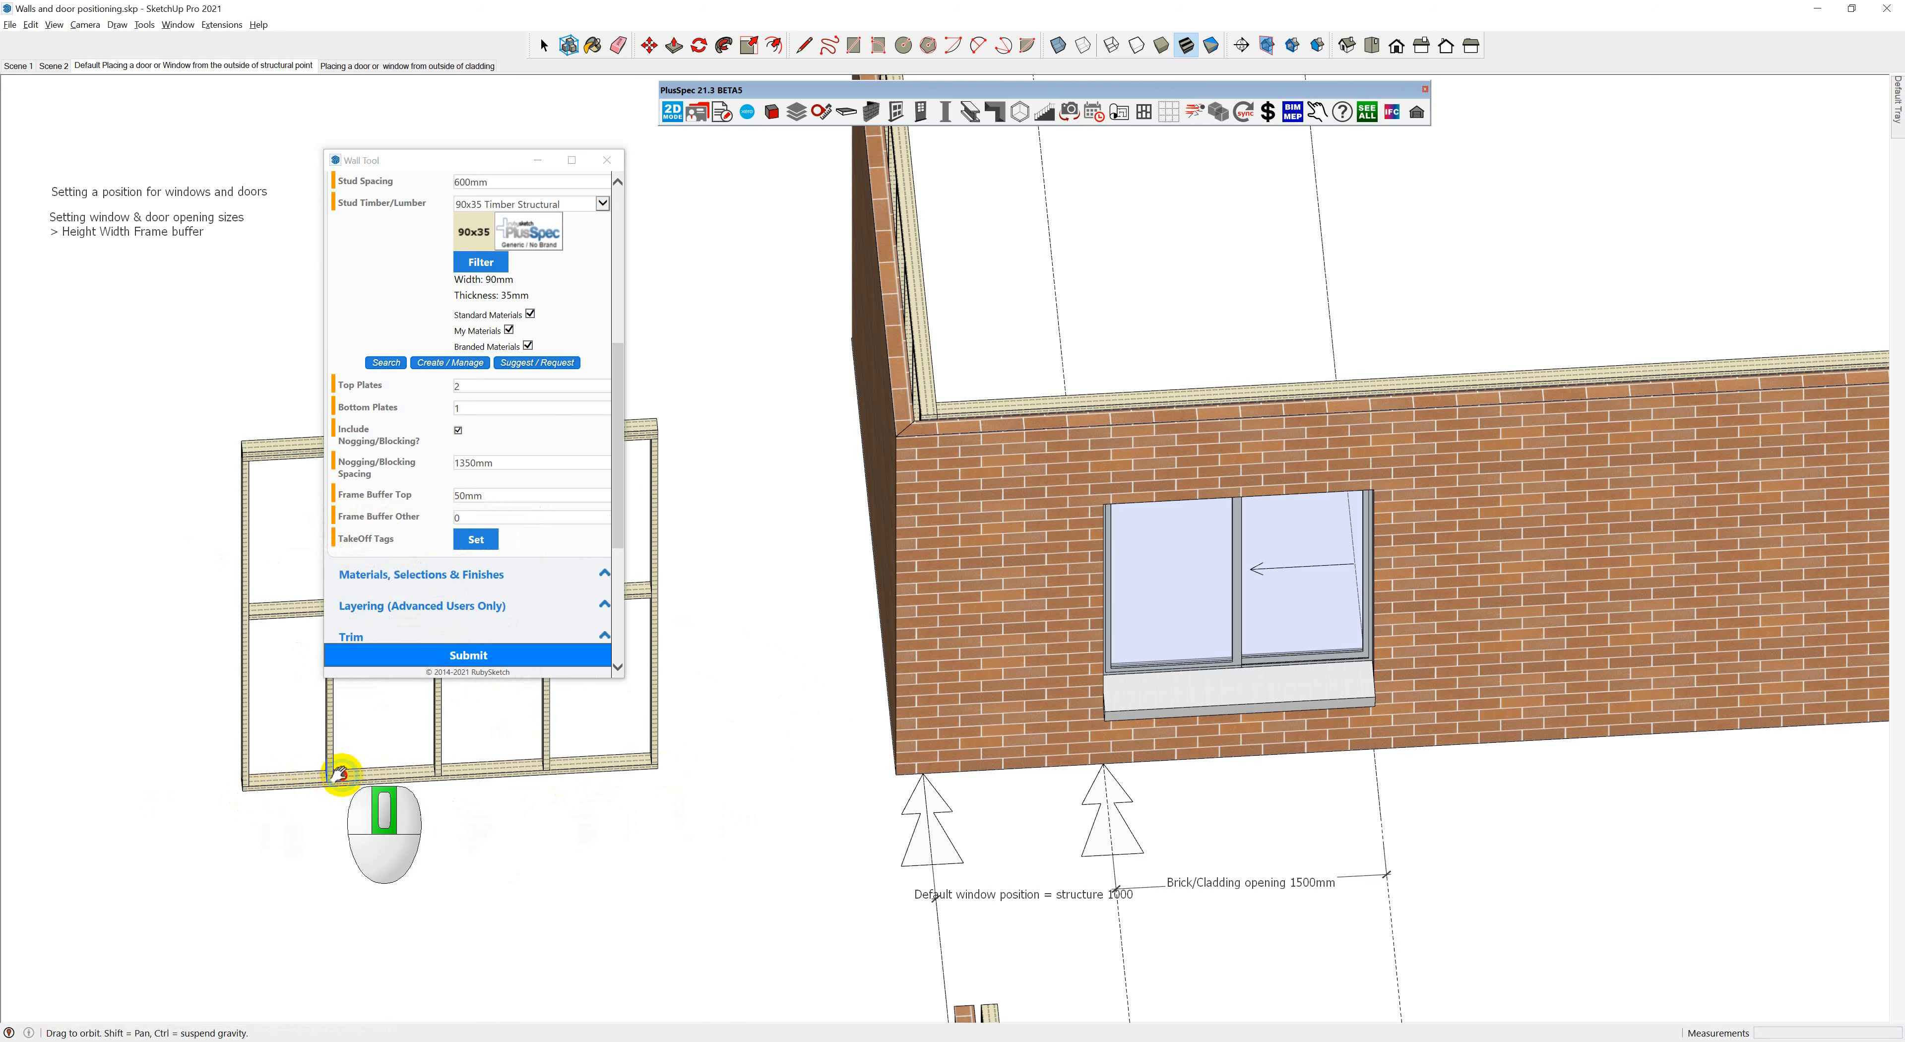
{"action": "middle_click_drag", "start_coordinate": [332, 778], "coordinate": [795, 838]}
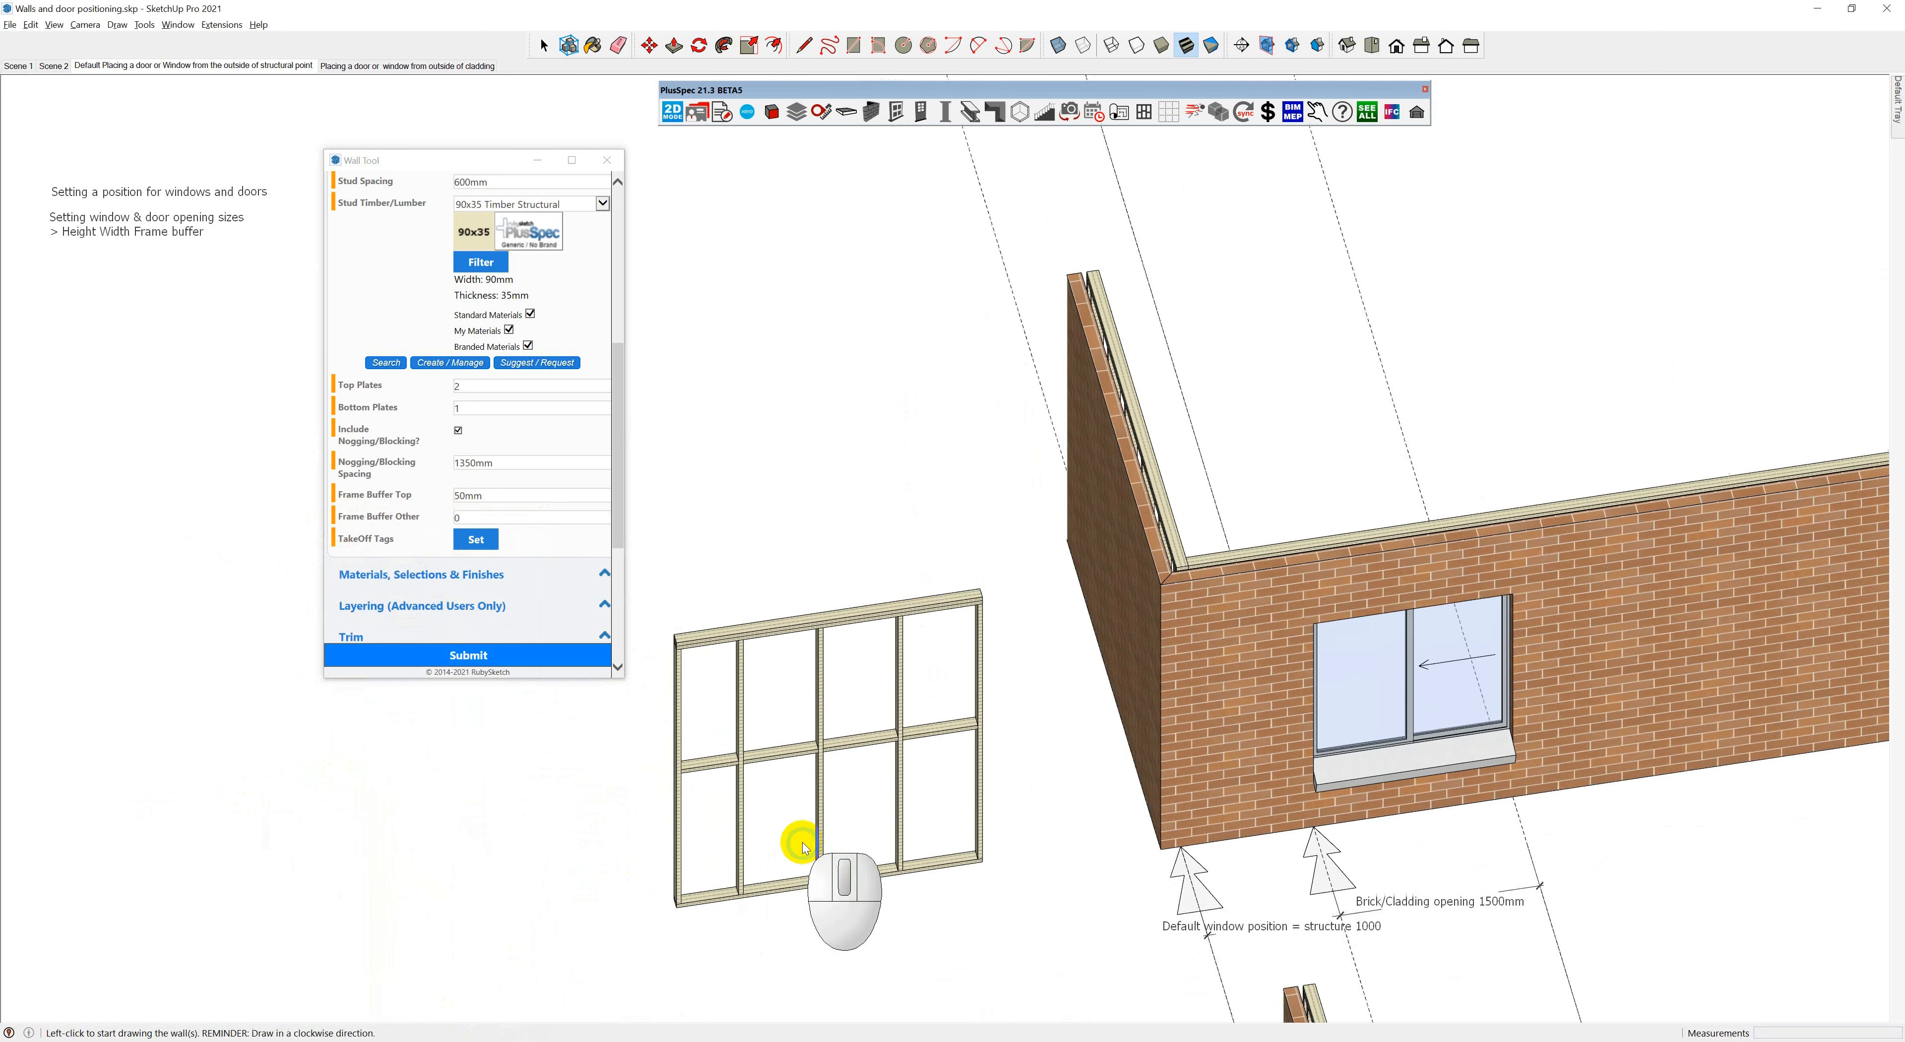
Add a 1000 mm wide sliding window to the new stud wall and dimension the stud opening along its base
{"action": "right_click", "coordinate": [795, 758]}
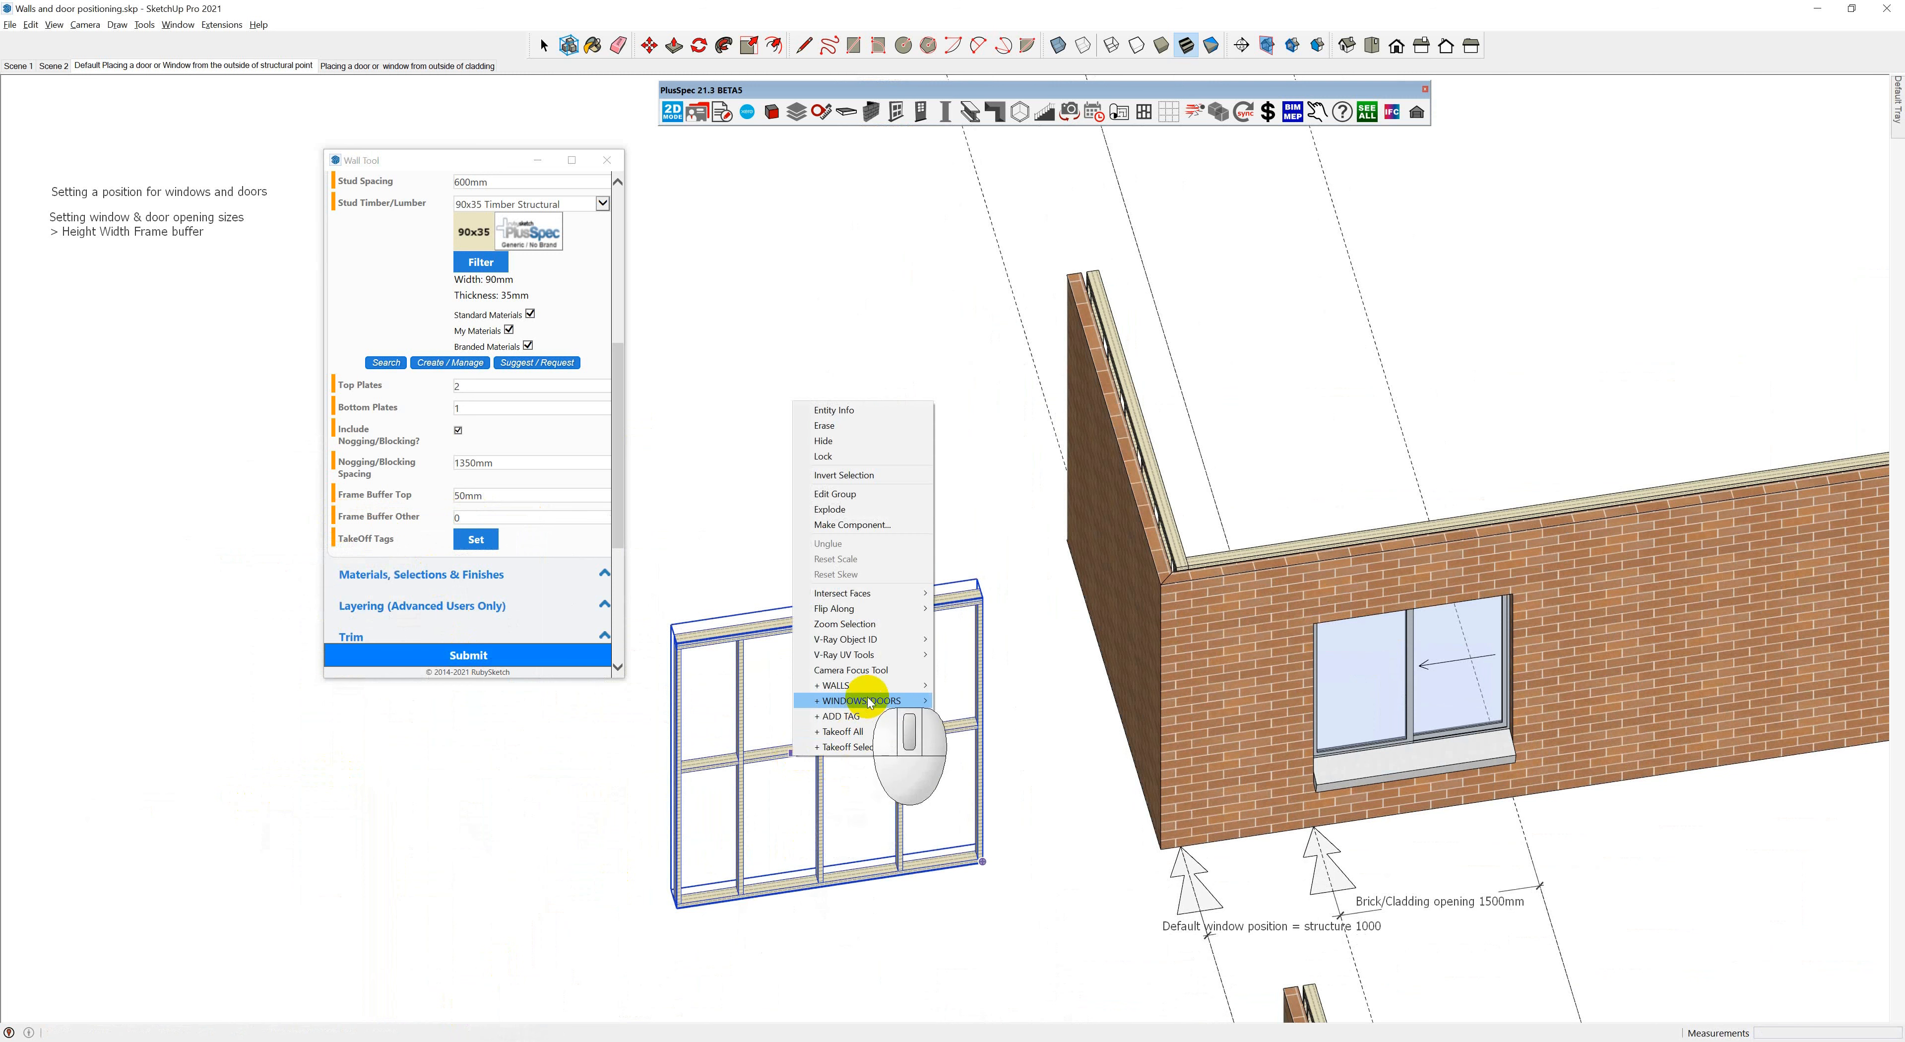
{"action": "mouse_move", "coordinate": [873, 701]}
{"action": "left_click", "coordinate": [976, 700]}
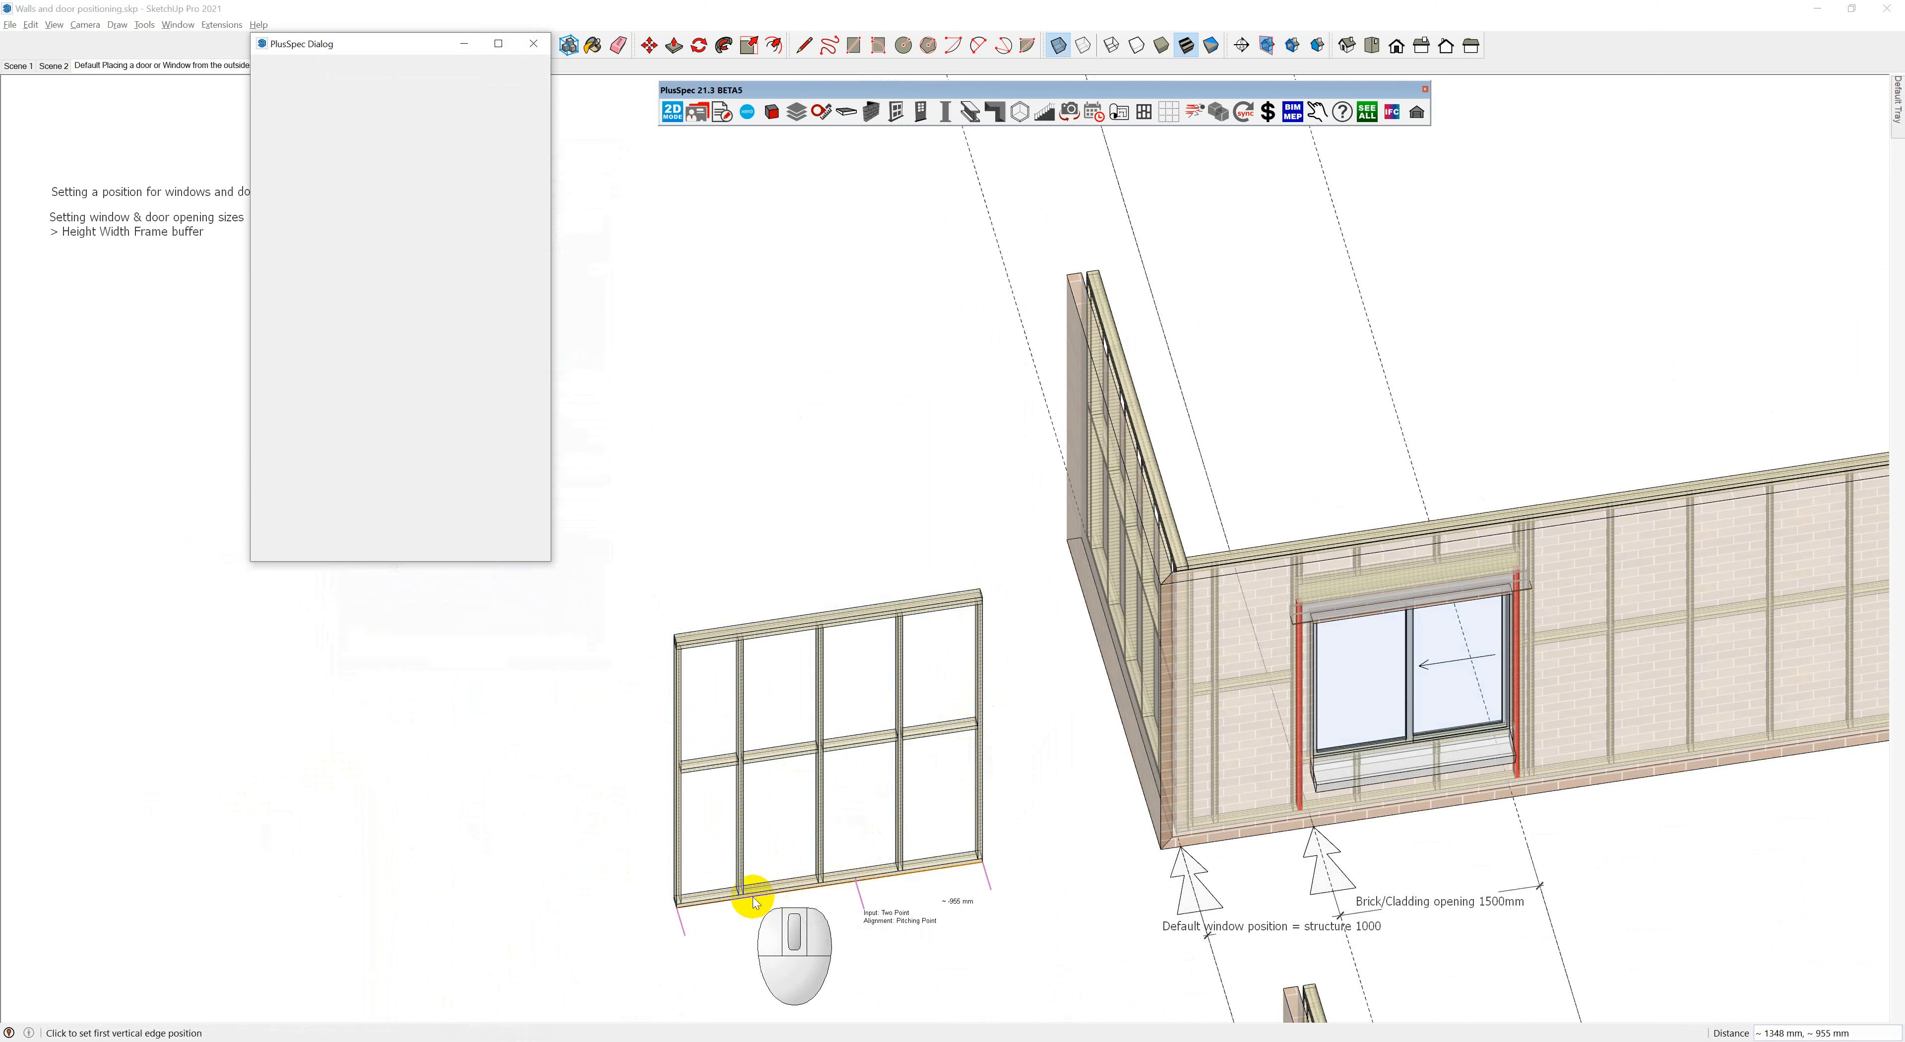
{"action": "scroll", "coordinate": [762, 897], "scroll_direction": "up", "scroll_amount": 3}
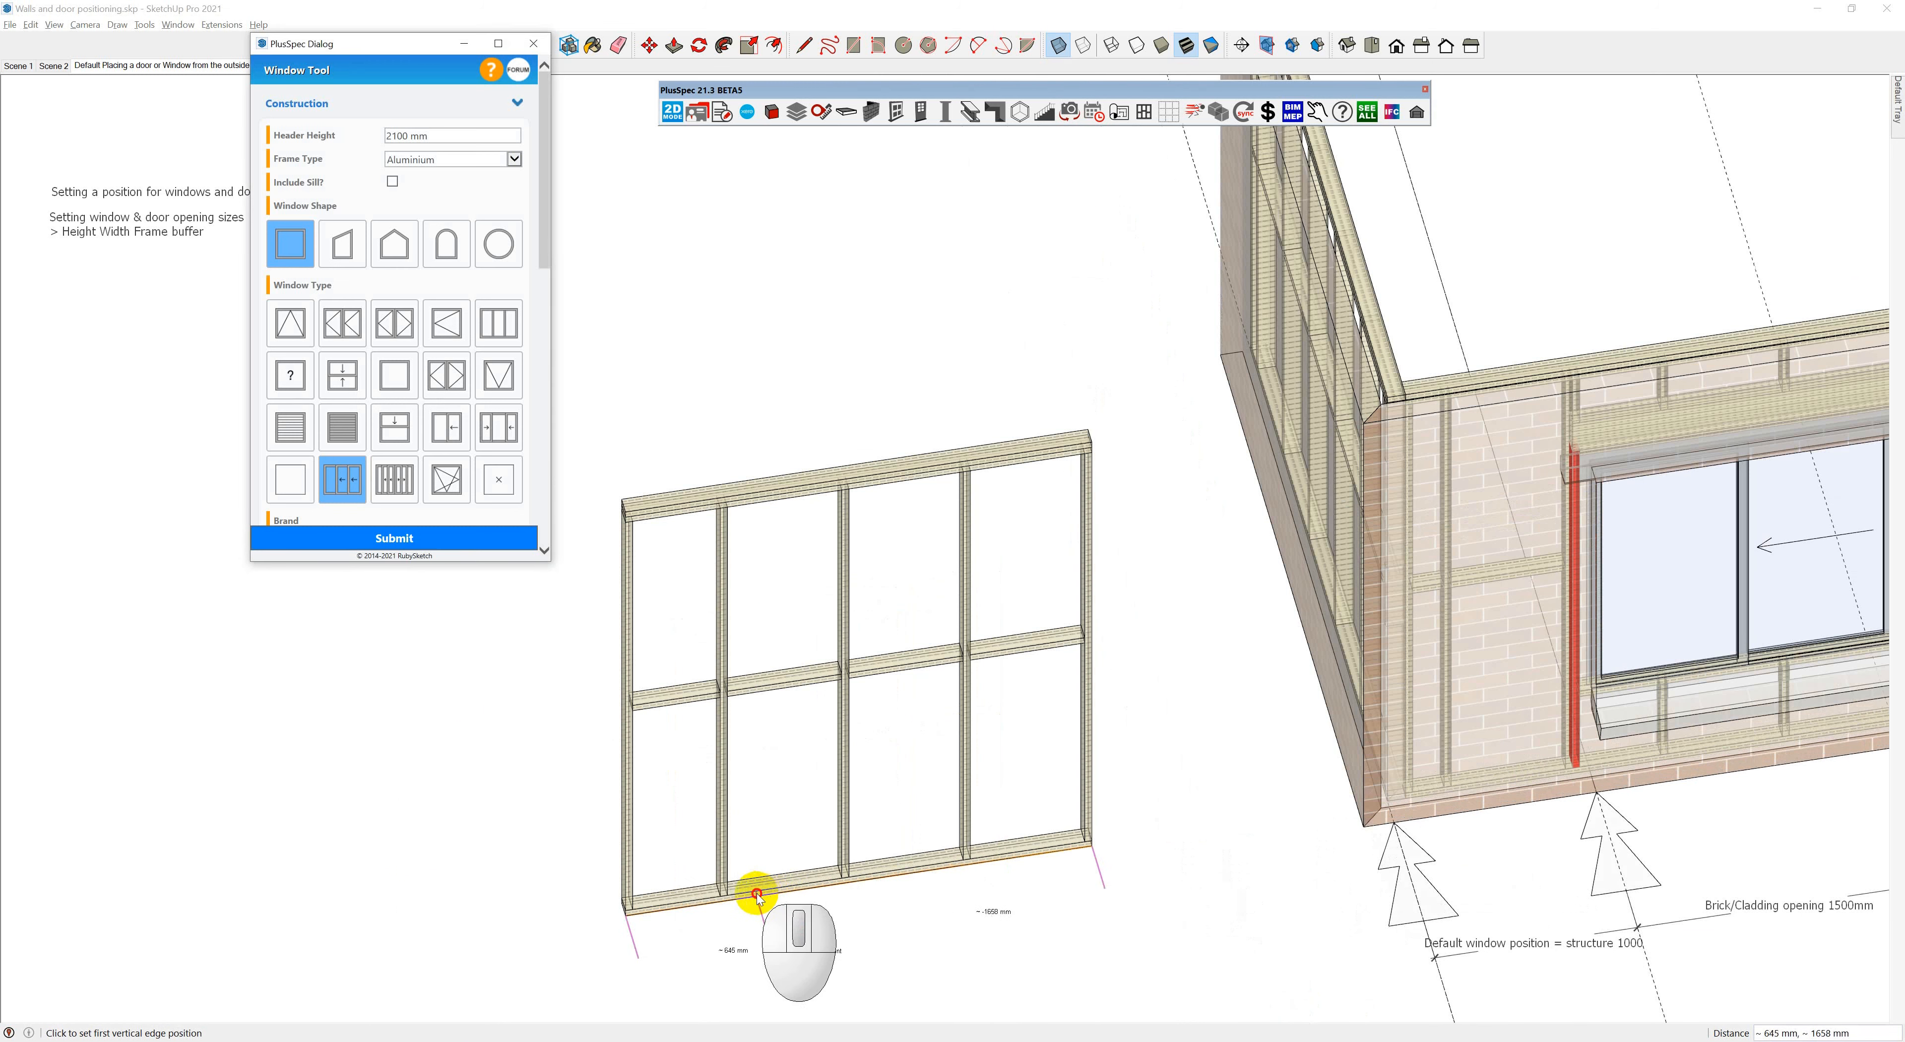
{"action": "left_click", "coordinate": [757, 895]}
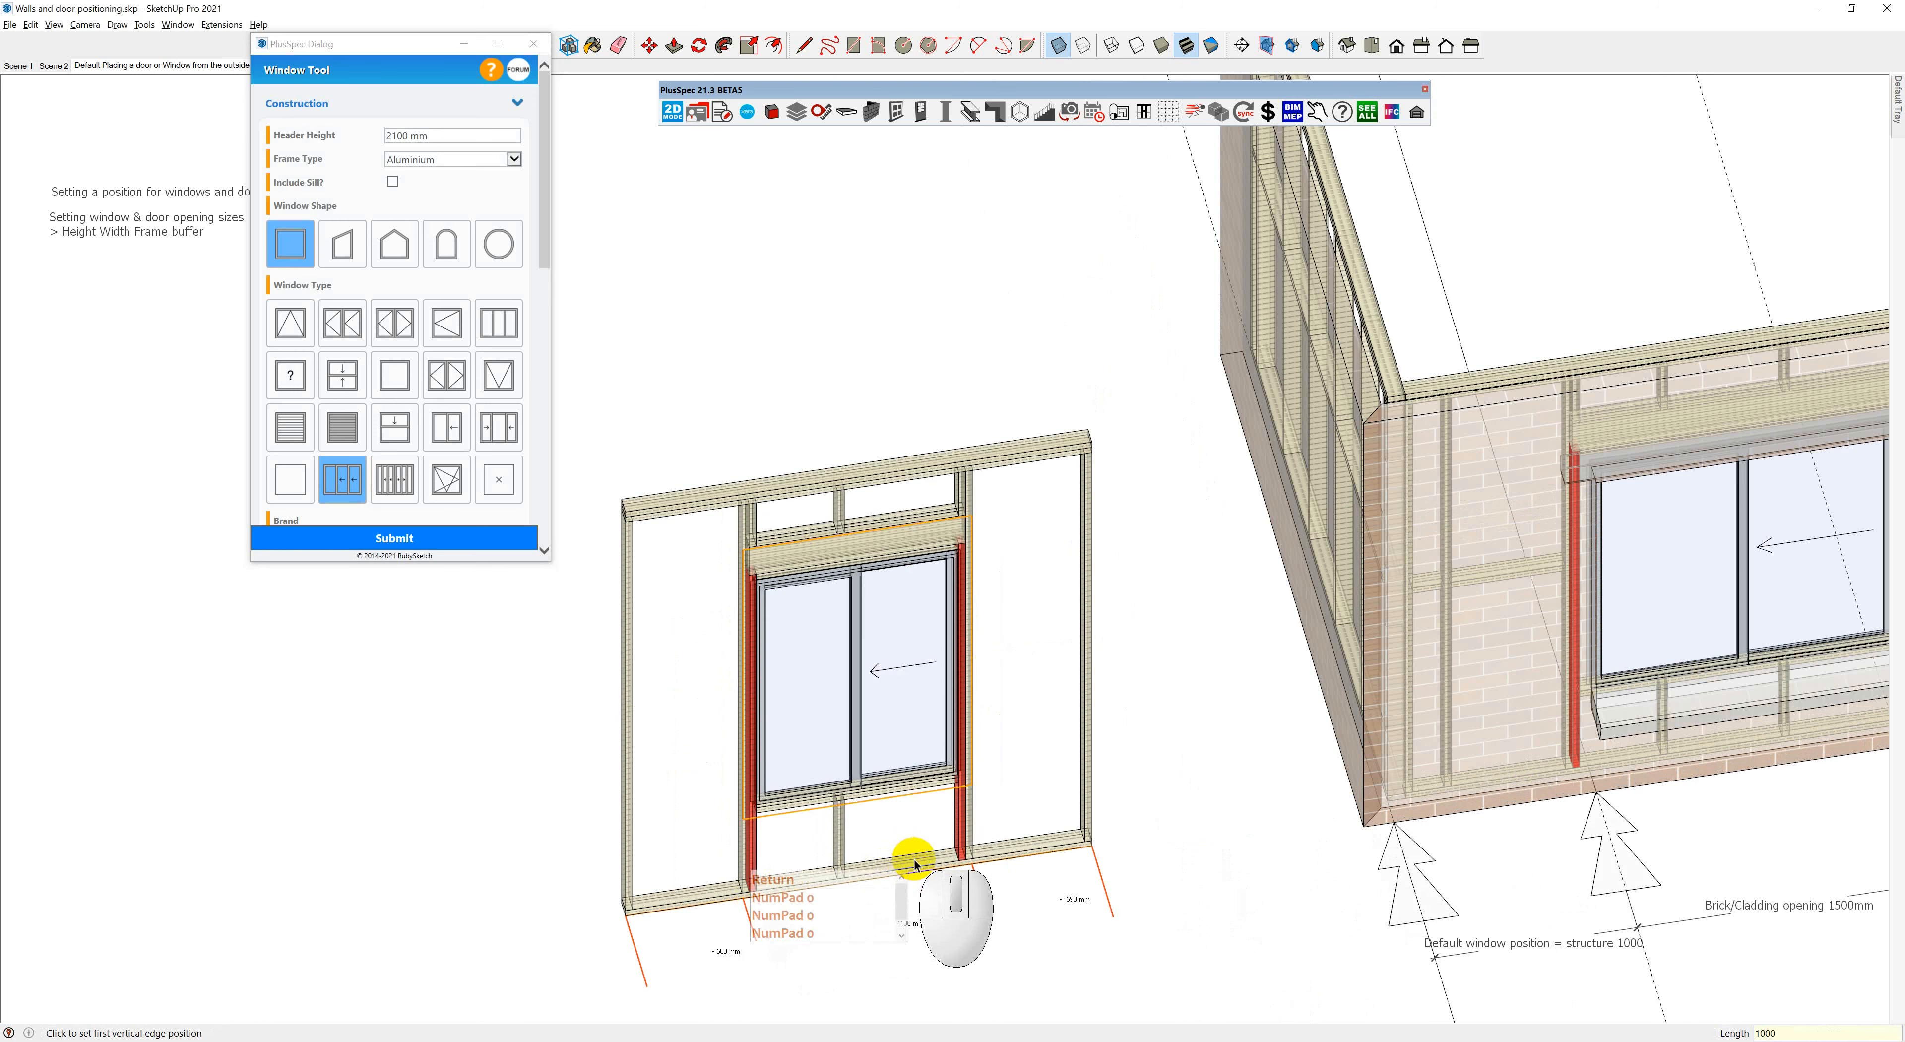
{"action": "key", "text": "space"}
{"action": "scroll", "coordinate": [914, 865], "scroll_direction": "up", "scroll_amount": 5}
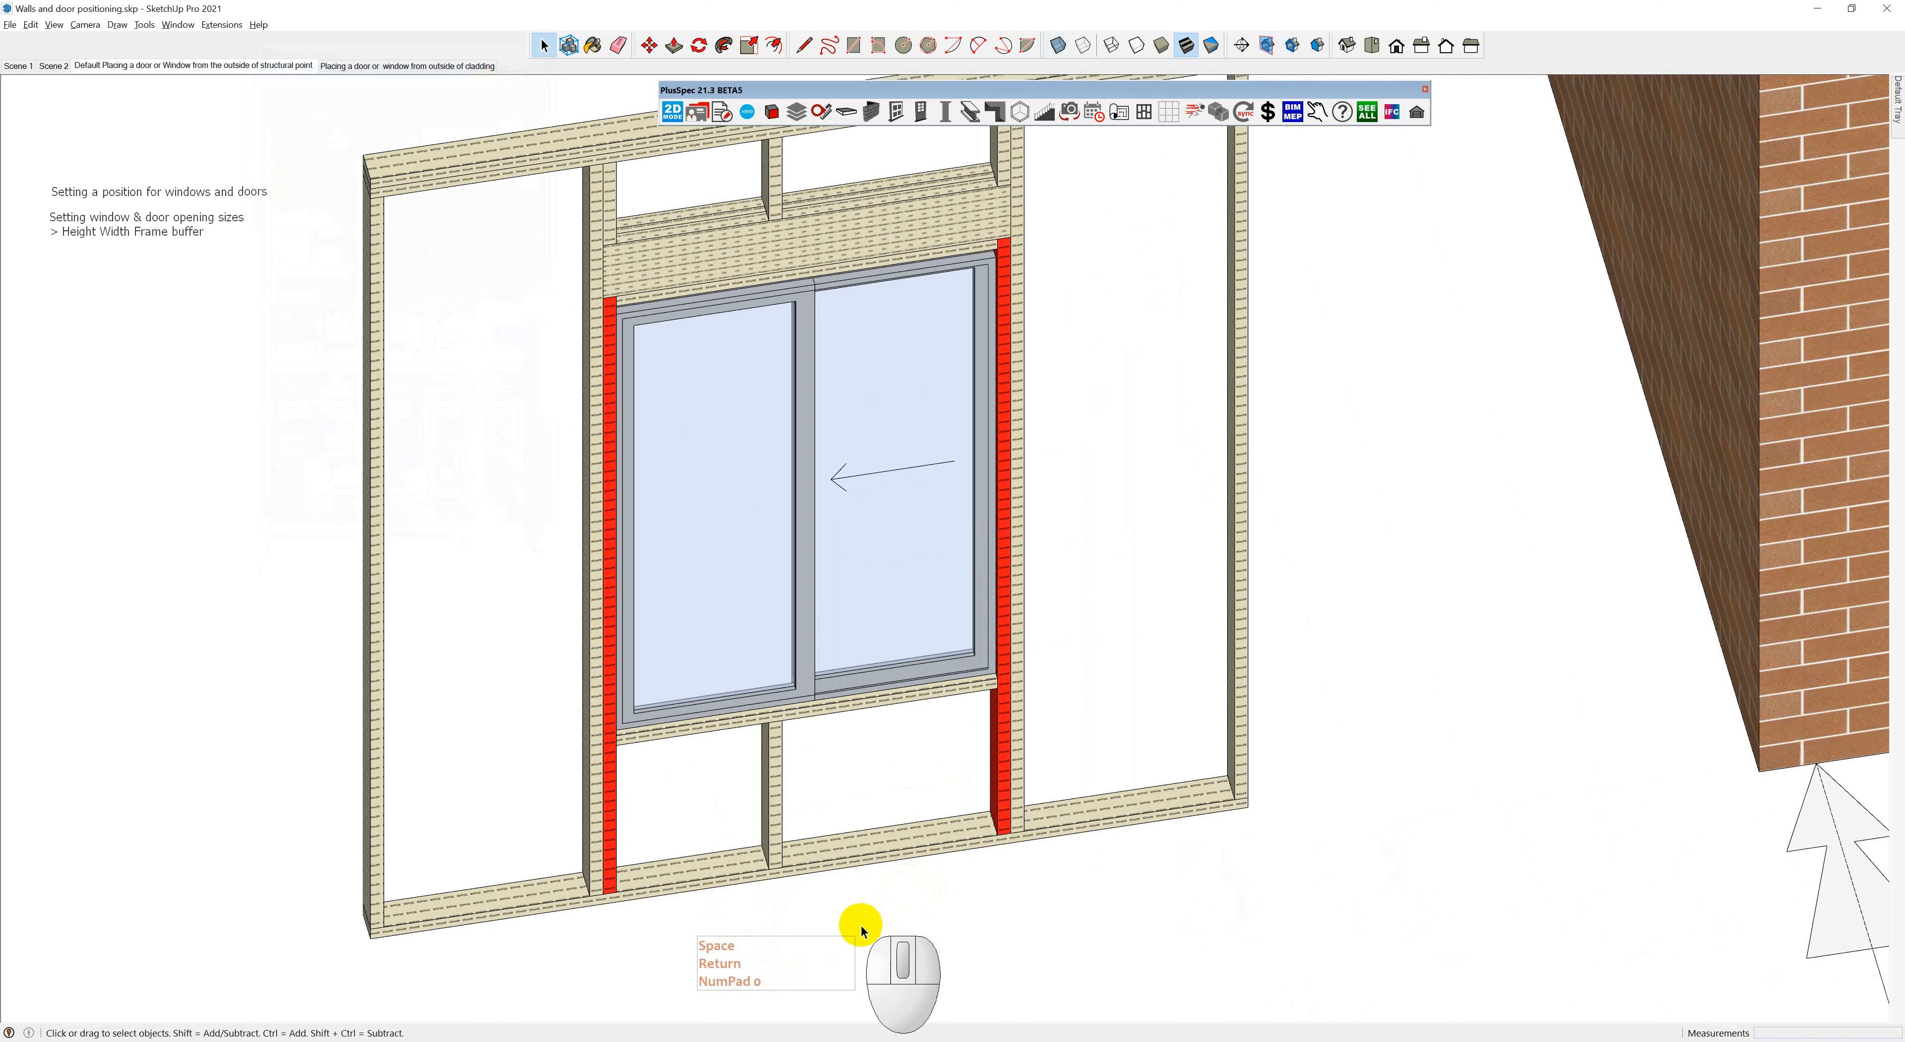
{"action": "scroll", "coordinate": [974, 698], "scroll_direction": "down", "scroll_amount": 6}
{"action": "key", "text": "space"}
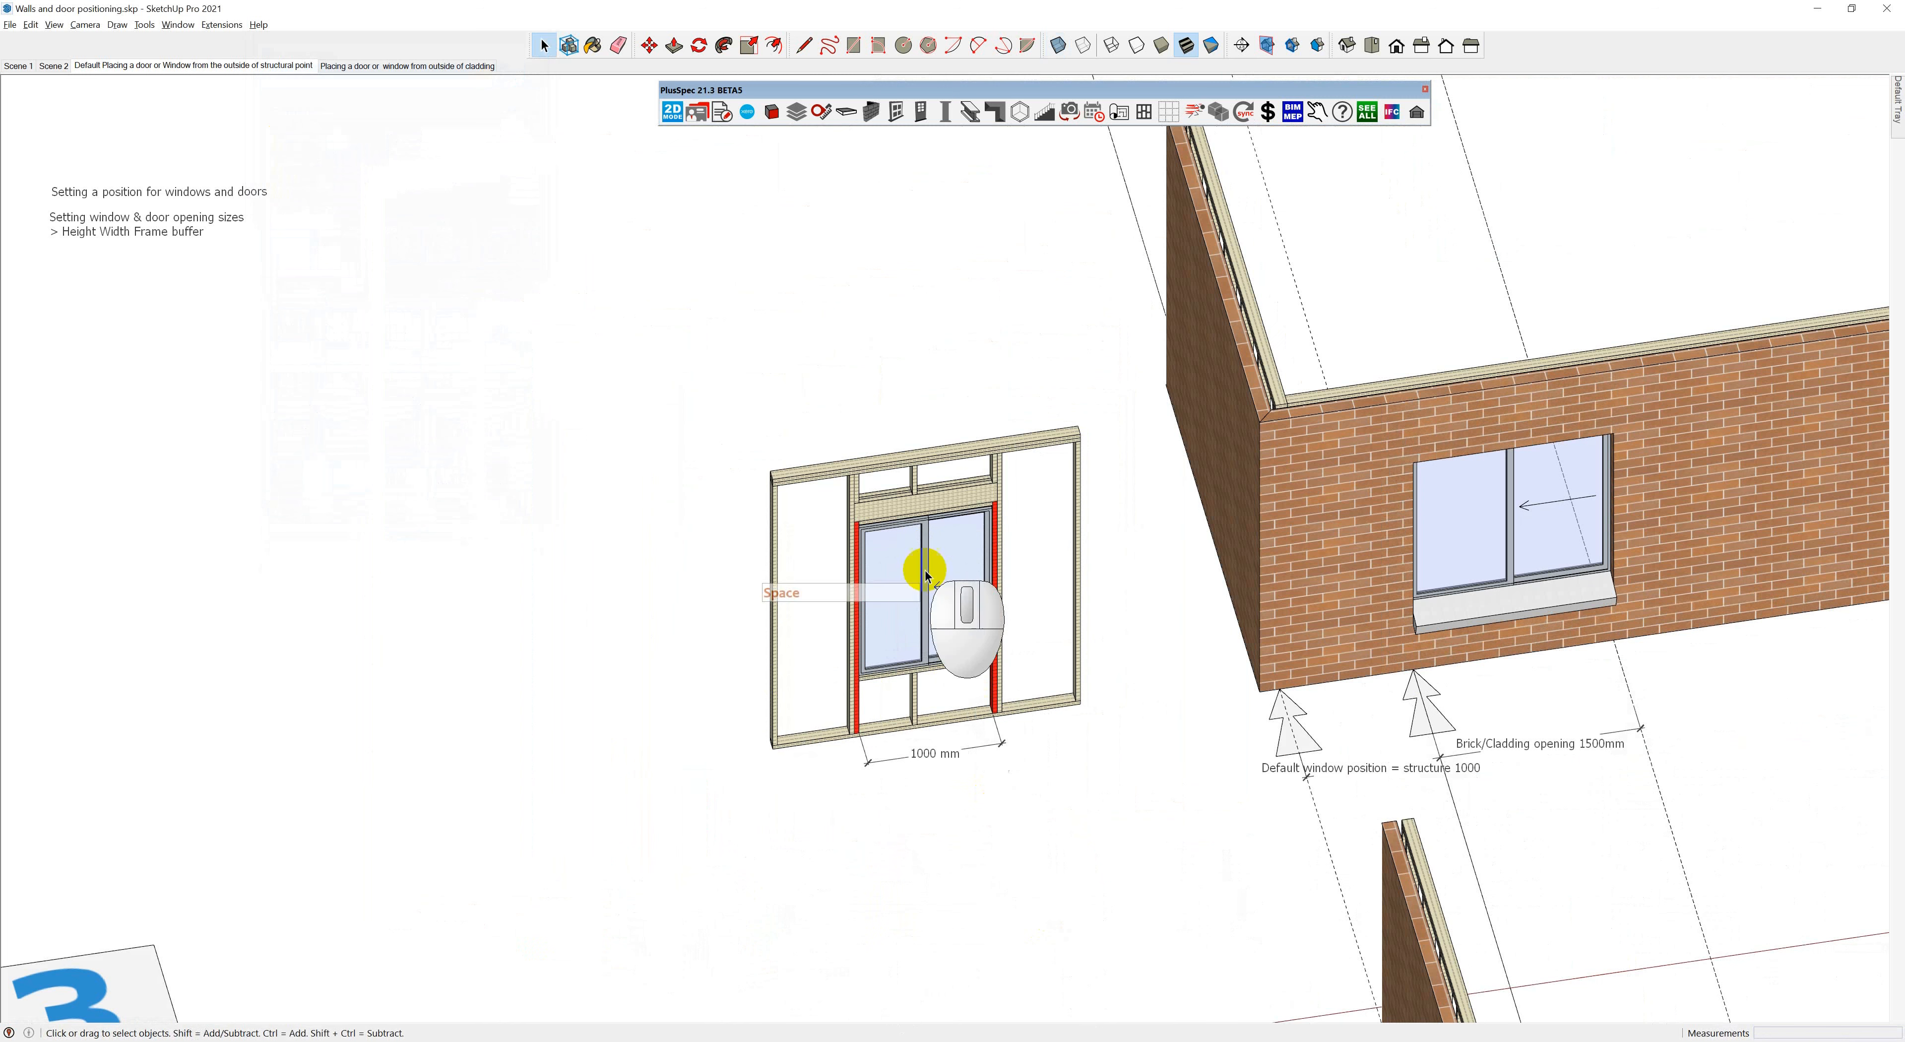
Draw a second internal-only stud wall about 2065 mm long beside the first, with Frame Buffer Other set to 50 mm
{"action": "key", "text": "w"}
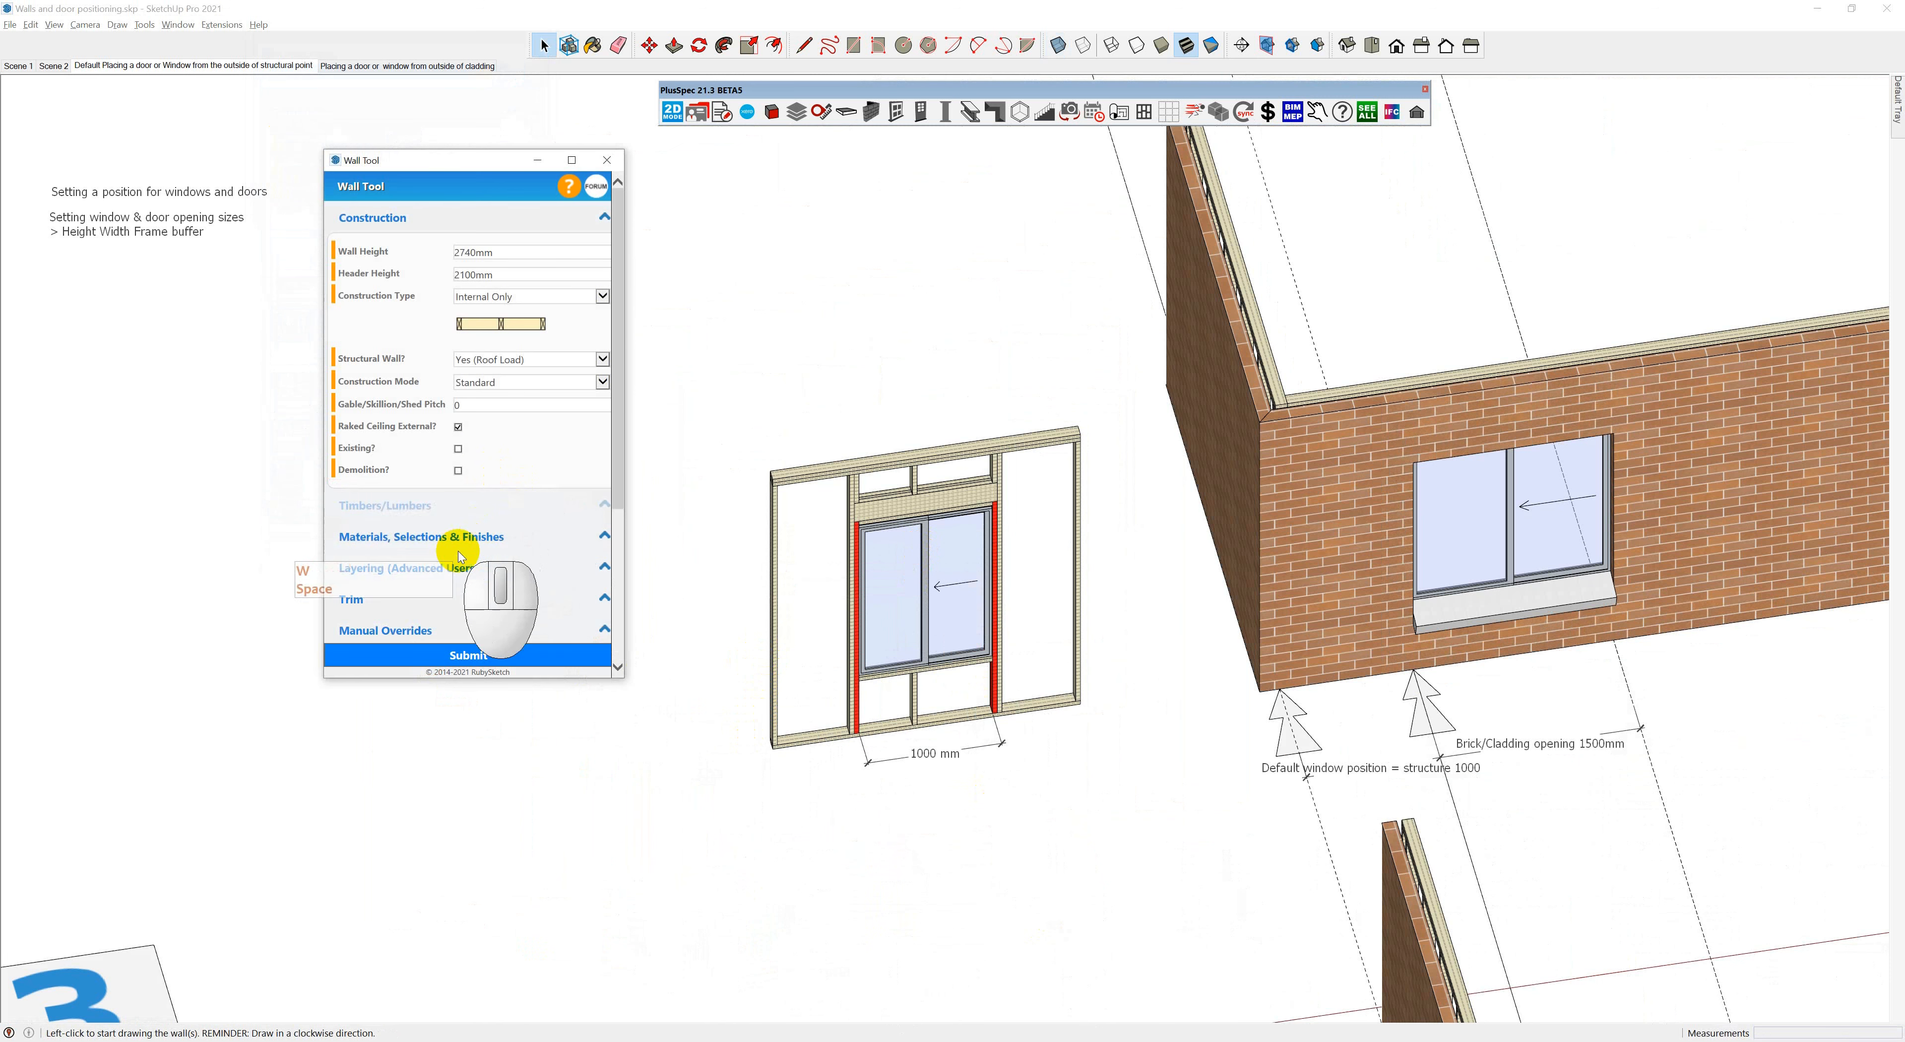
{"action": "left_click", "coordinate": [414, 507]}
{"action": "scroll", "coordinate": [518, 518], "scroll_direction": "down", "scroll_amount": 3}
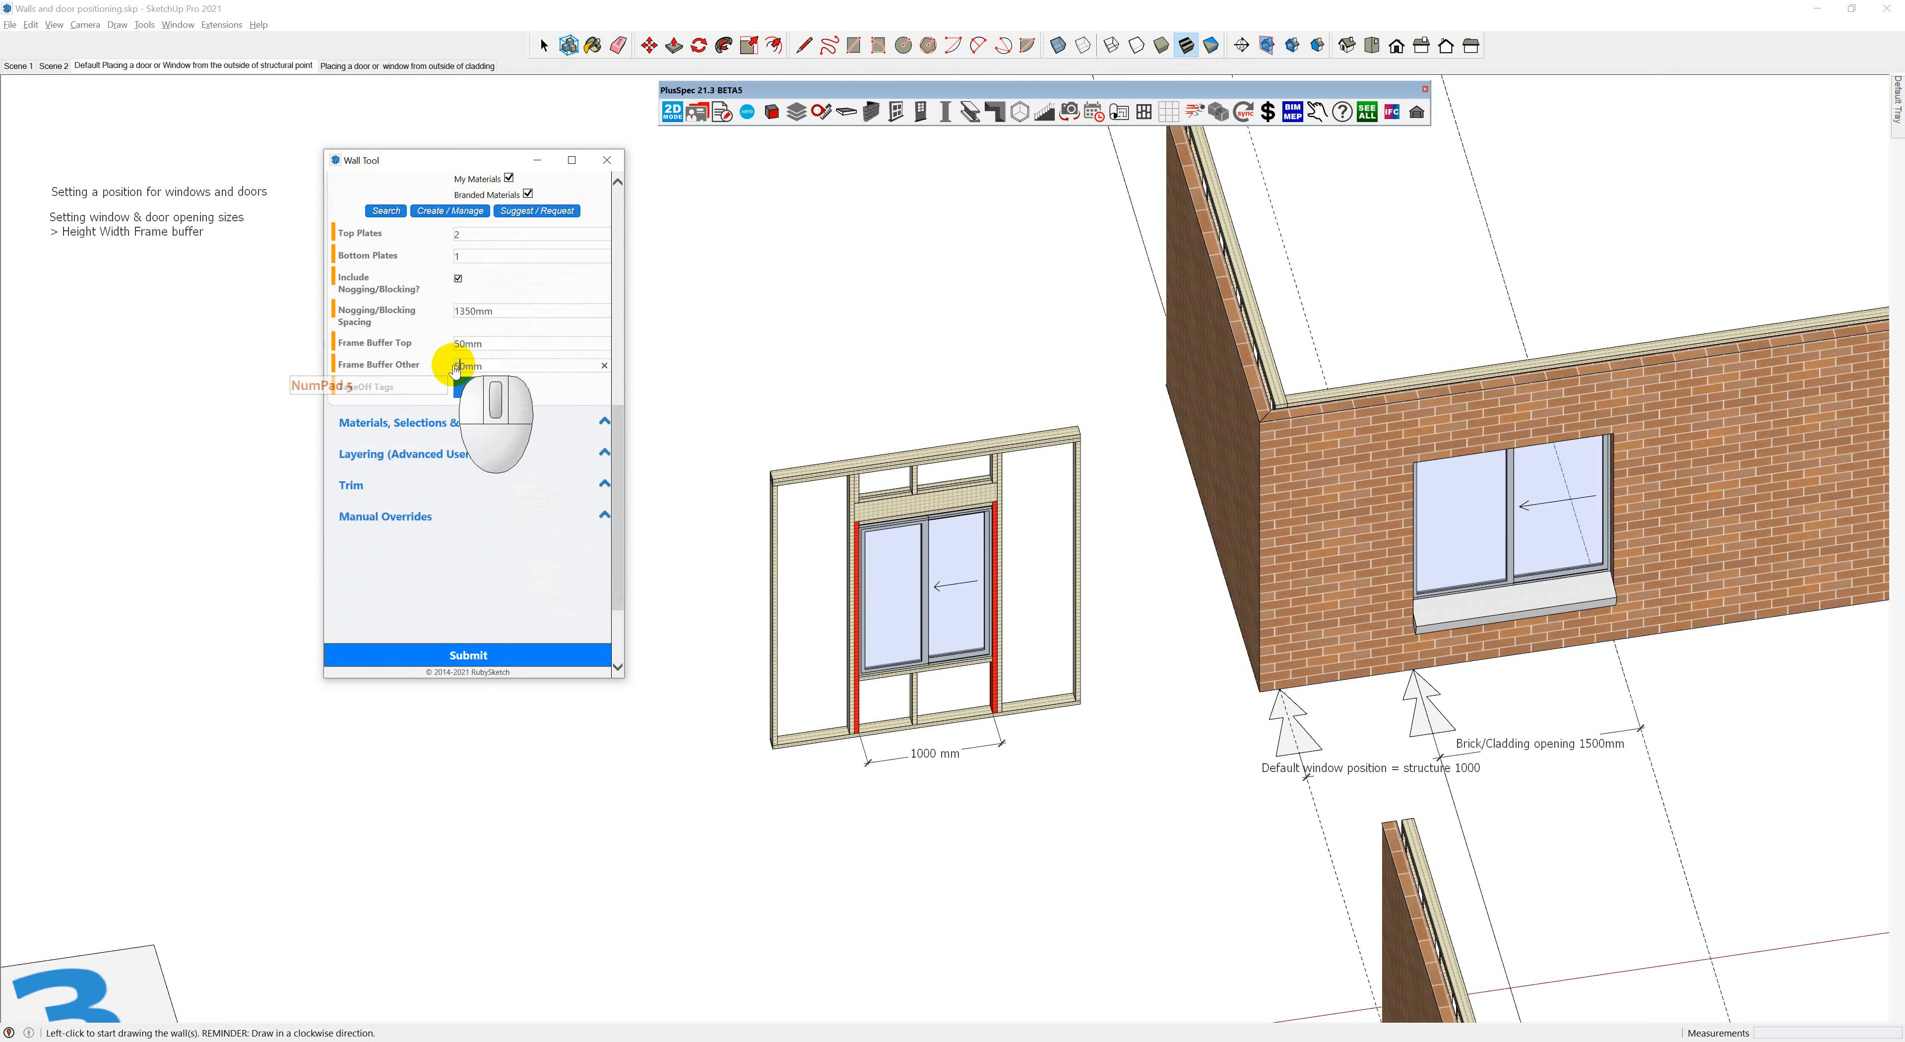
{"action": "left_click", "coordinate": [514, 653]}
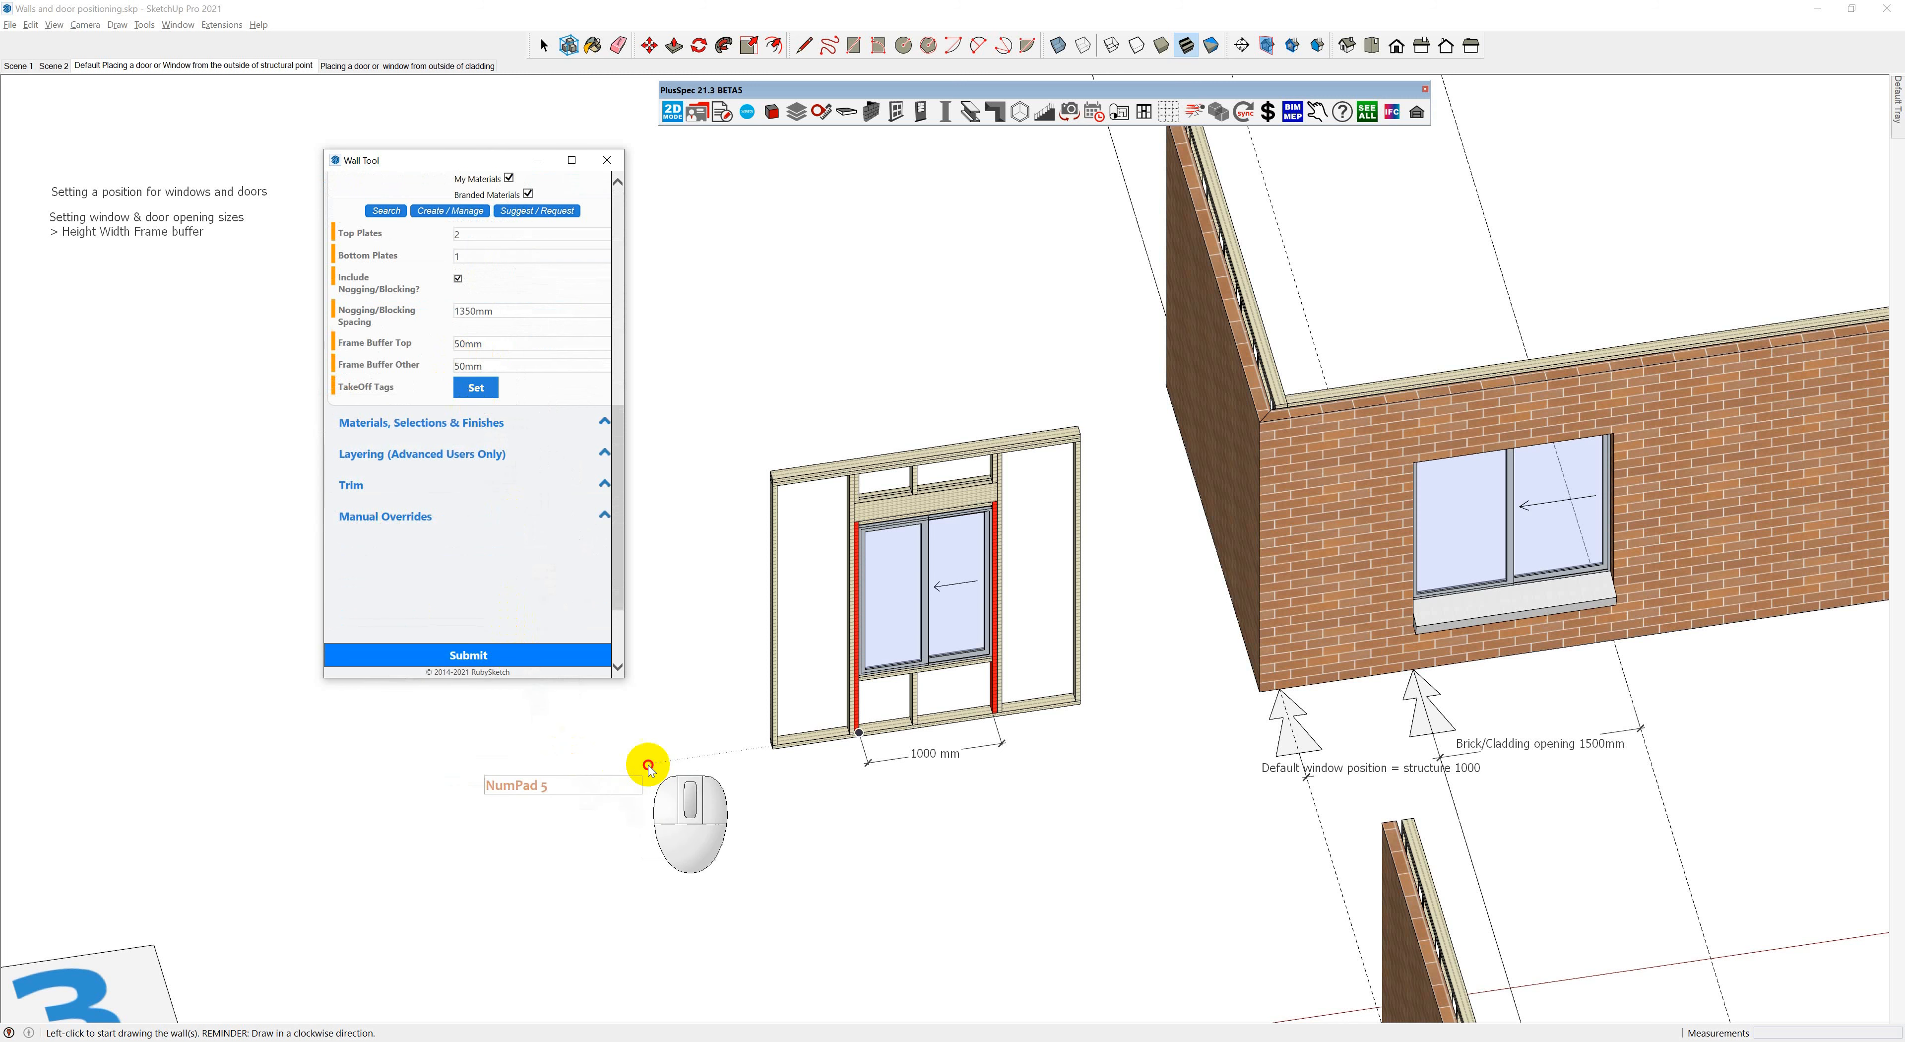
{"action": "left_click", "coordinate": [647, 762]}
{"action": "double_click", "coordinate": [374, 805]}
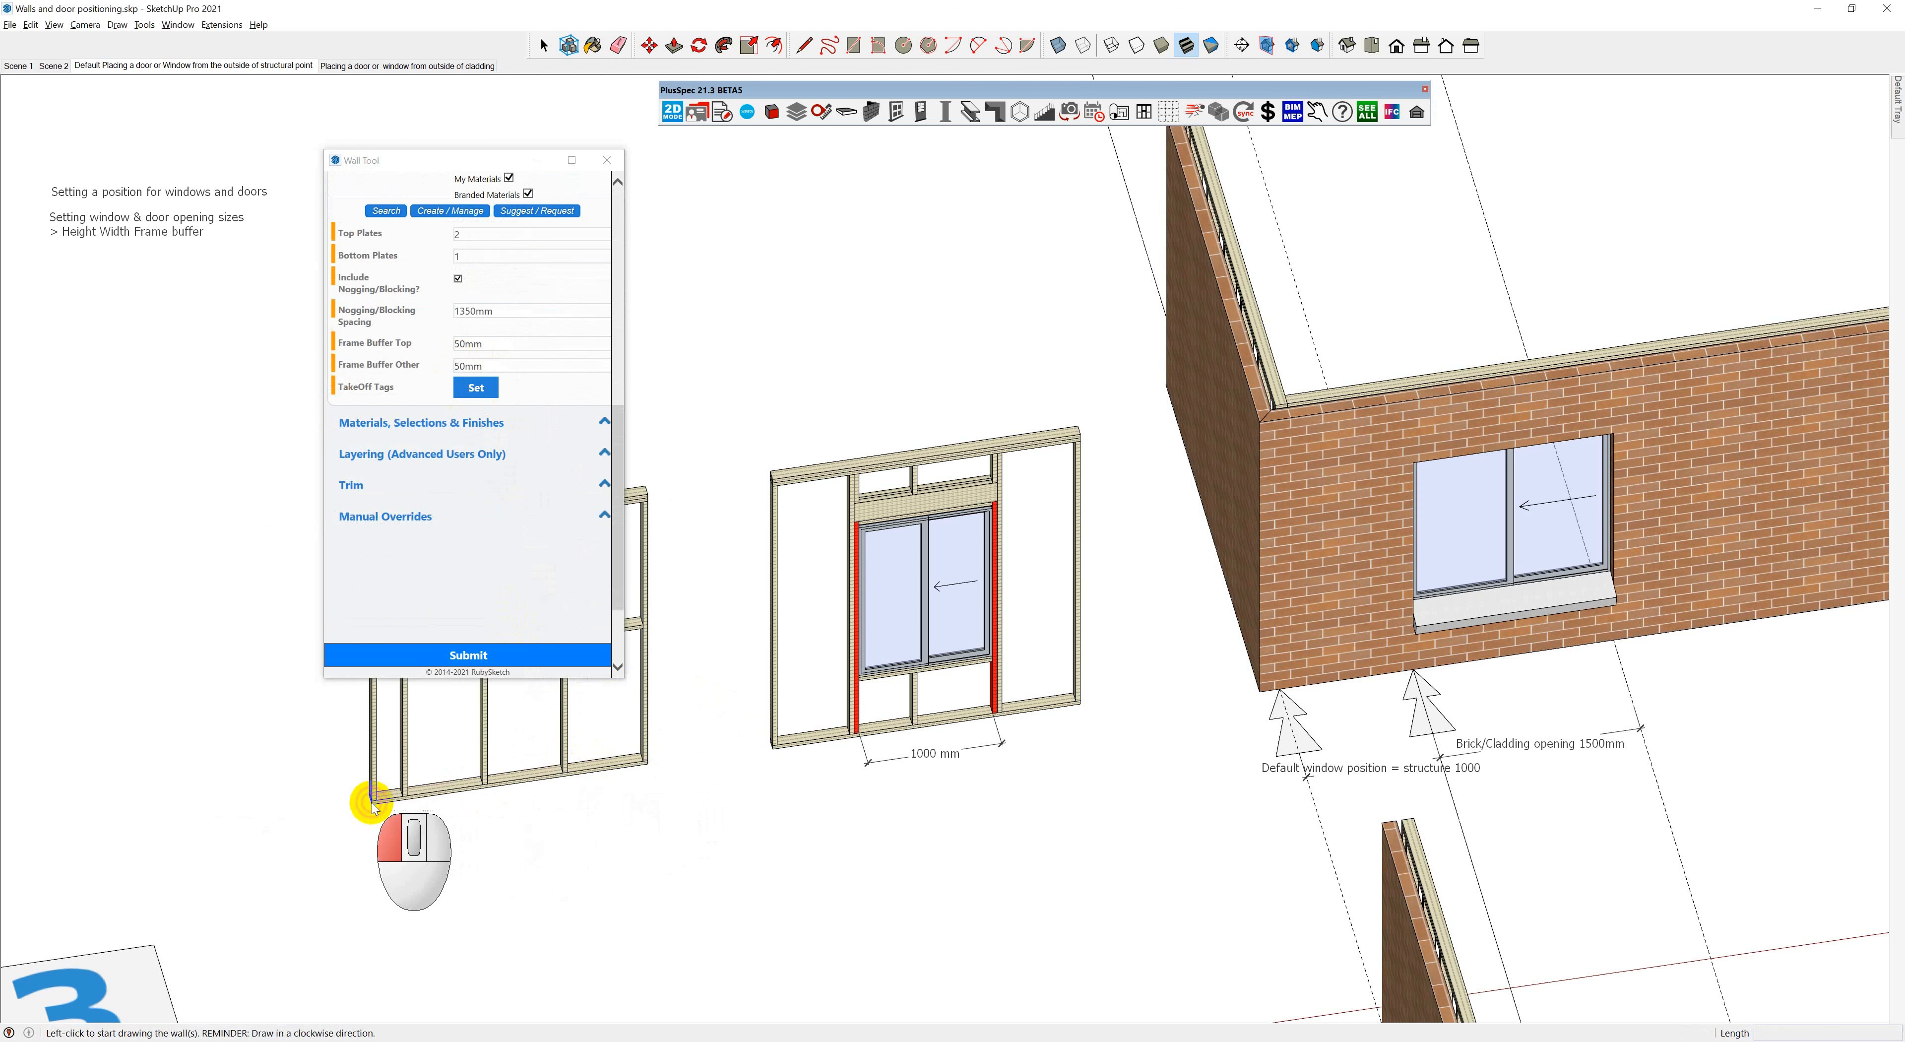
Add a sliding window 1000 mm wide to the second stud wall
{"action": "middle_click_drag", "start_coordinate": [502, 779], "coordinate": [1050, 749], "text": "shift"}
{"action": "scroll", "coordinate": [1050, 747], "scroll_direction": "up", "scroll_amount": 3}
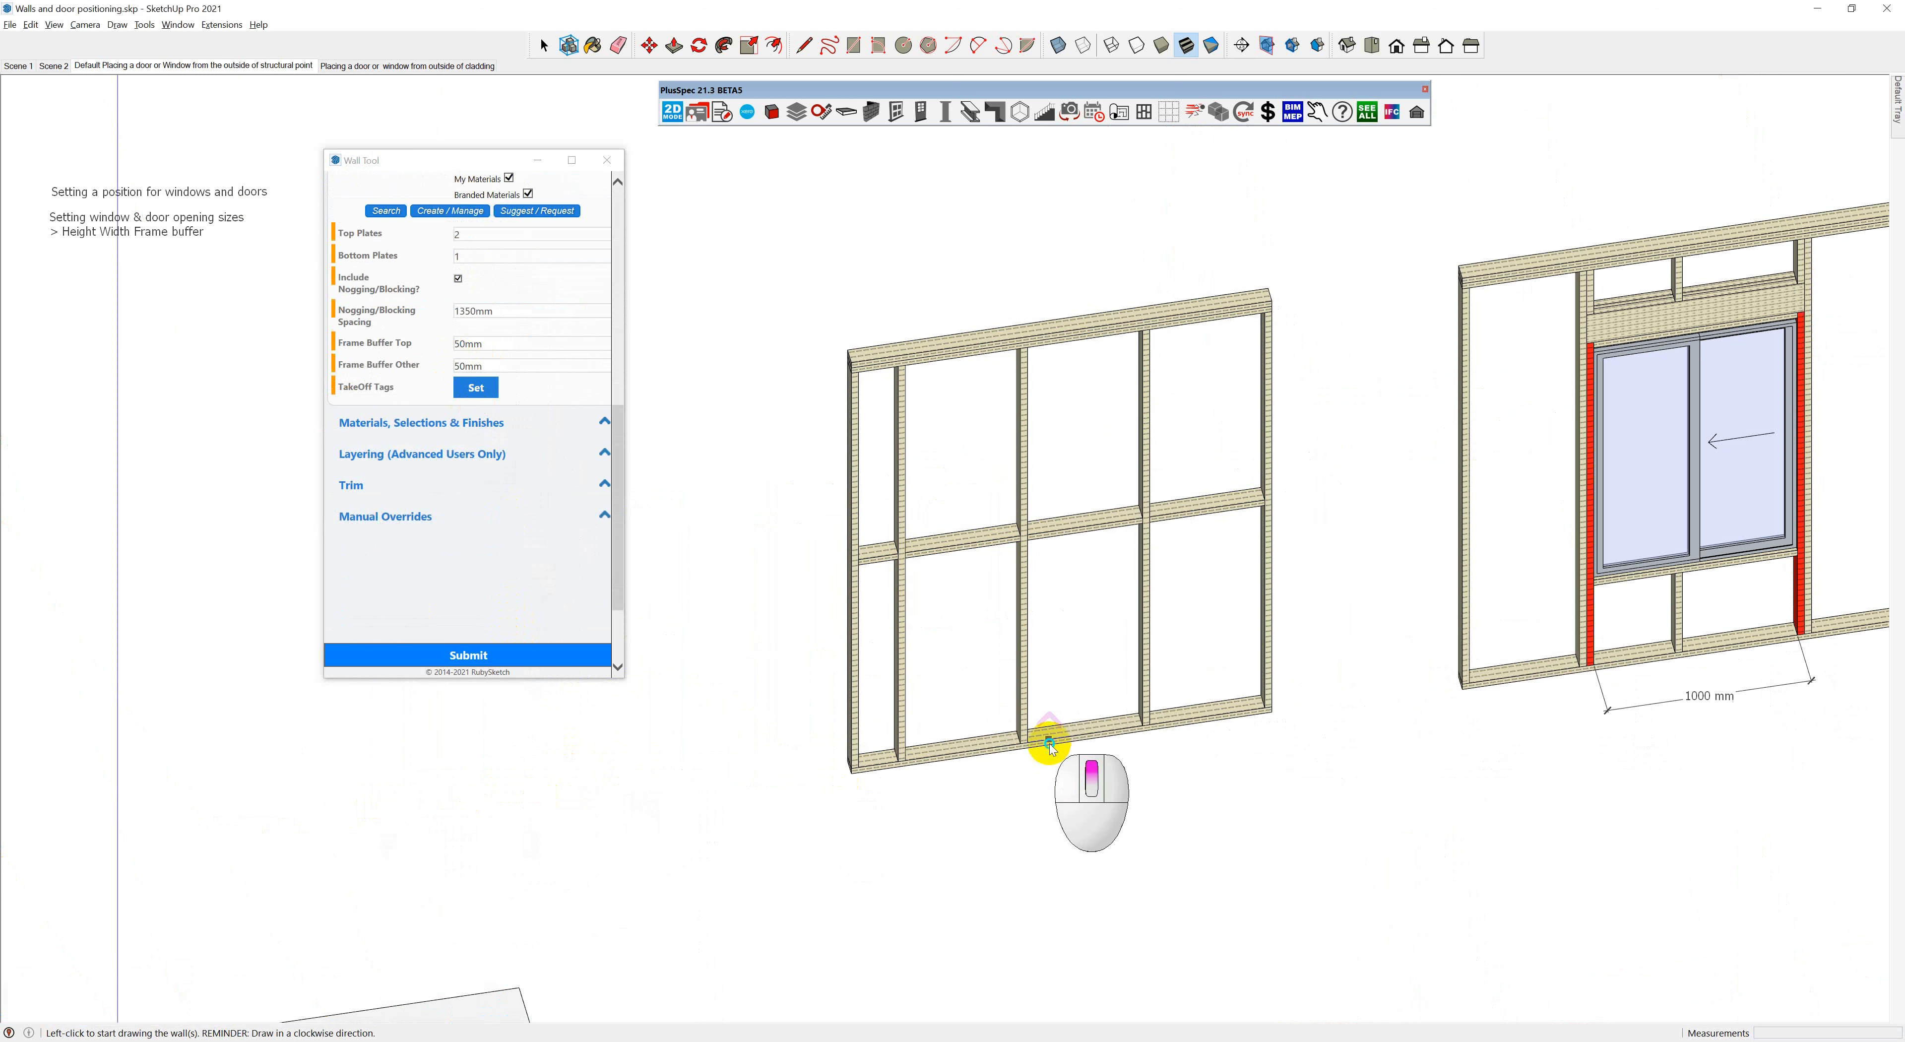
{"action": "right_click", "coordinate": [1046, 740]}
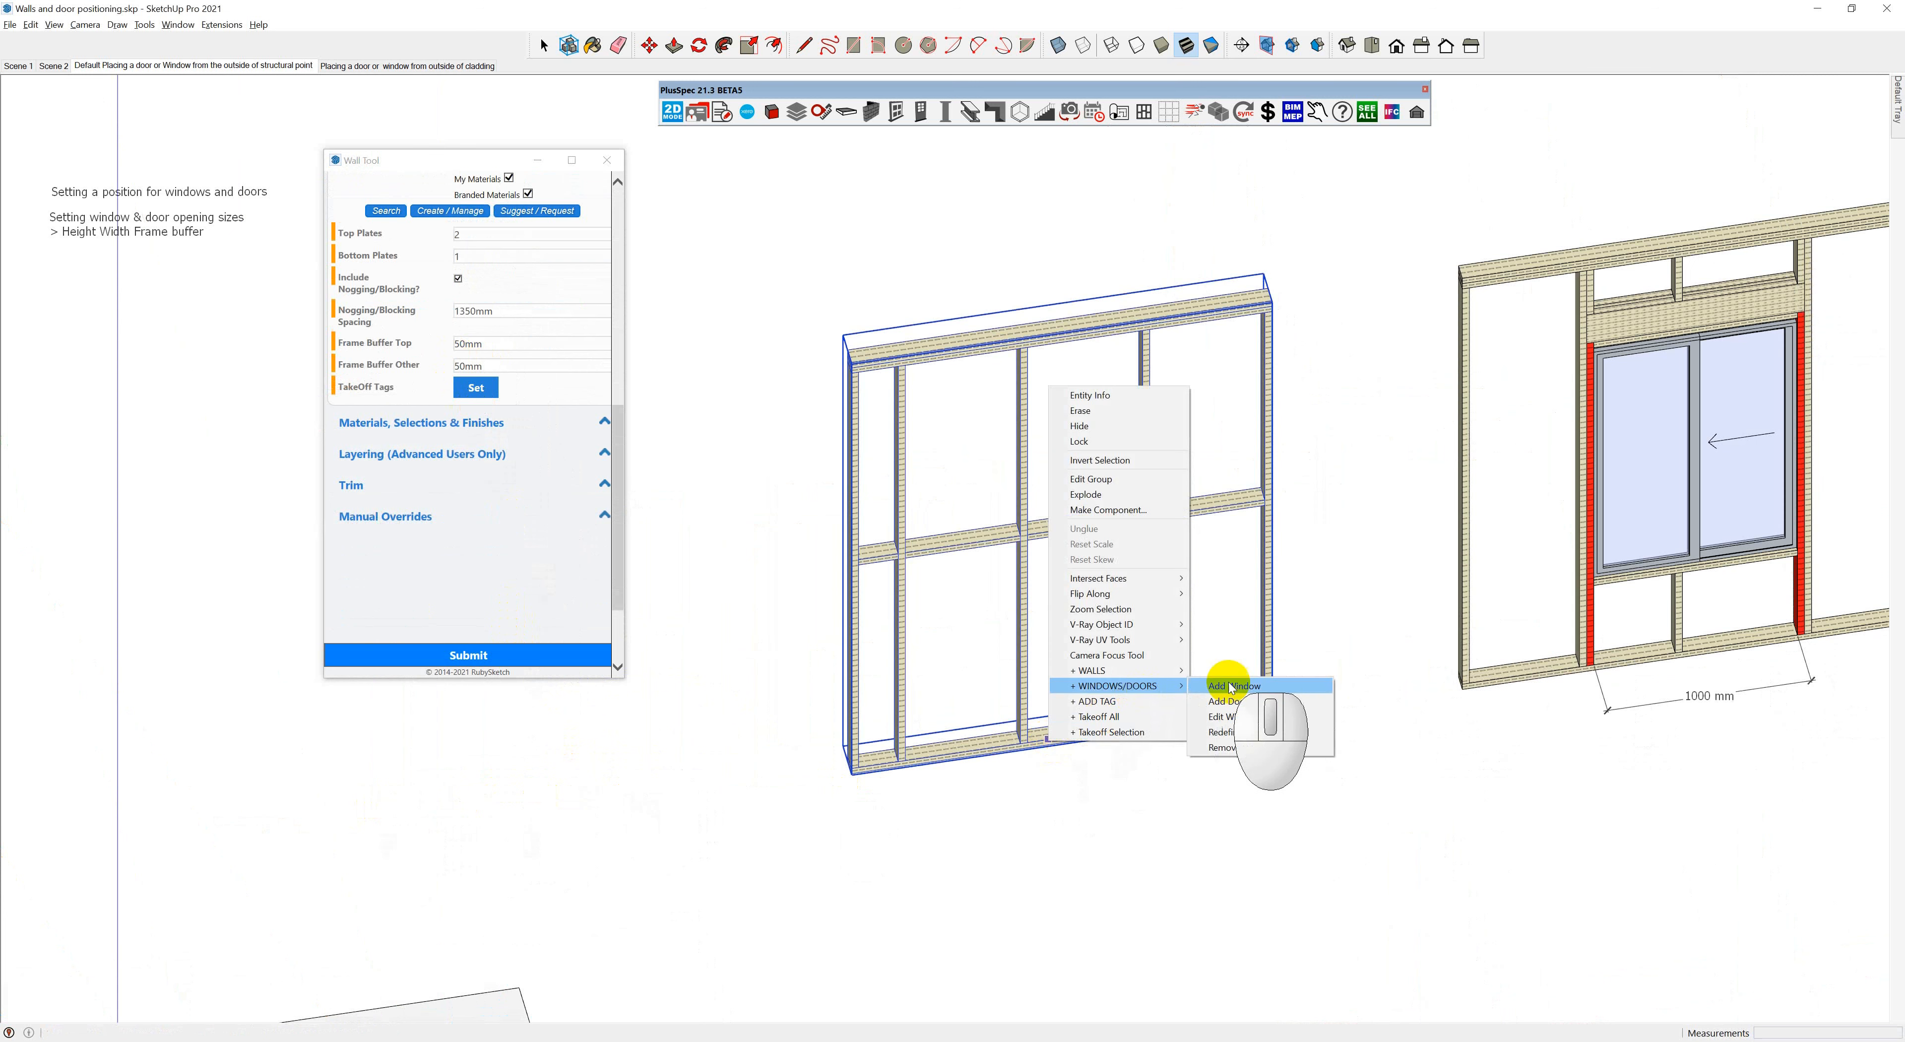
{"action": "left_click", "coordinate": [1234, 685]}
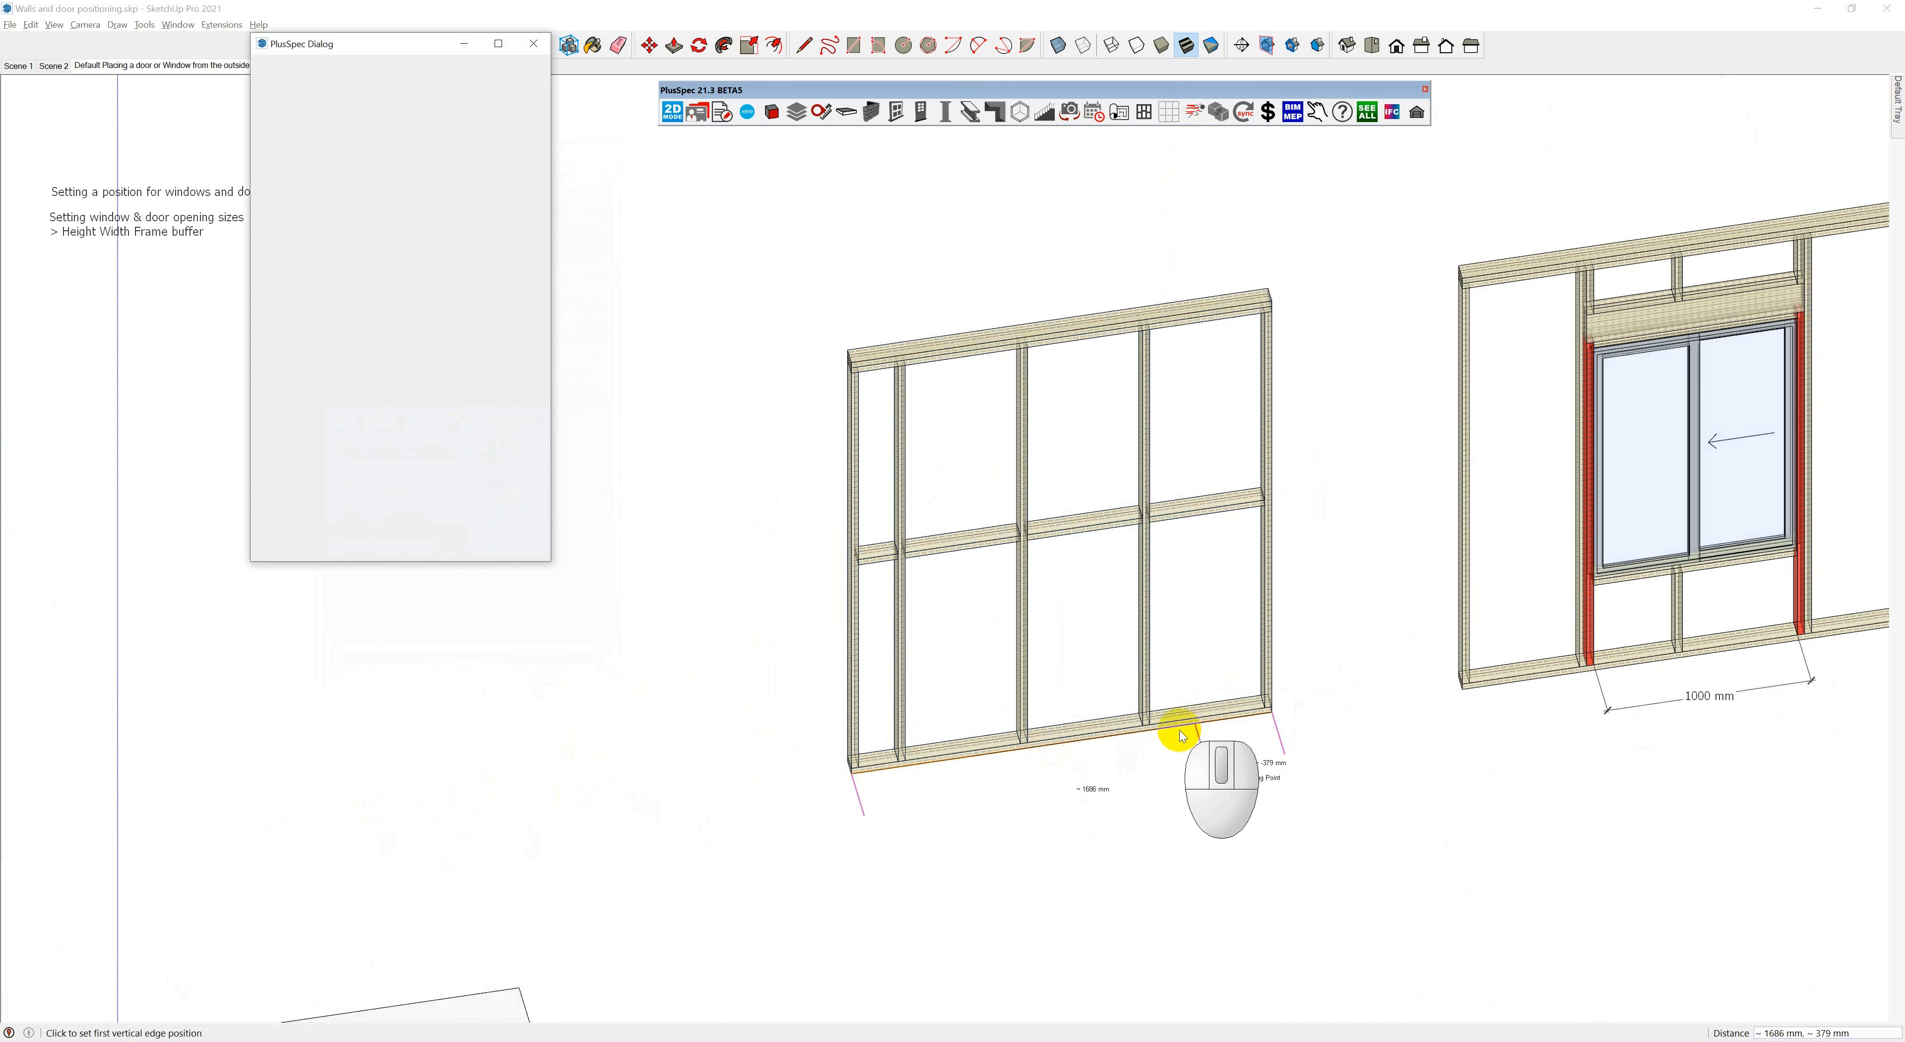
{"action": "left_click", "coordinate": [1180, 728]}
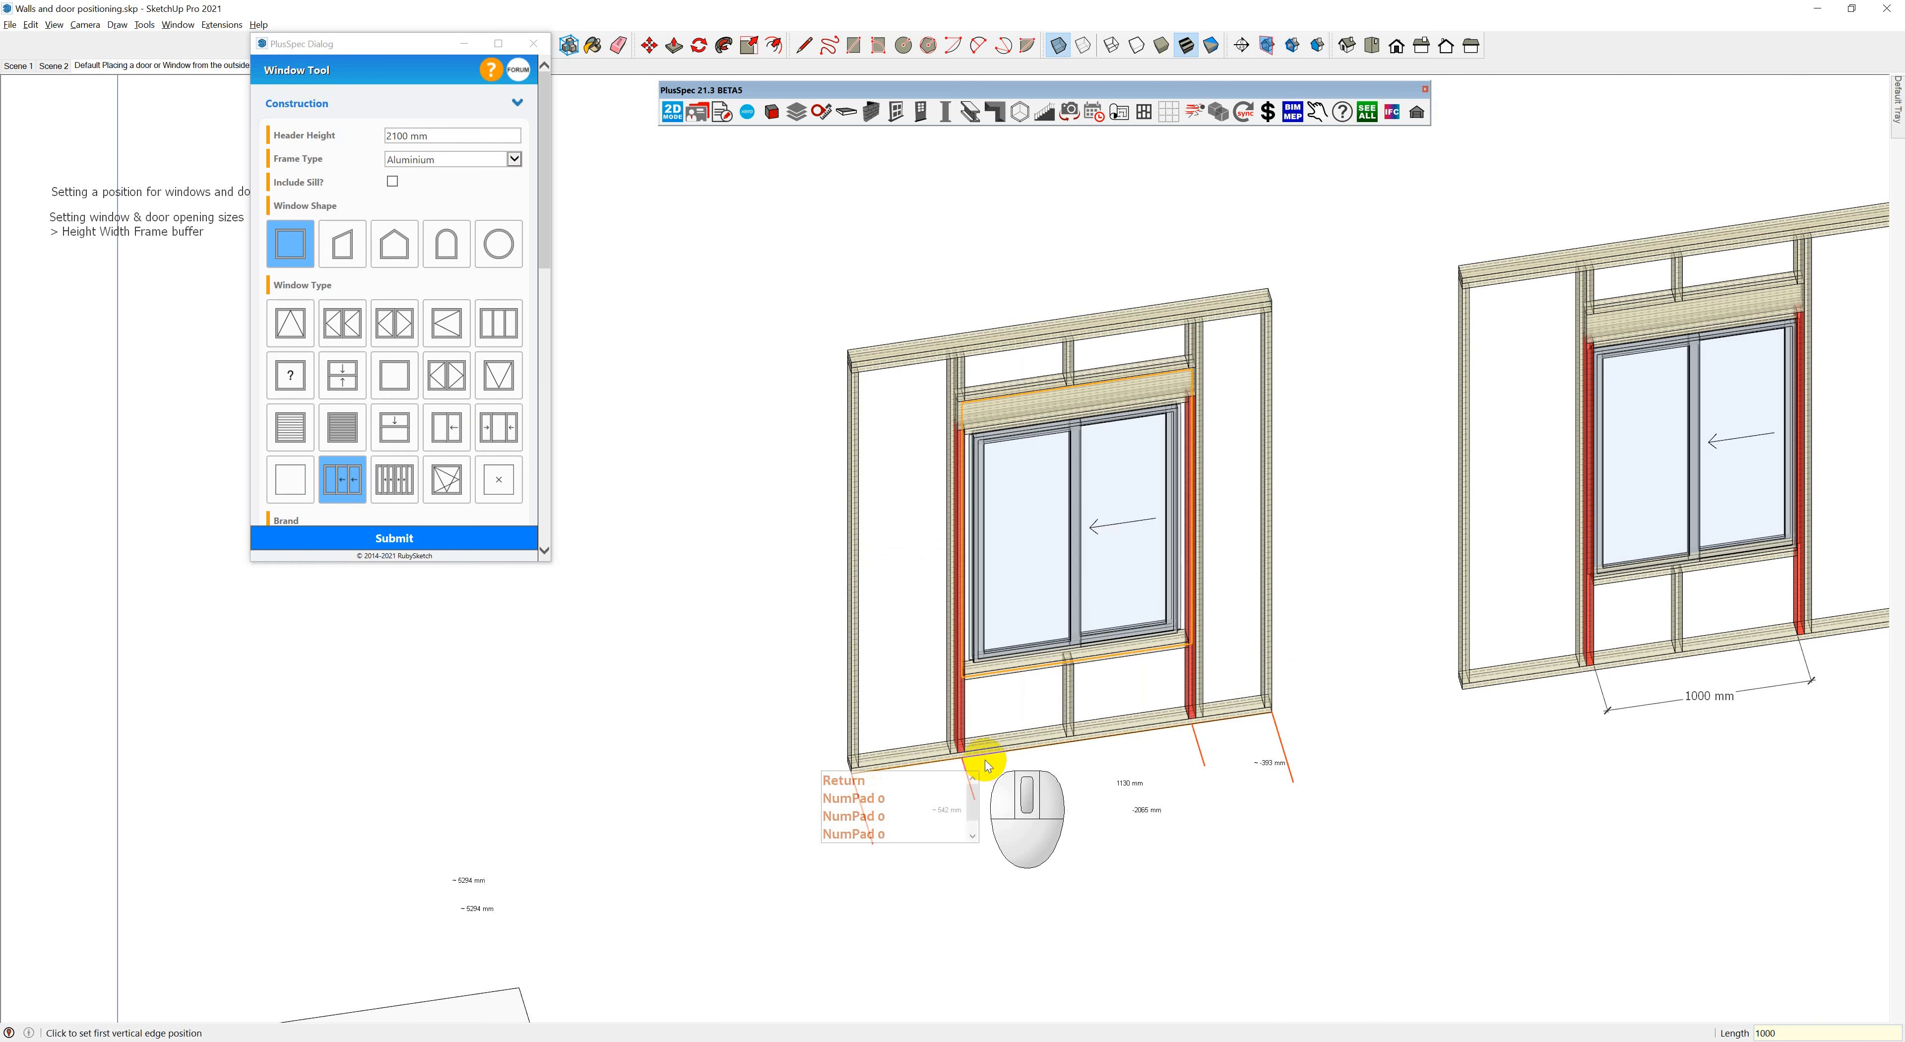
{"action": "key", "text": "space"}
Dimension the opening between the red studs along the base of the second wall
{"action": "scroll", "coordinate": [1020, 762], "scroll_direction": "up", "scroll_amount": 5}
{"action": "middle_click_drag", "start_coordinate": [1034, 699], "coordinate": [851, 630]}
{"action": "key", "text": "space"}
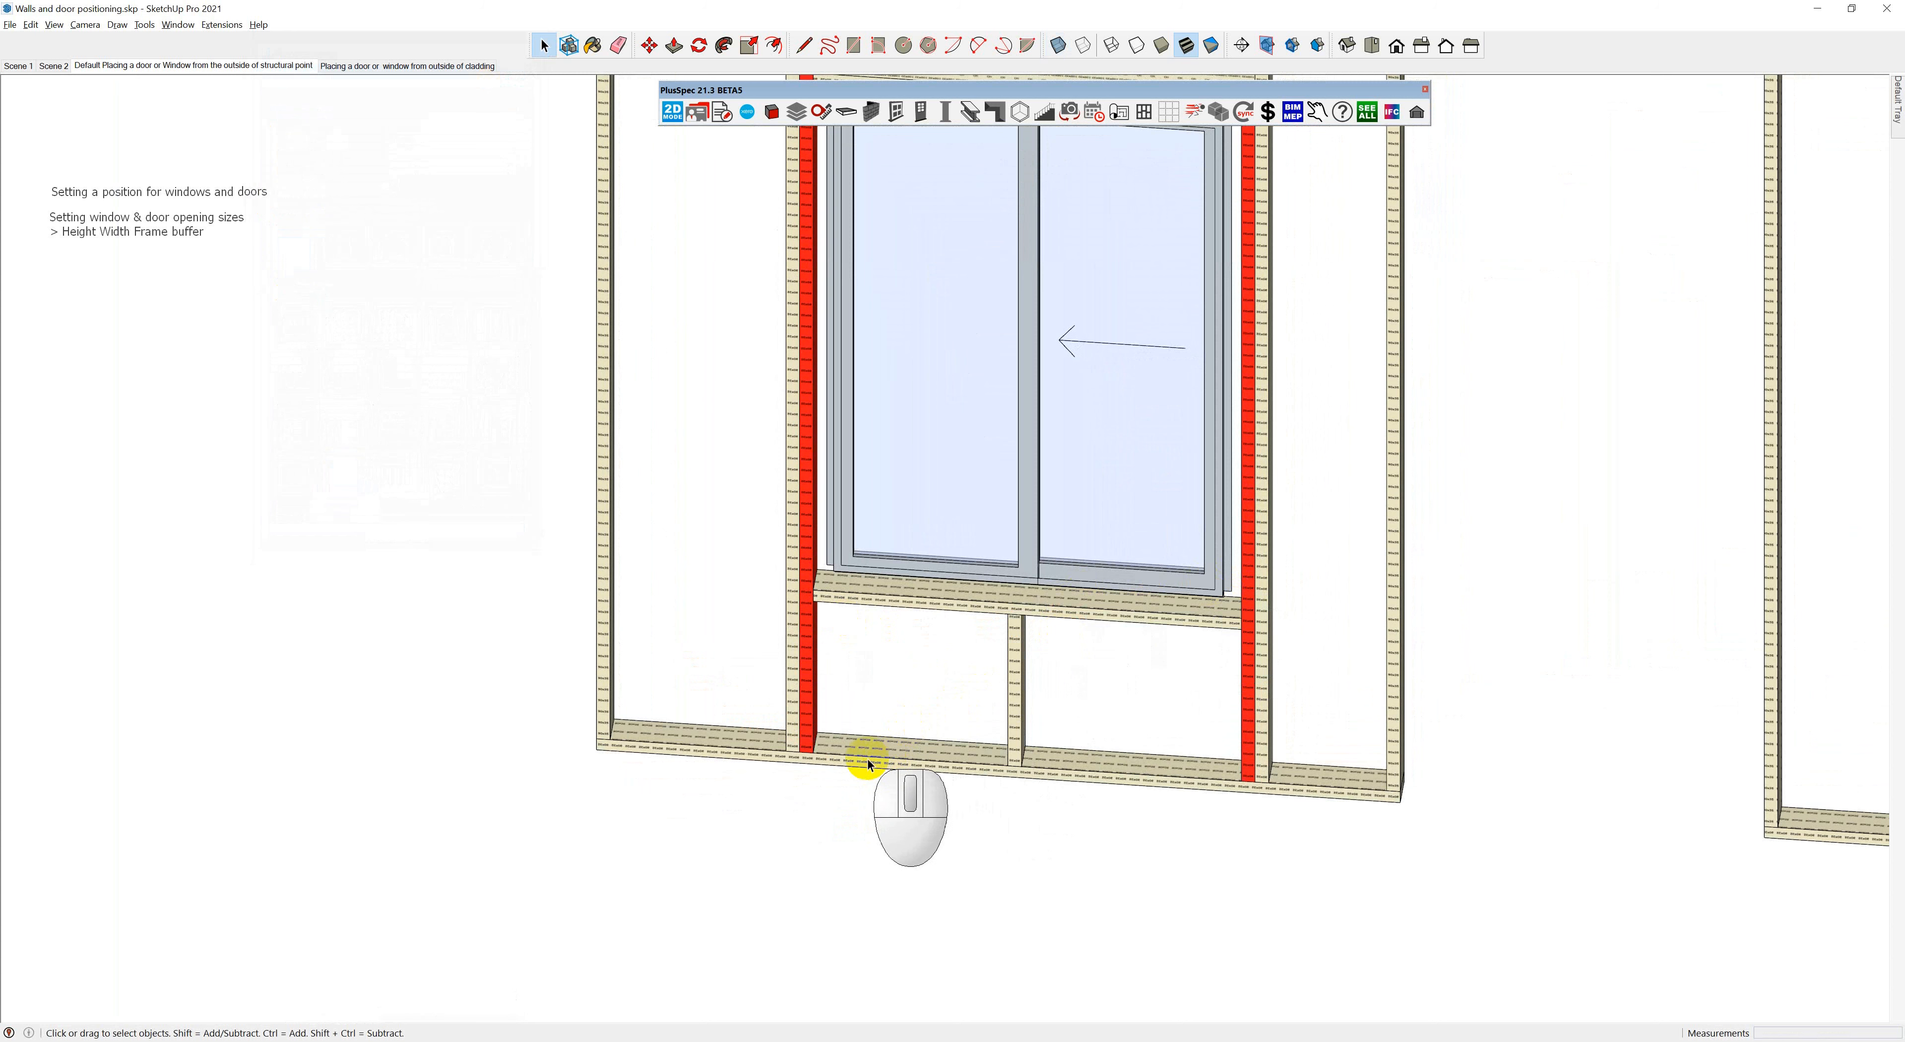
{"action": "key", "text": "d"}
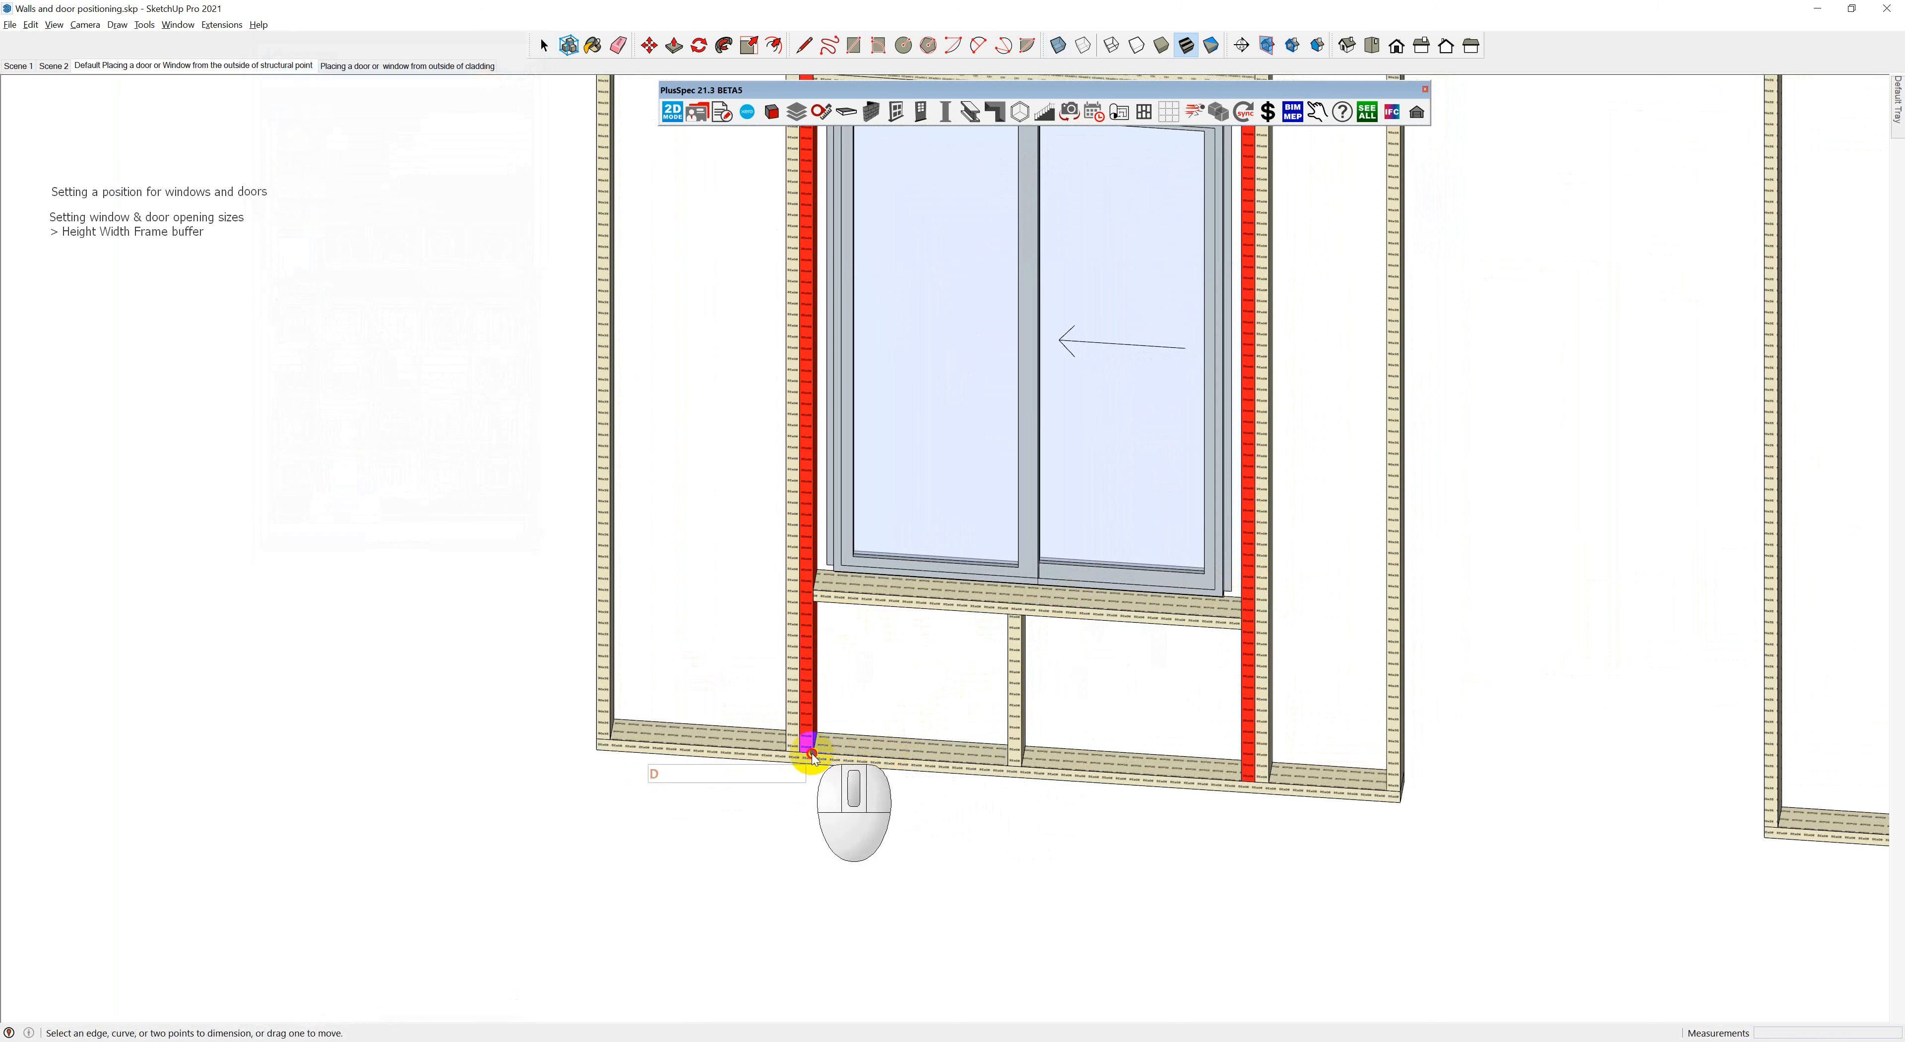
{"action": "left_click", "coordinate": [813, 751]}
{"action": "left_click", "coordinate": [1245, 781]}
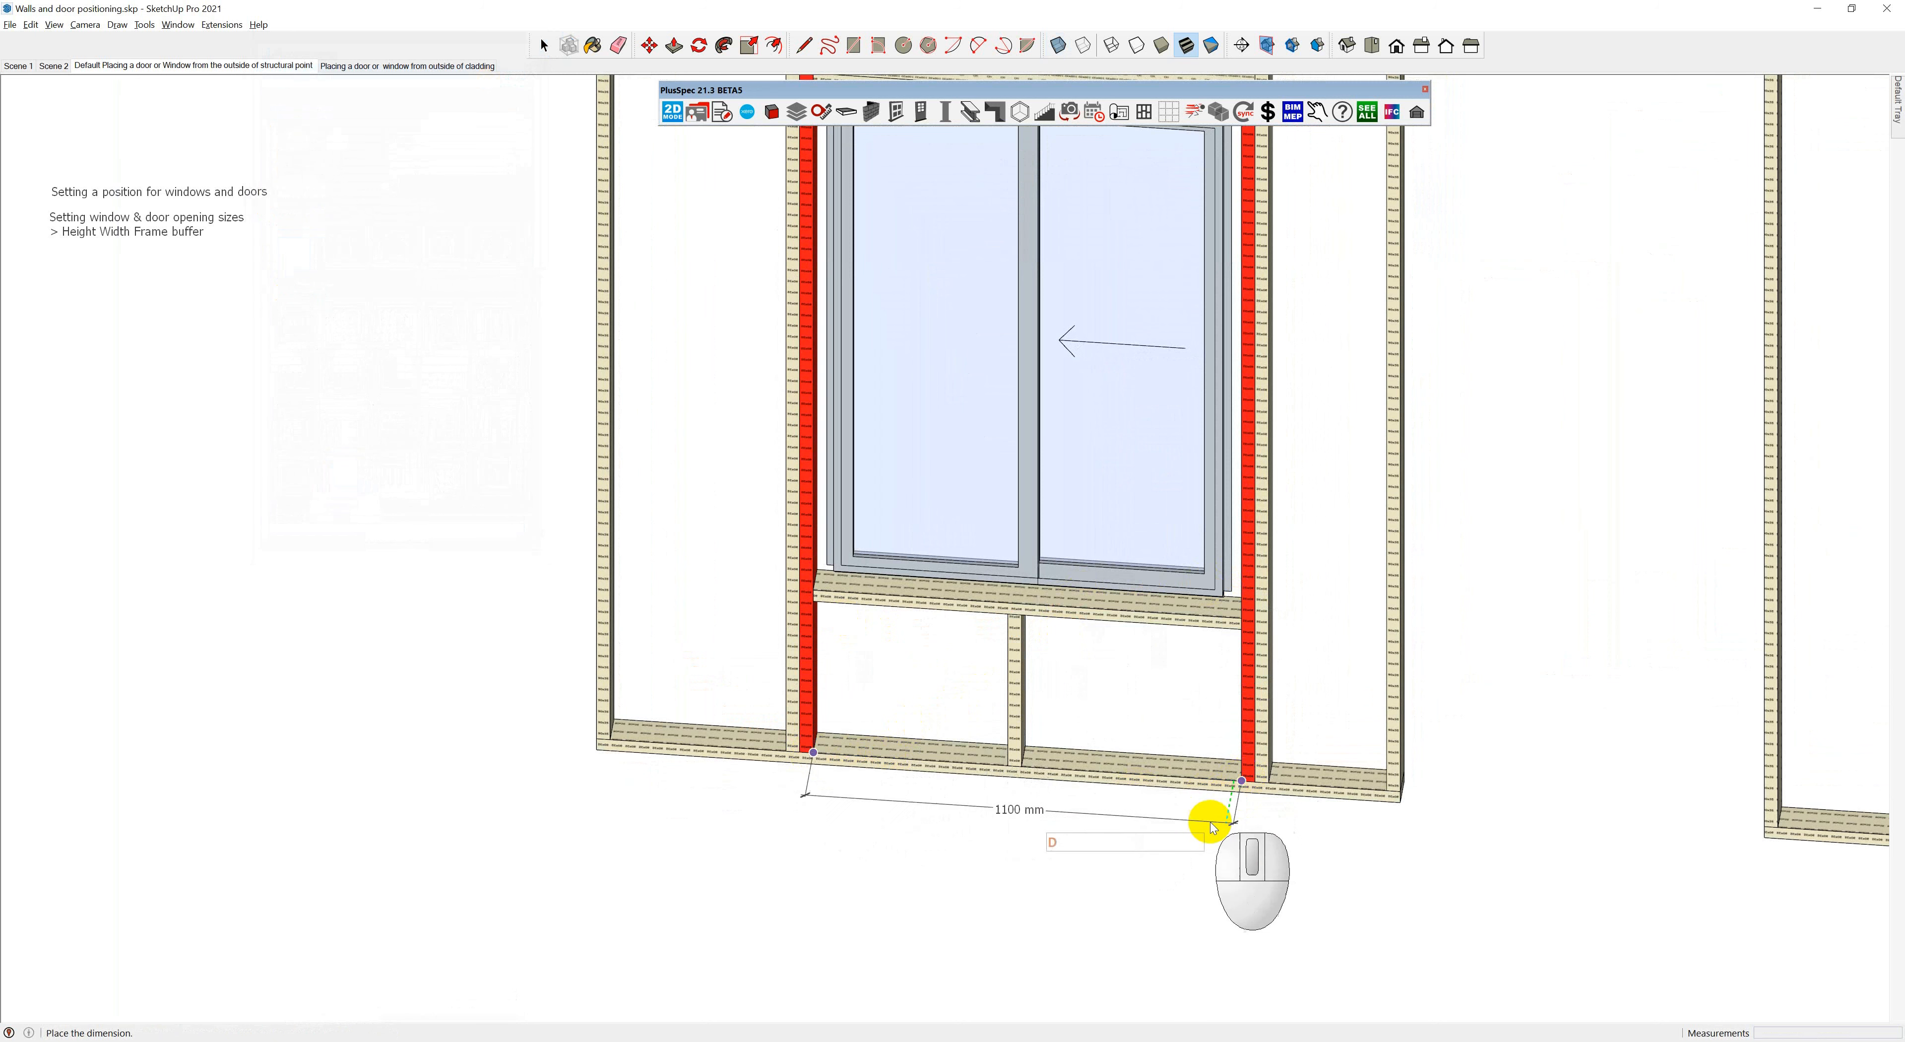
{"action": "left_click", "coordinate": [1154, 873]}
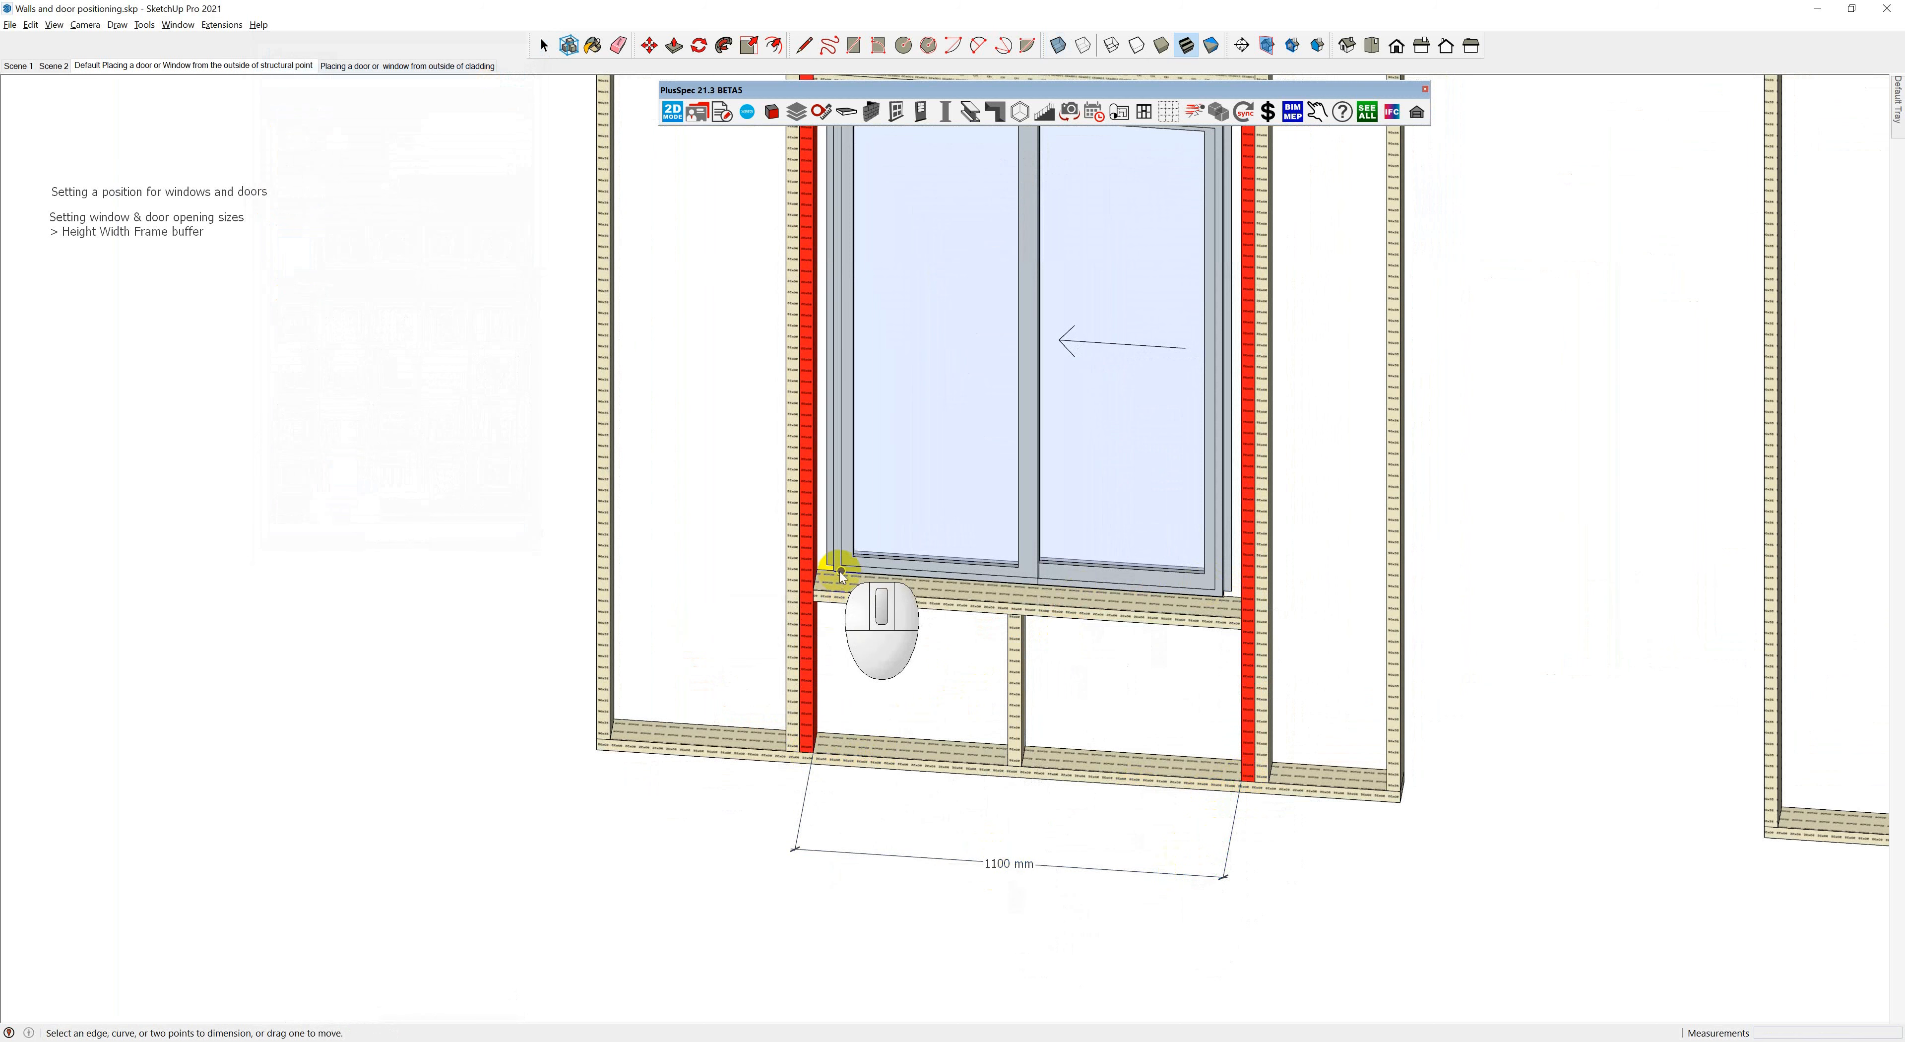
{"action": "scroll", "coordinate": [1101, 663], "scroll_direction": "down", "scroll_amount": 5}
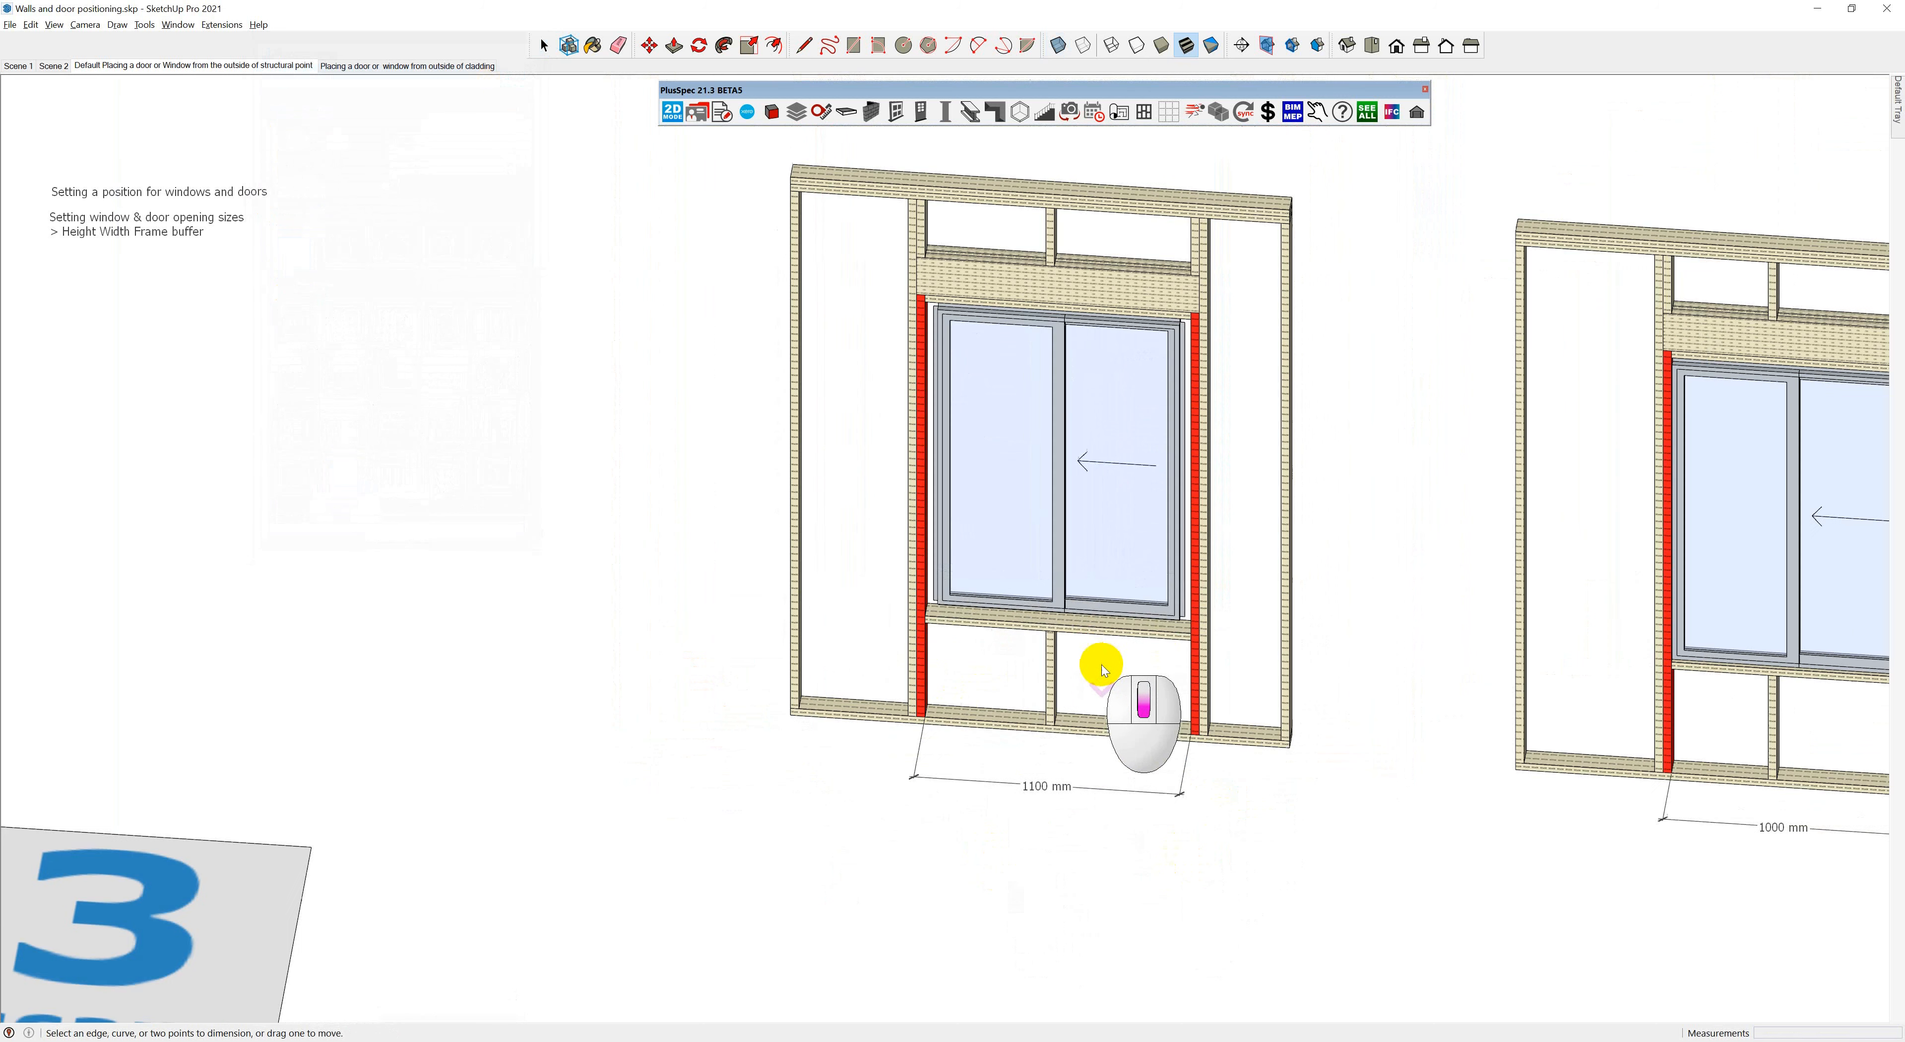
Examine the clearance between the sliding window's frame and the red studs and lintel in the first stud wall
{"action": "middle_click_drag", "start_coordinate": [1097, 668], "coordinate": [906, 724]}
{"action": "scroll", "coordinate": [906, 724], "scroll_direction": "down", "scroll_amount": 4}
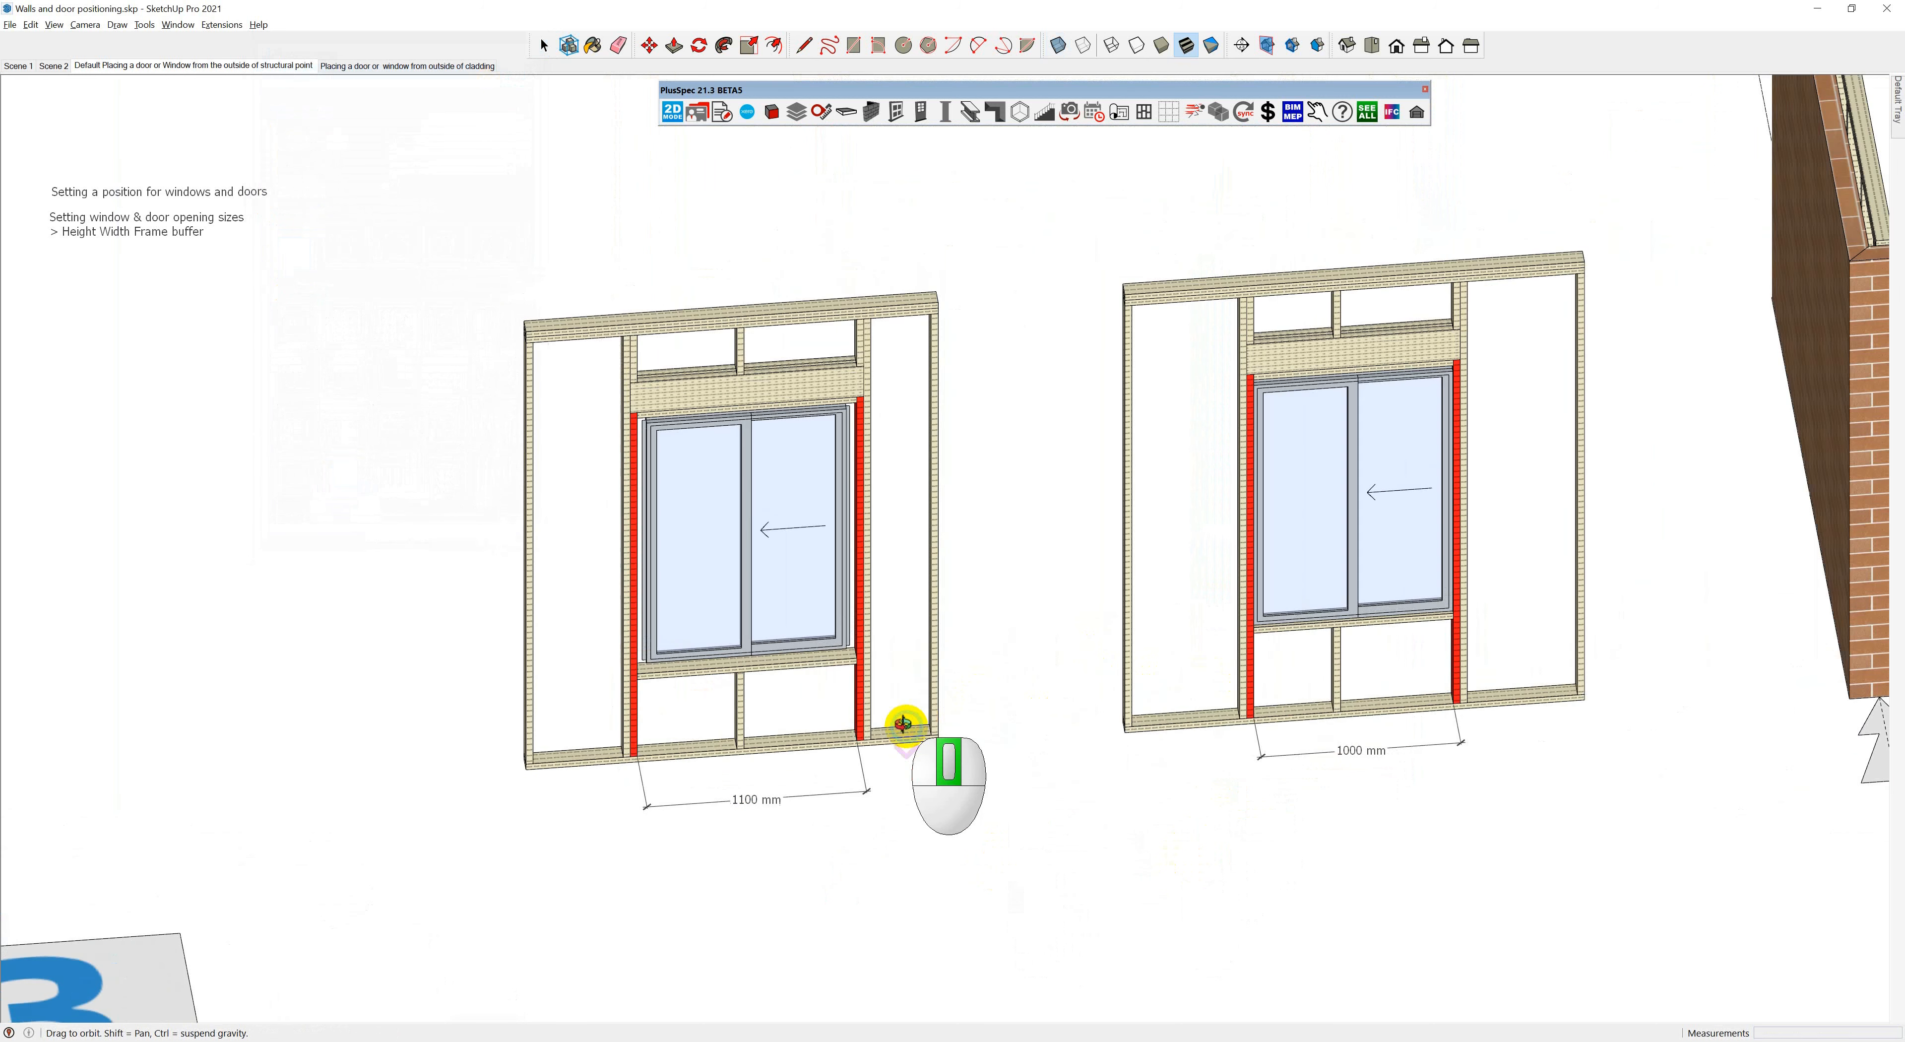
{"action": "scroll", "coordinate": [743, 514], "scroll_direction": "up", "scroll_amount": 5}
{"action": "scroll", "coordinate": [732, 501], "scroll_direction": "up", "scroll_amount": 3}
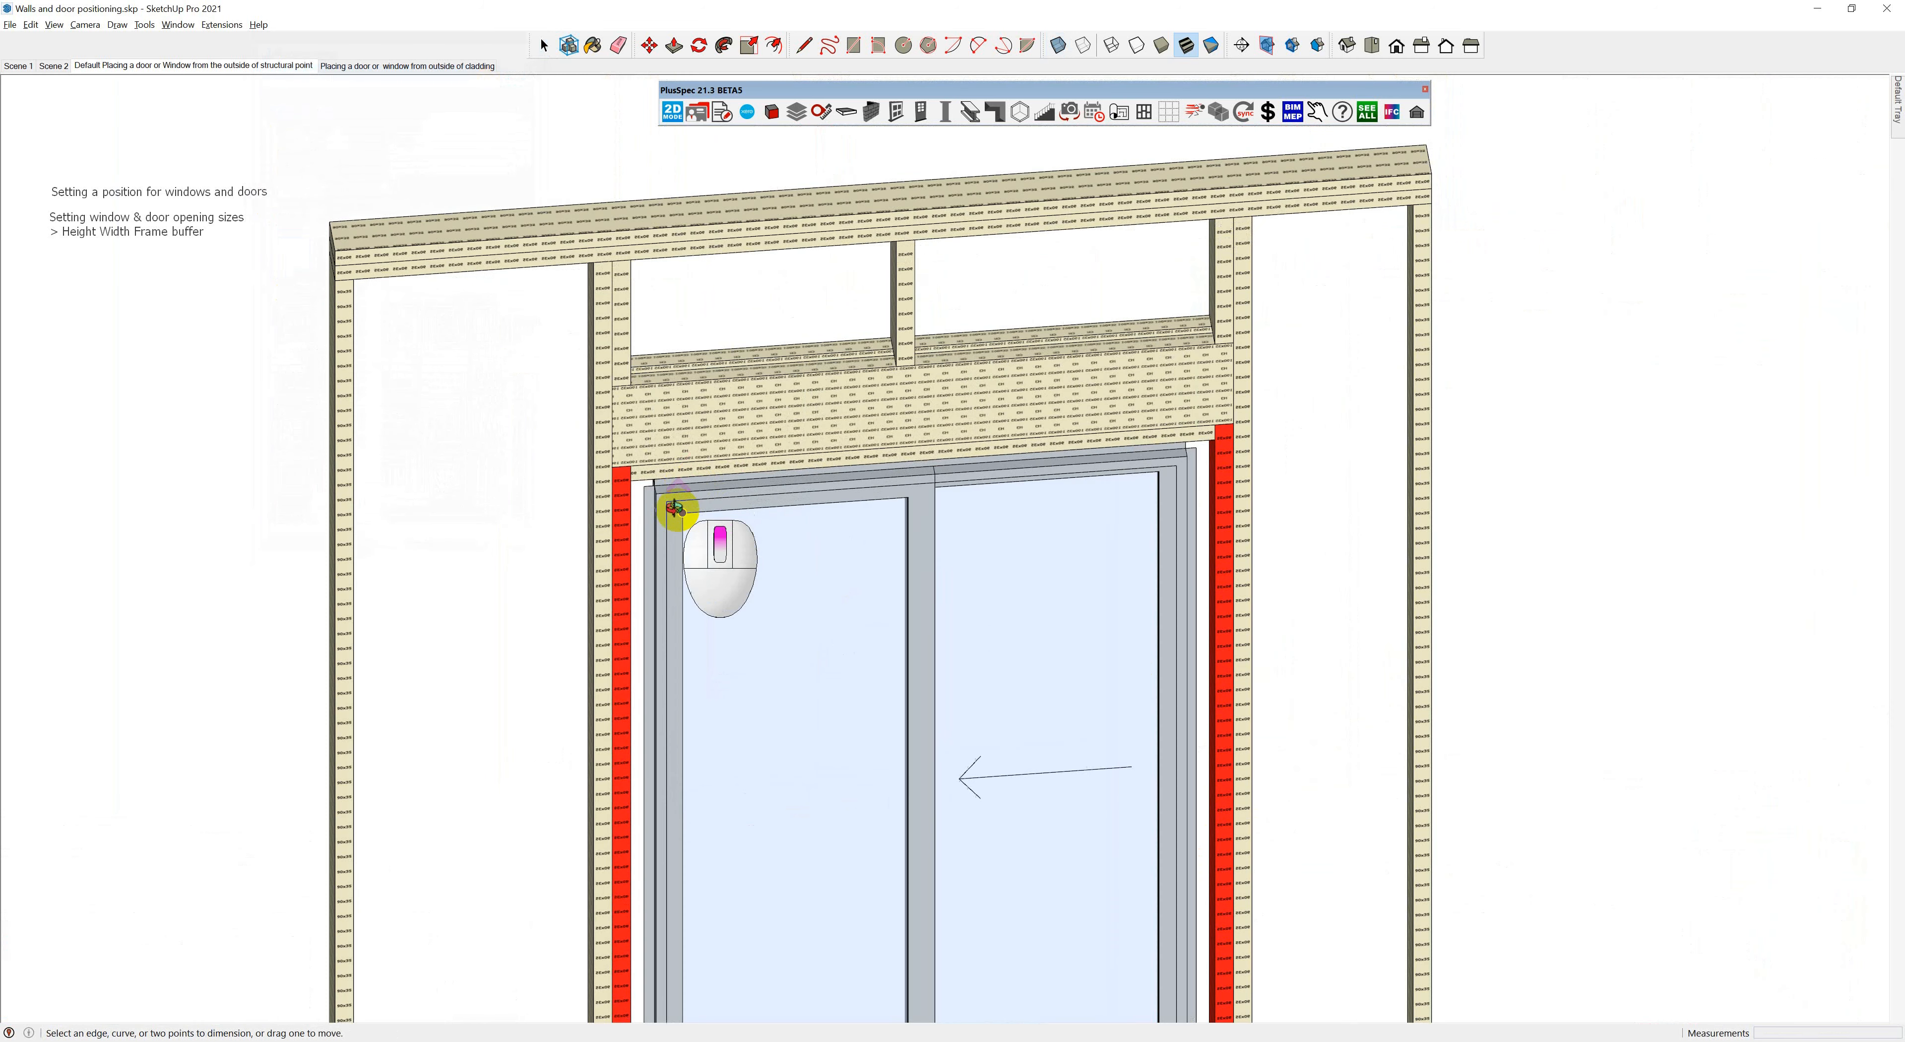
{"action": "scroll", "coordinate": [668, 447], "scroll_direction": "up", "scroll_amount": 2}
{"action": "scroll", "coordinate": [689, 297], "scroll_direction": "up", "scroll_amount": 1}
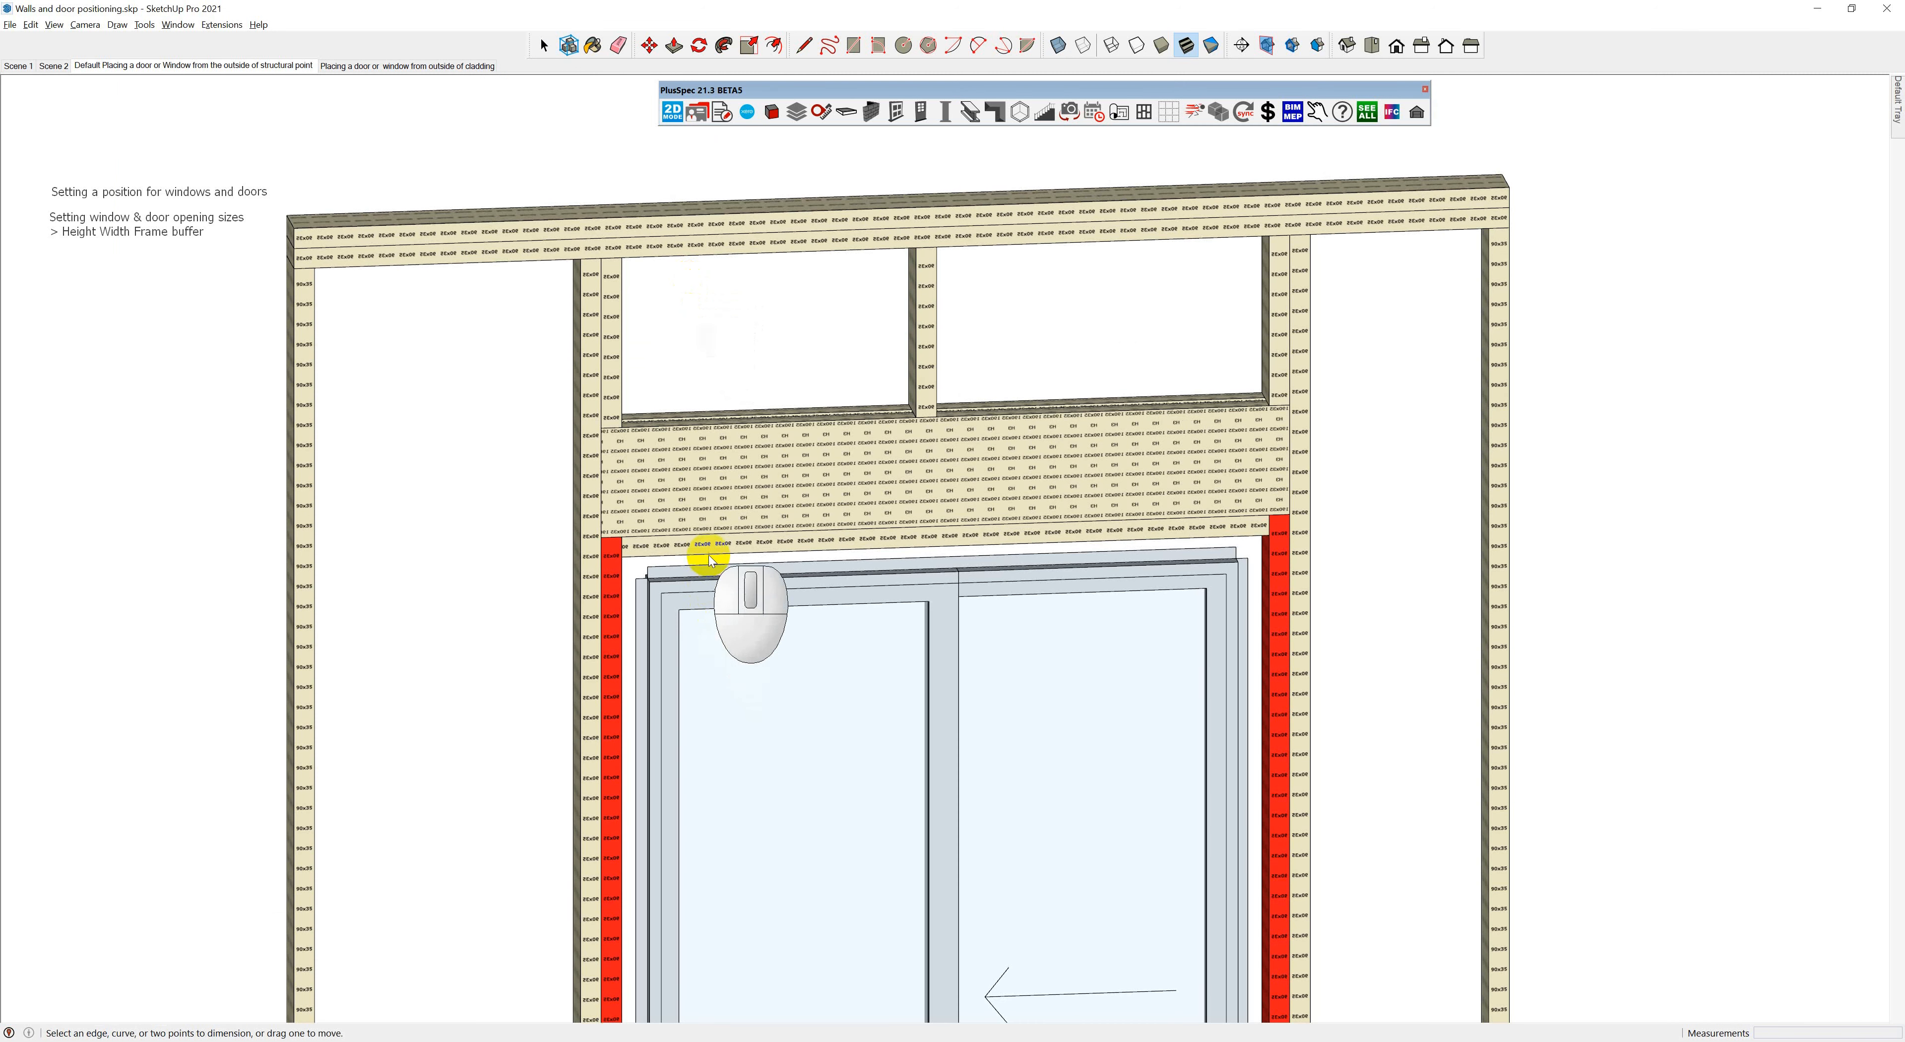
{"action": "scroll", "coordinate": [702, 574], "scroll_direction": "down", "scroll_amount": 5}
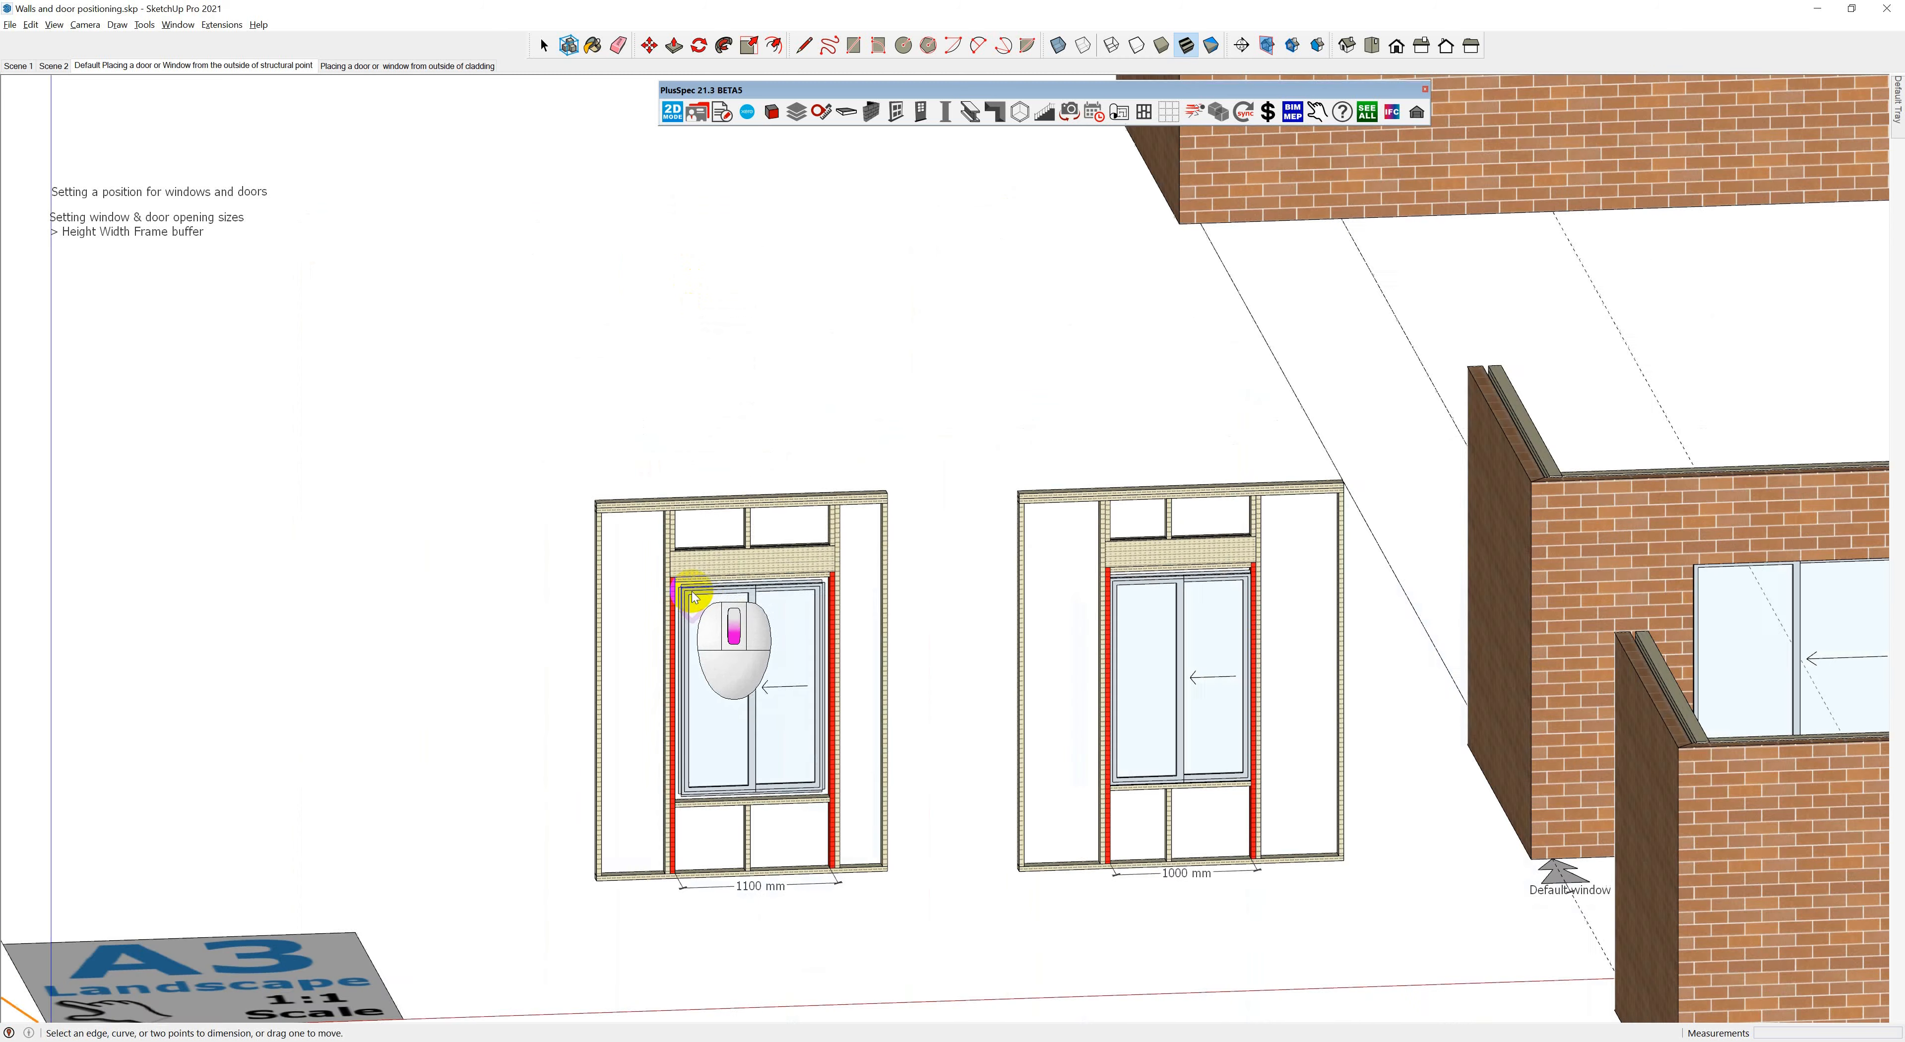
Examine the fit of the sliding window against the red studs and lintel in the second stud wall, from both sides
{"action": "scroll", "coordinate": [687, 589], "scroll_direction": "down", "scroll_amount": 3}
{"action": "middle_click_drag", "start_coordinate": [688, 588], "coordinate": [693, 638]}
{"action": "scroll", "coordinate": [693, 638], "scroll_direction": "down", "scroll_amount": 1}
{"action": "middle_click_drag", "start_coordinate": [867, 679], "coordinate": [765, 669], "text": "shift"}
{"action": "scroll", "coordinate": [869, 594], "scroll_direction": "up", "scroll_amount": 4}
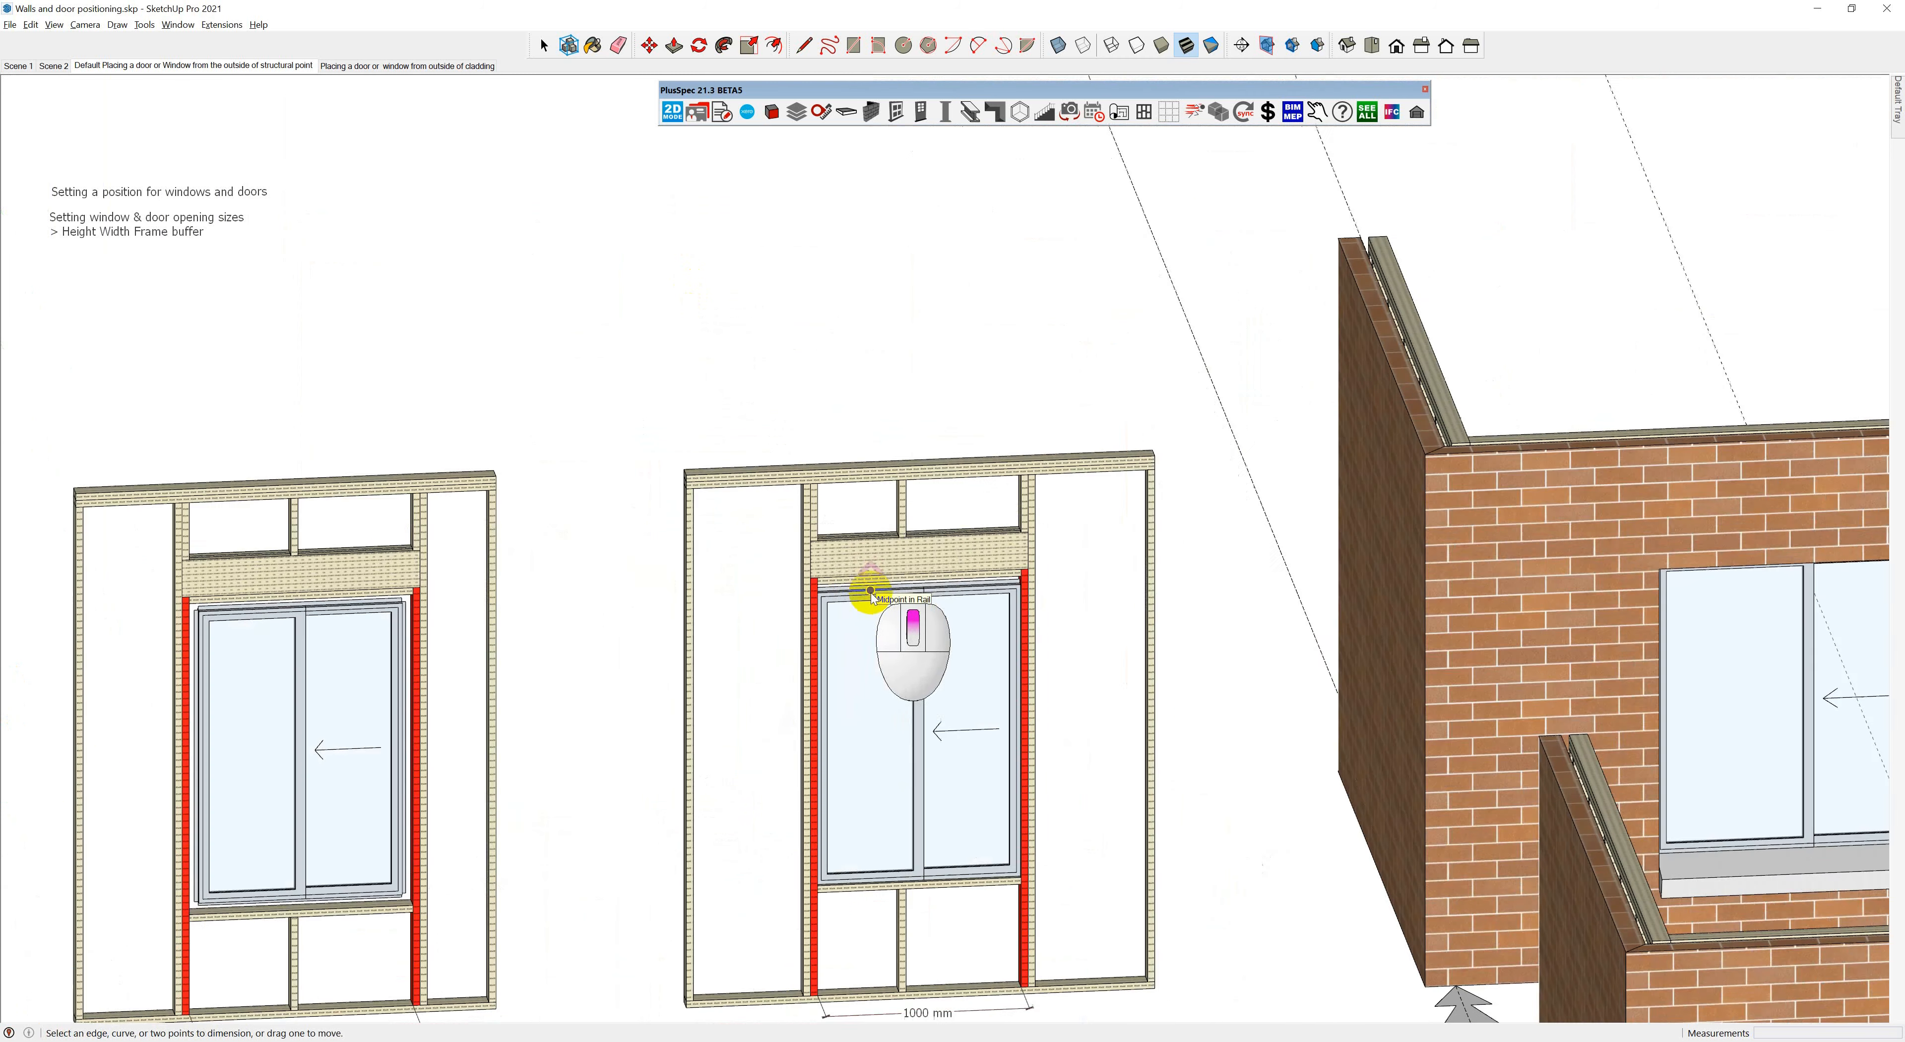
{"action": "scroll", "coordinate": [869, 594], "scroll_direction": "up", "scroll_amount": 2}
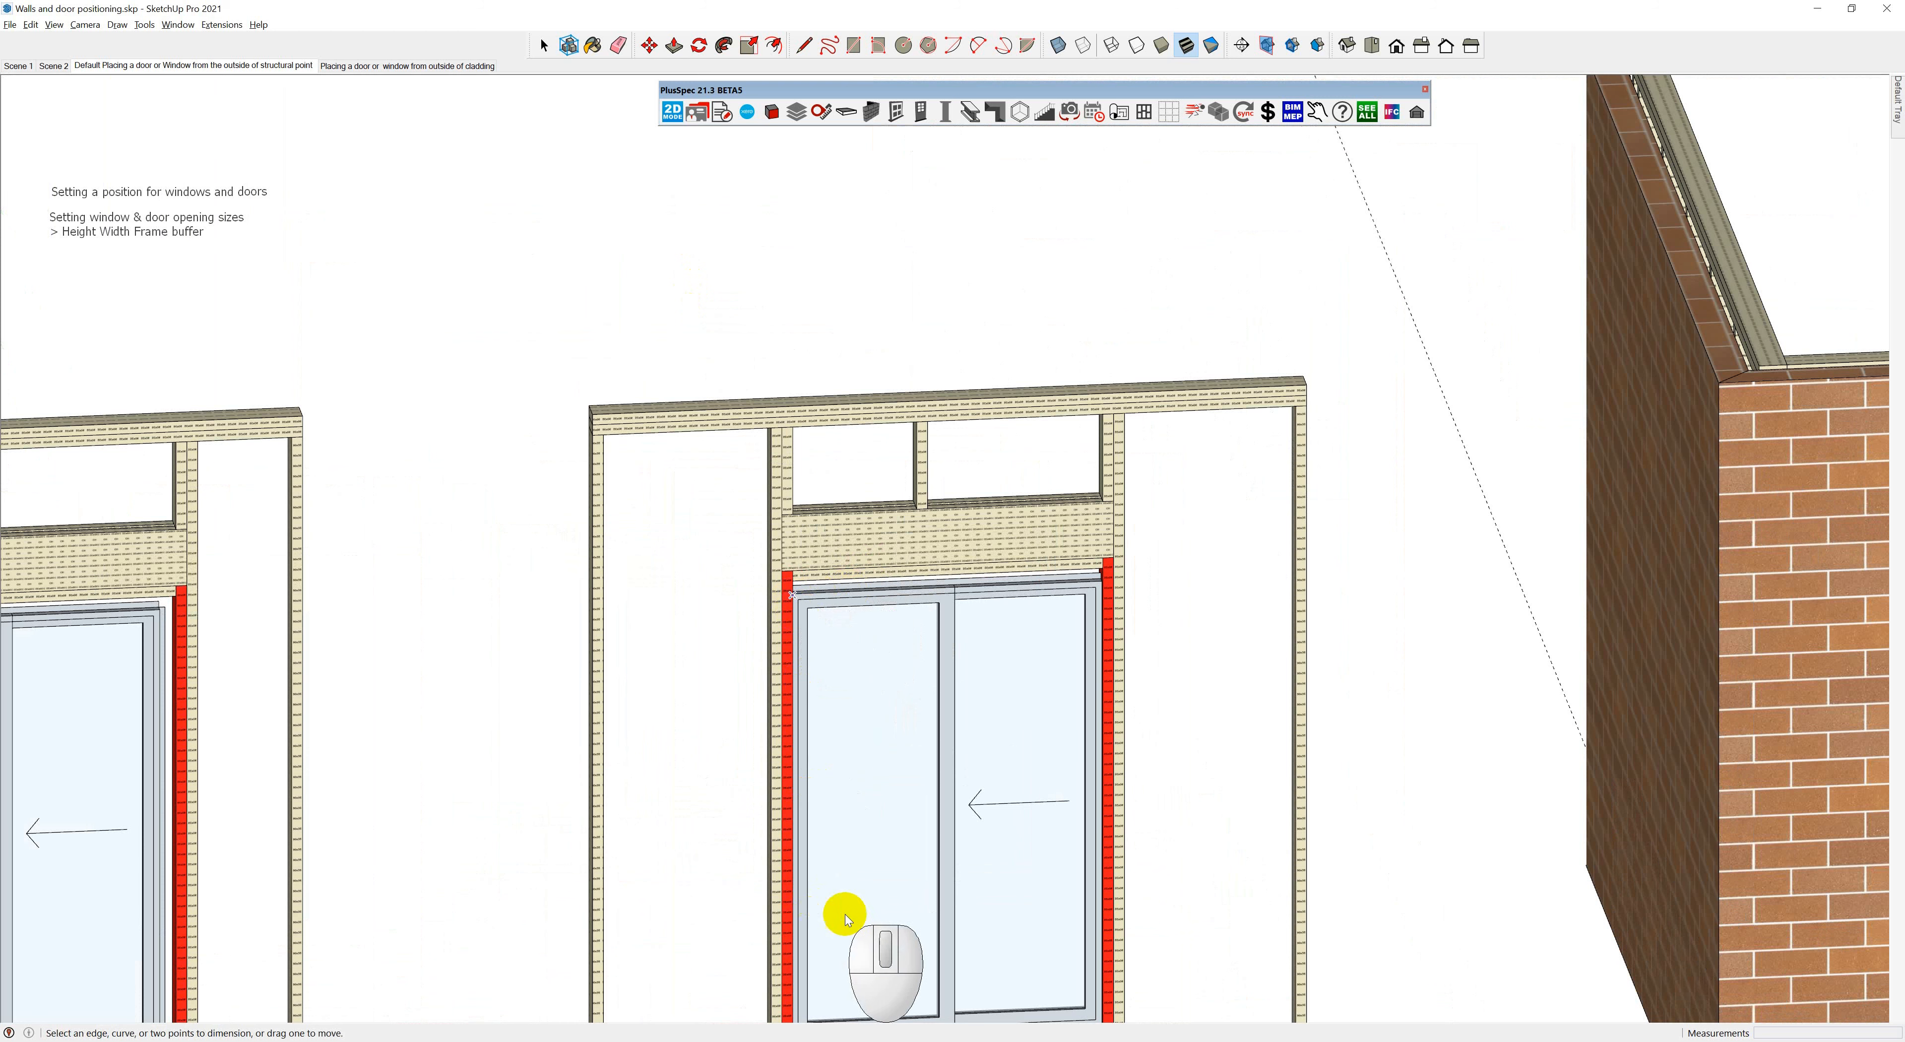
{"action": "scroll", "coordinate": [1101, 584], "scroll_direction": "up", "scroll_amount": 5}
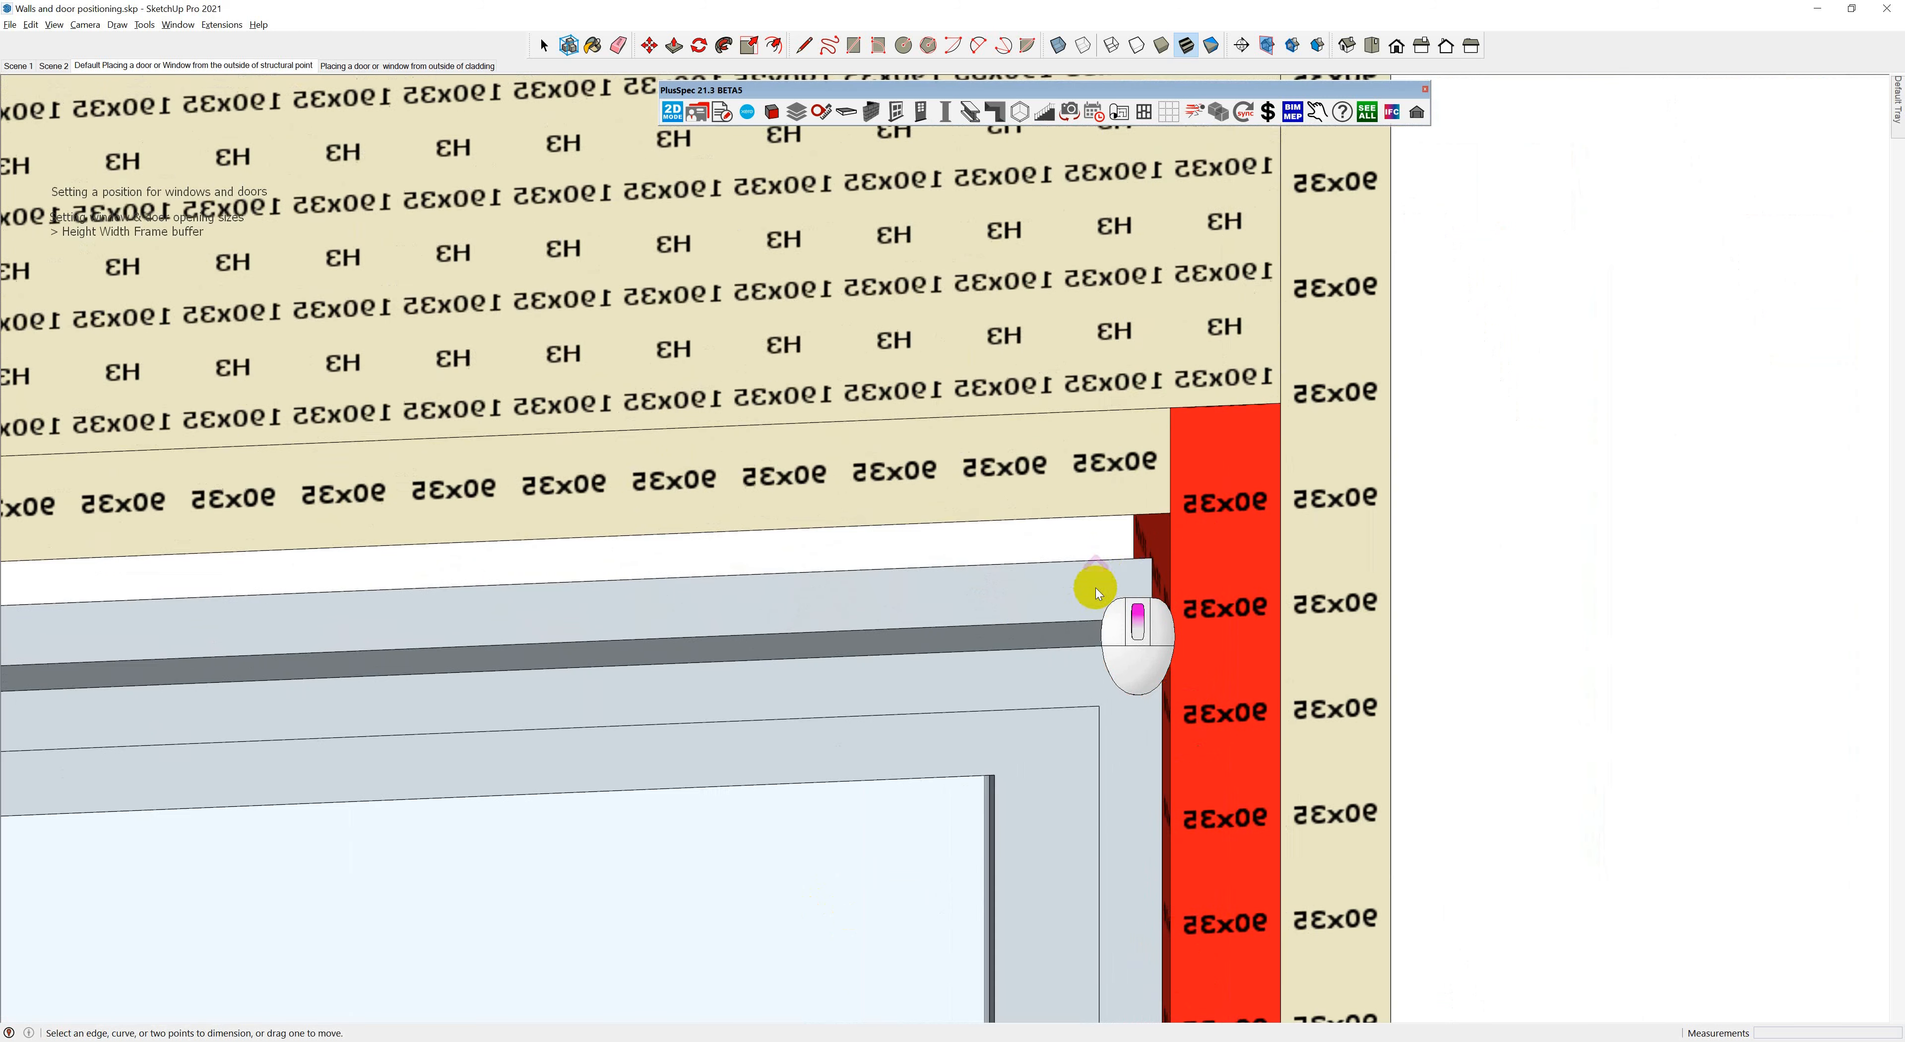
{"action": "middle_click_drag", "start_coordinate": [1097, 592], "coordinate": [1174, 565]}
{"action": "scroll", "coordinate": [1122, 566], "scroll_direction": "down", "scroll_amount": 3}
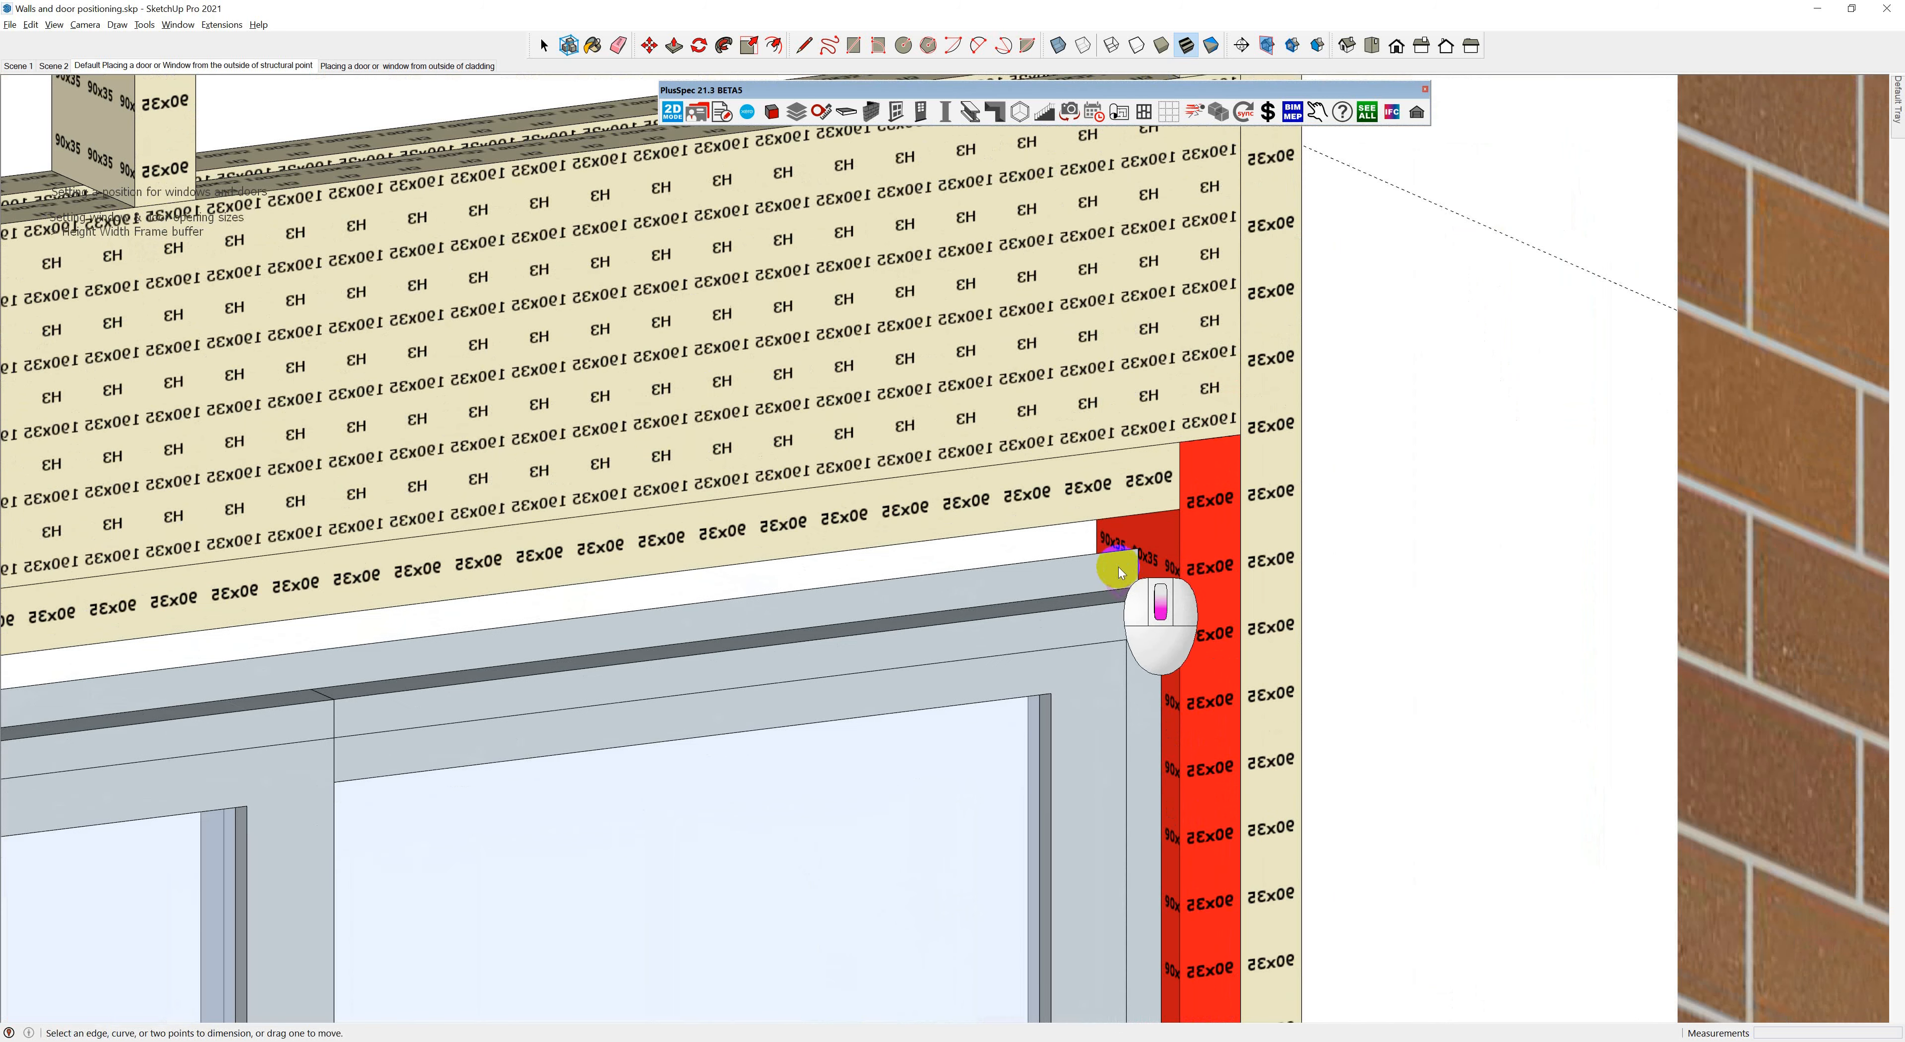
{"action": "scroll", "coordinate": [1114, 577], "scroll_direction": "down", "scroll_amount": 4}
{"action": "middle_click_drag", "start_coordinate": [1105, 552], "coordinate": [927, 549]}
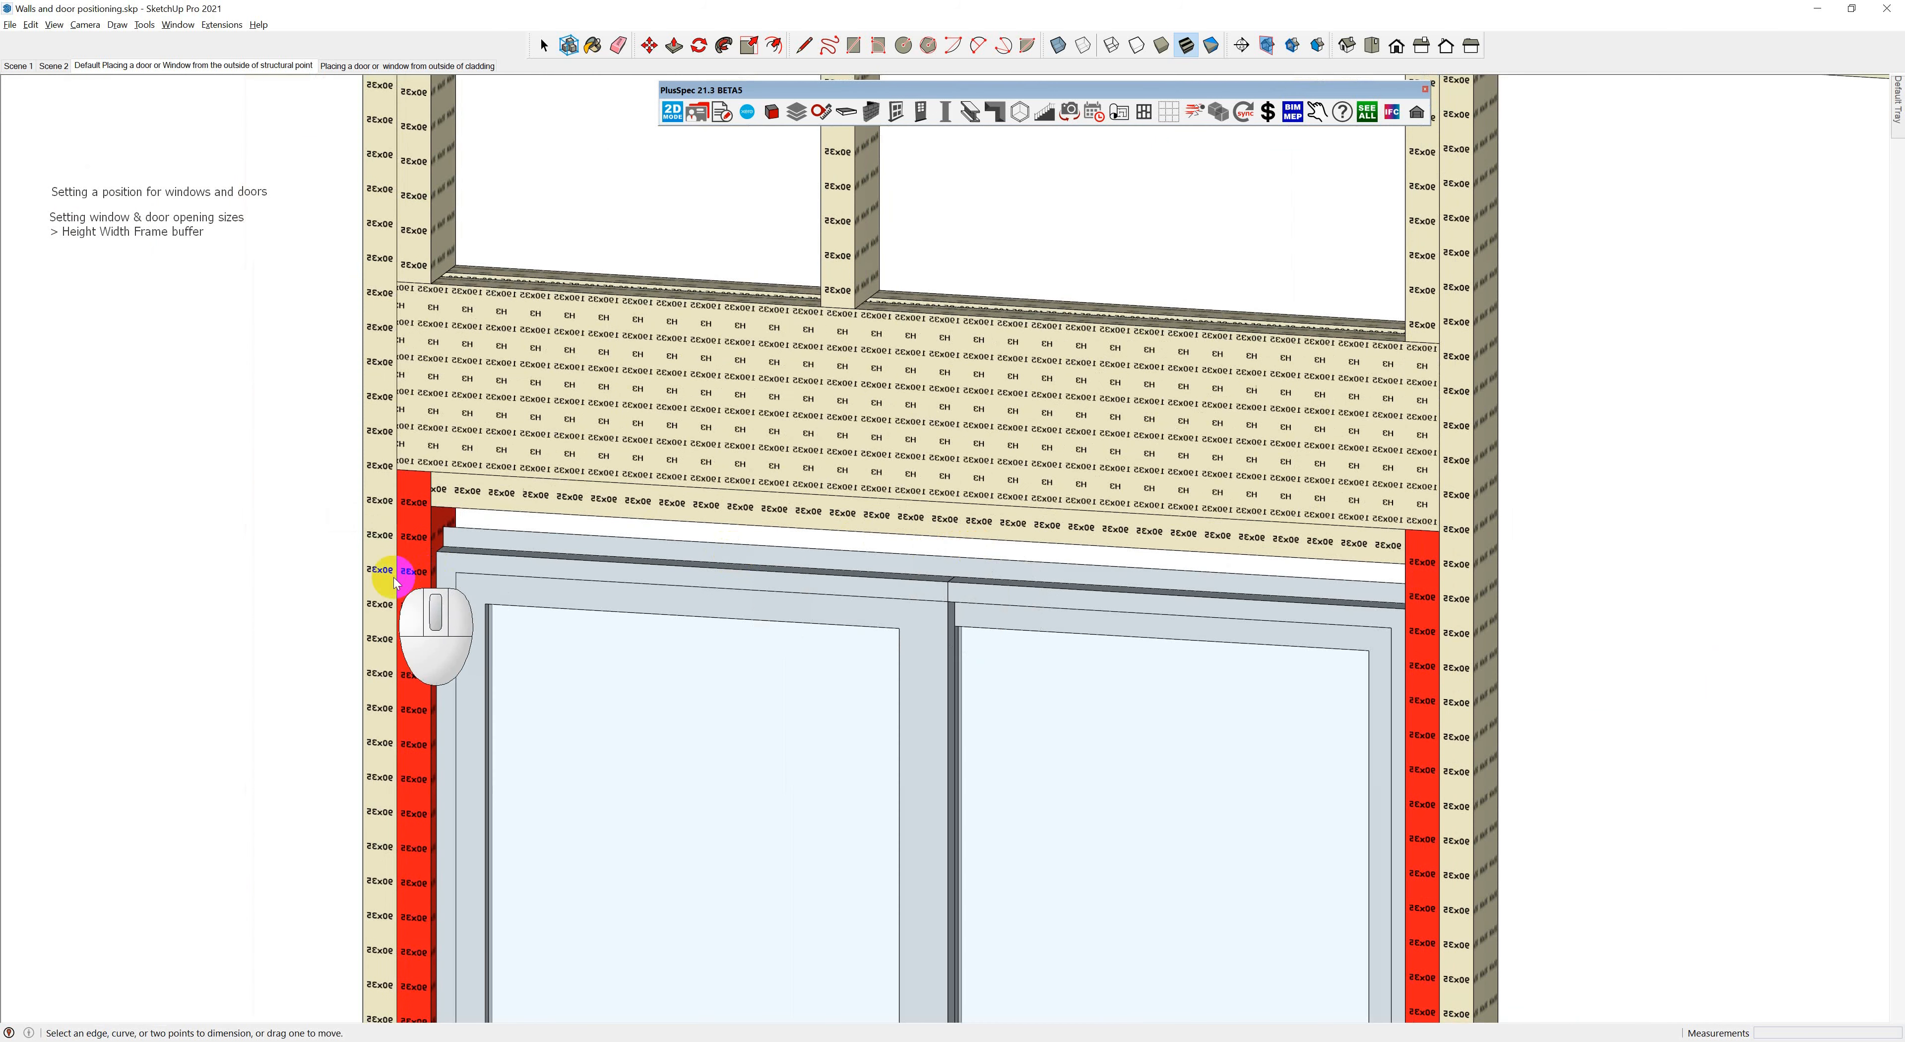
{"action": "scroll", "coordinate": [409, 570], "scroll_direction": "up", "scroll_amount": 3}
Open the second wall's nested groups to inspect the window frame in isolation, and exit back to the whole model
{"action": "key", "text": "space"}
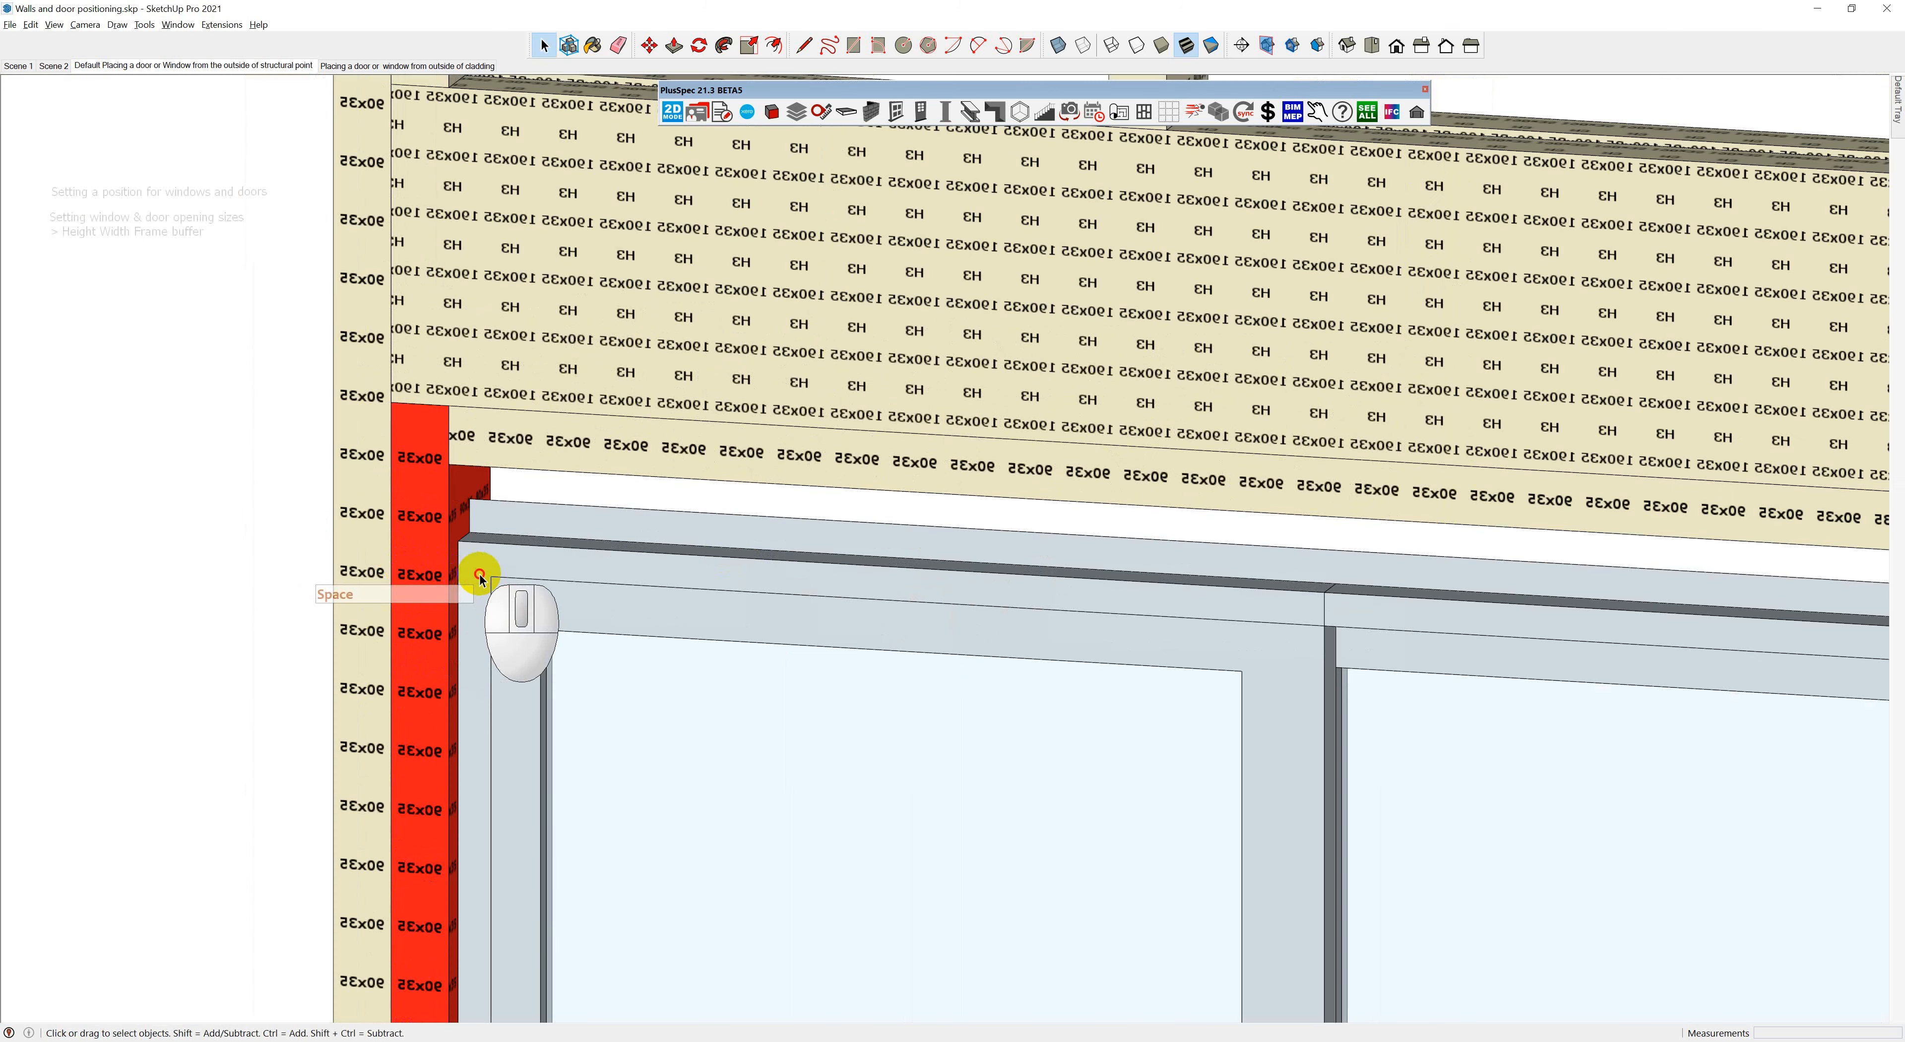
{"action": "double_click", "coordinate": [479, 576]}
{"action": "scroll", "coordinate": [479, 577], "scroll_direction": "down", "scroll_amount": 6}
{"action": "scroll", "coordinate": [538, 623], "scroll_direction": "down", "scroll_amount": 2}
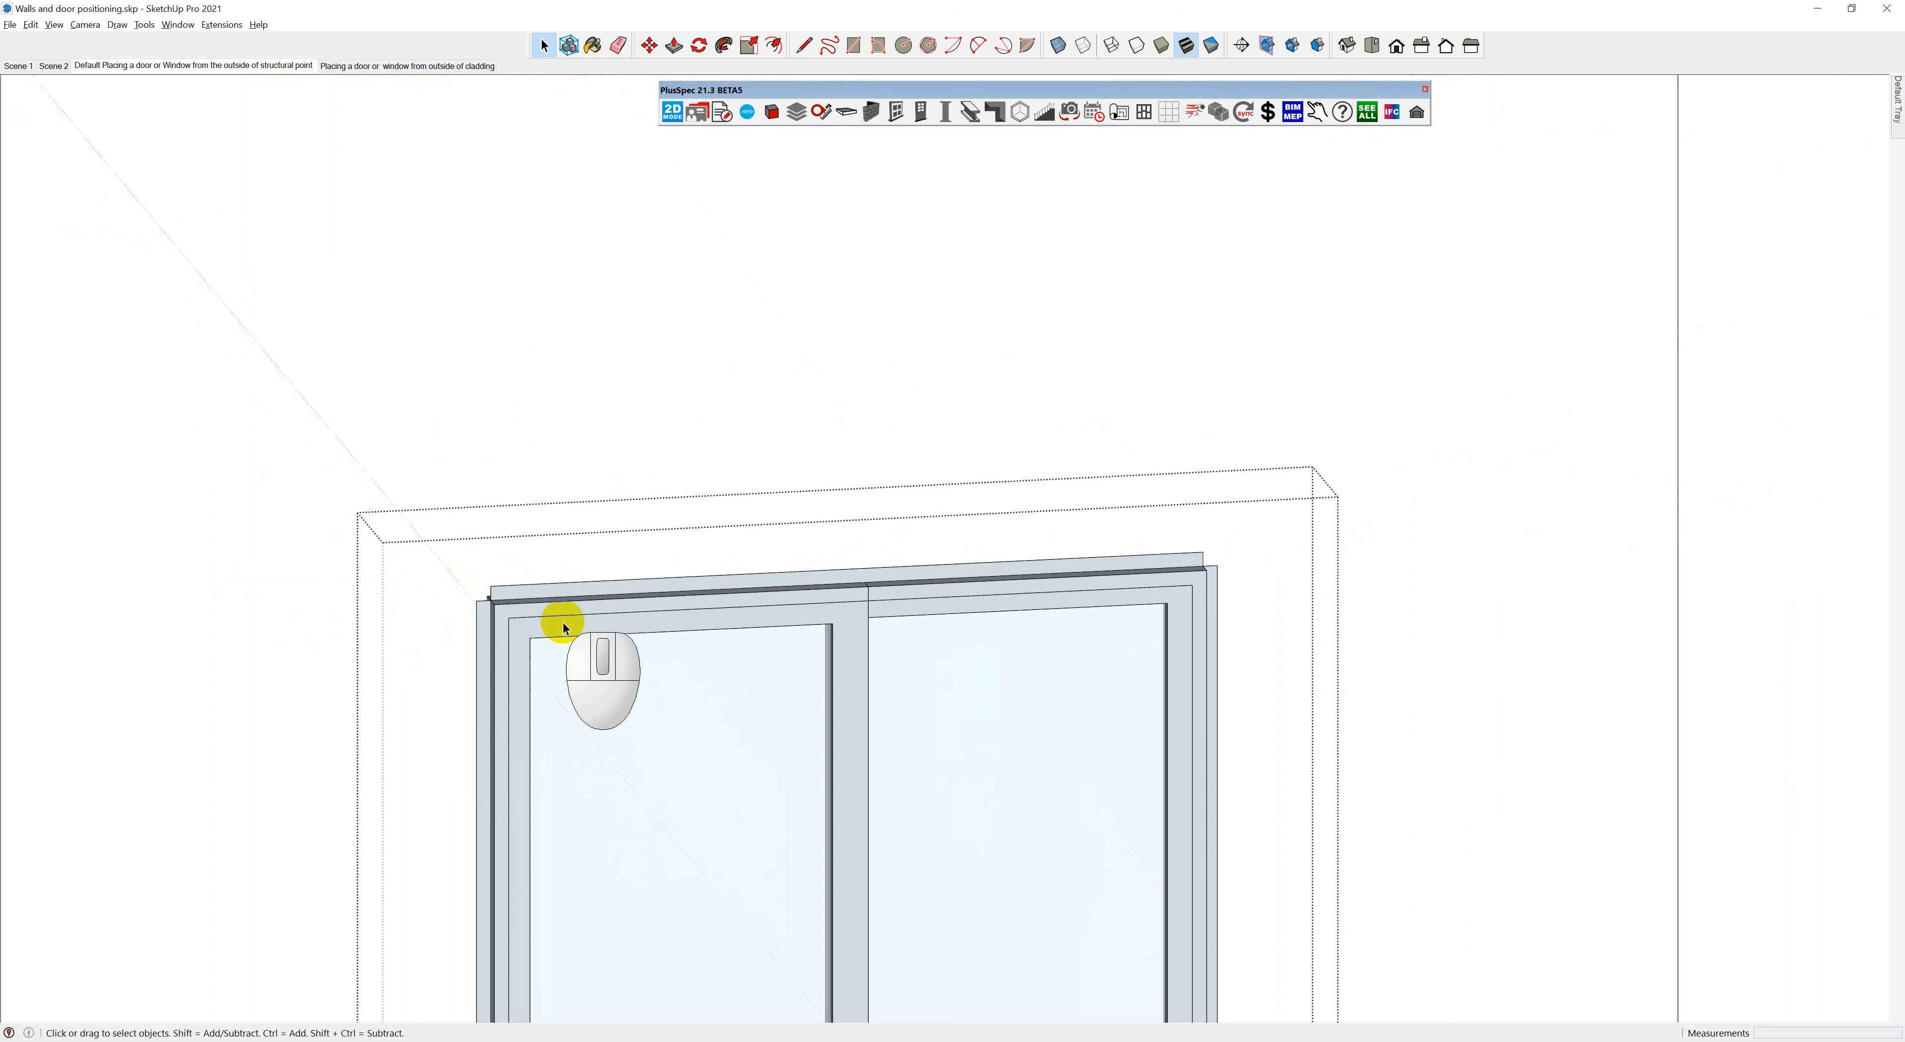
{"action": "middle_click_drag", "start_coordinate": [557, 625], "coordinate": [596, 682]}
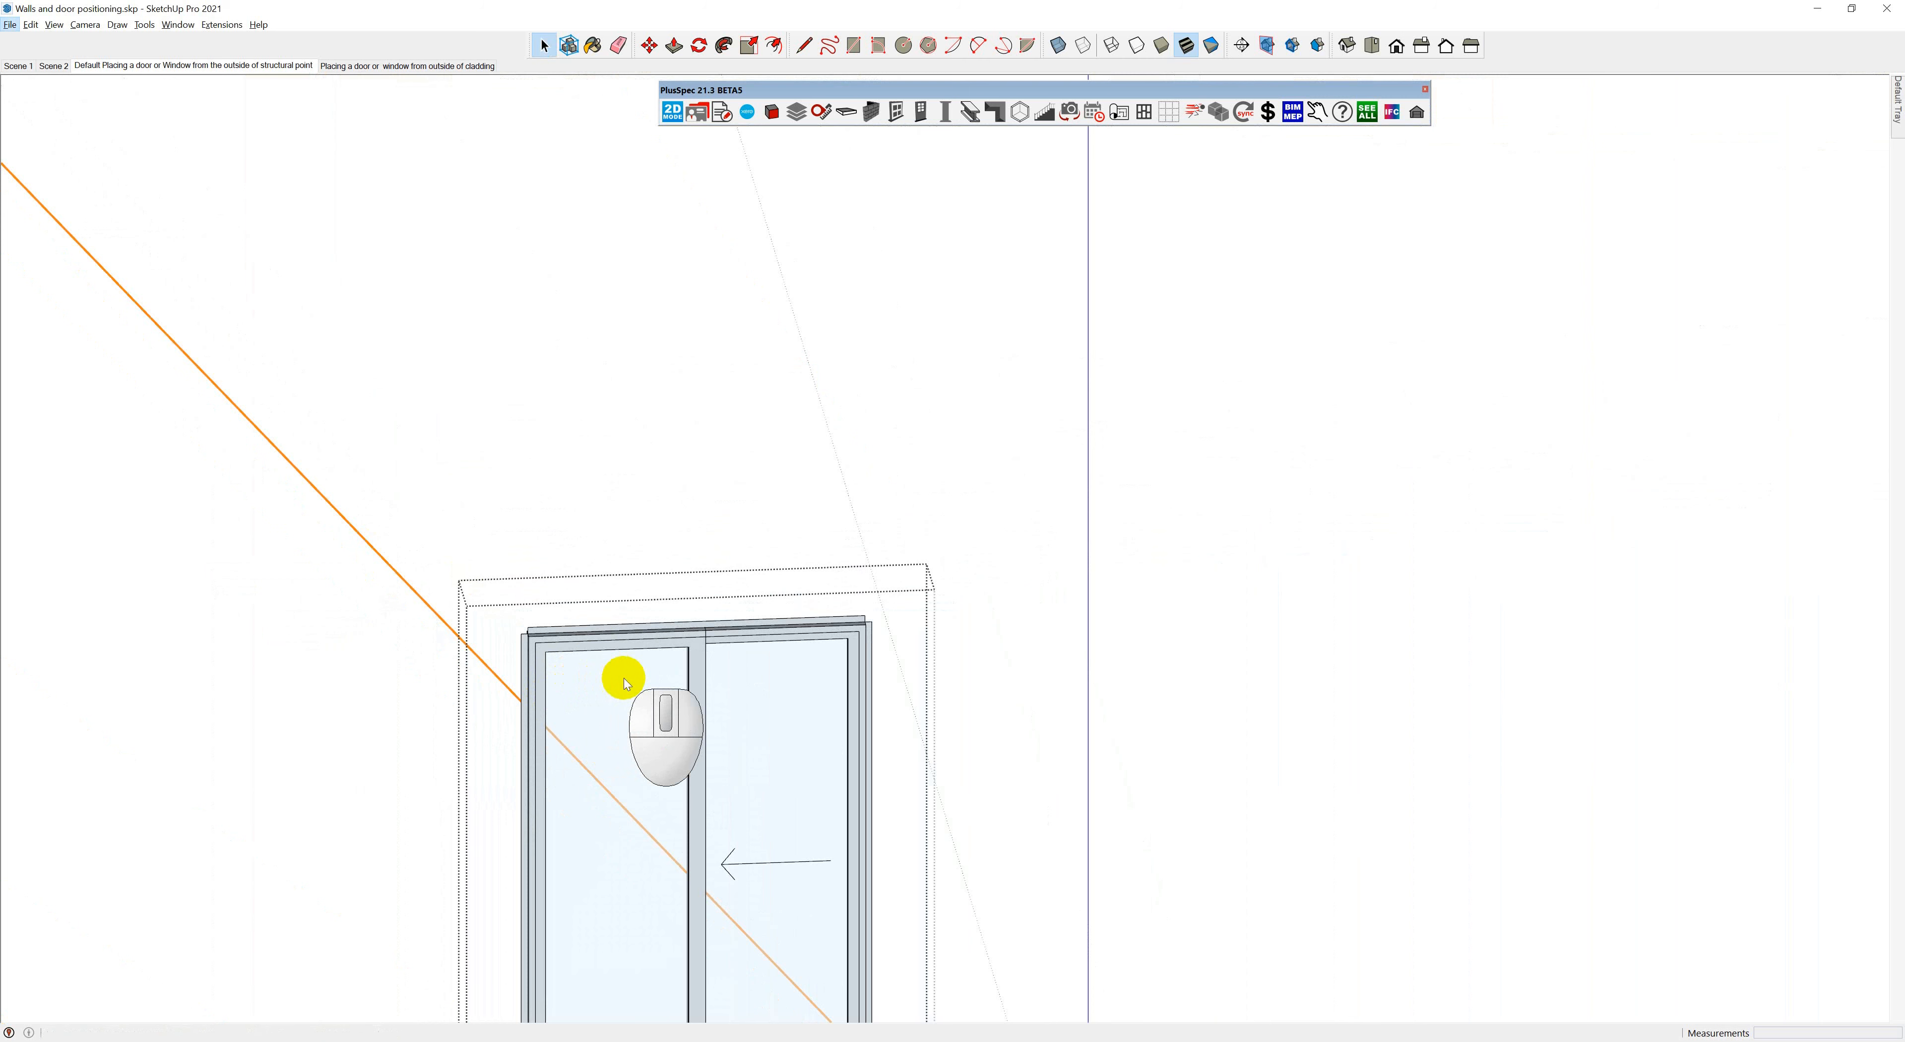
{"action": "scroll", "coordinate": [736, 652], "scroll_direction": "down", "scroll_amount": 1}
{"action": "left_click", "coordinate": [1097, 686]}
{"action": "key", "text": "space"}
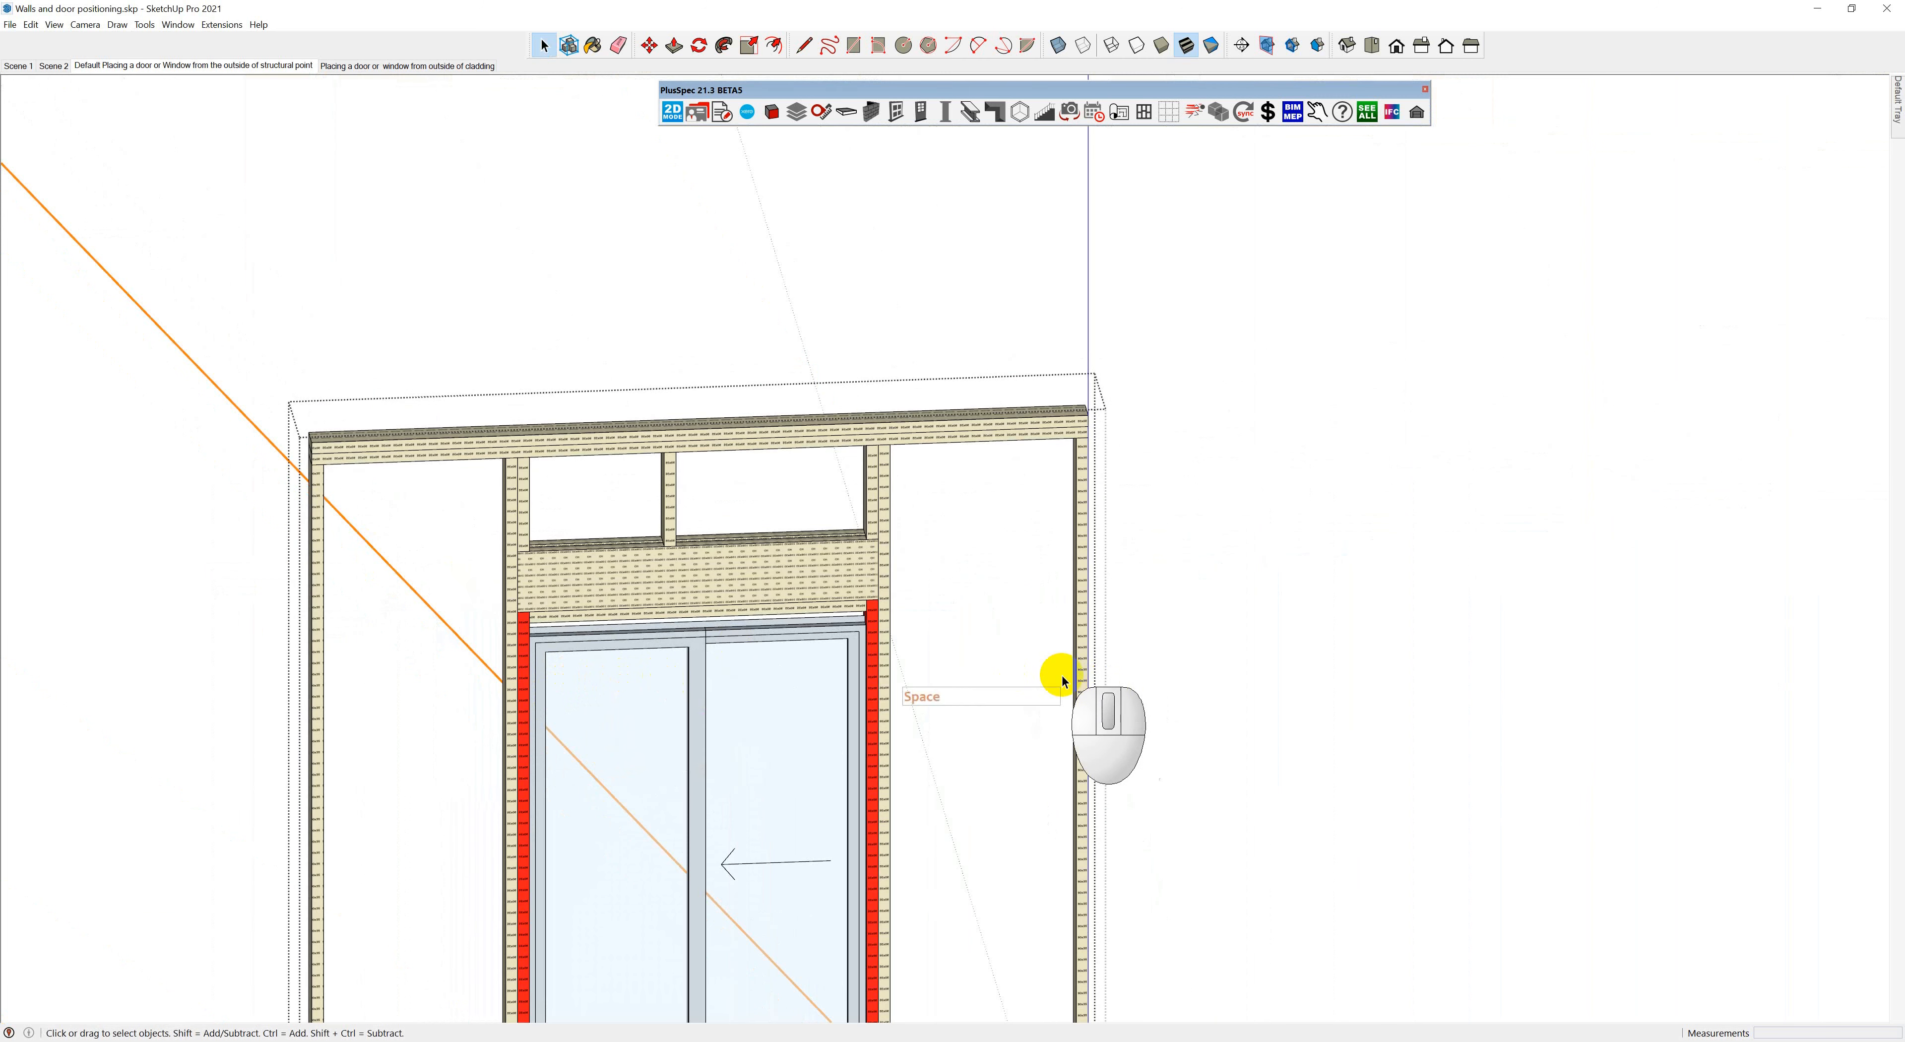
{"action": "scroll", "coordinate": [796, 688], "scroll_direction": "down", "scroll_amount": 3}
{"action": "scroll", "coordinate": [795, 699], "scroll_direction": "down", "scroll_amount": 3}
{"action": "middle_click_drag", "start_coordinate": [769, 713], "coordinate": [680, 624], "text": "shift"}
{"action": "scroll", "coordinate": [680, 624], "scroll_direction": "down", "scroll_amount": 2}
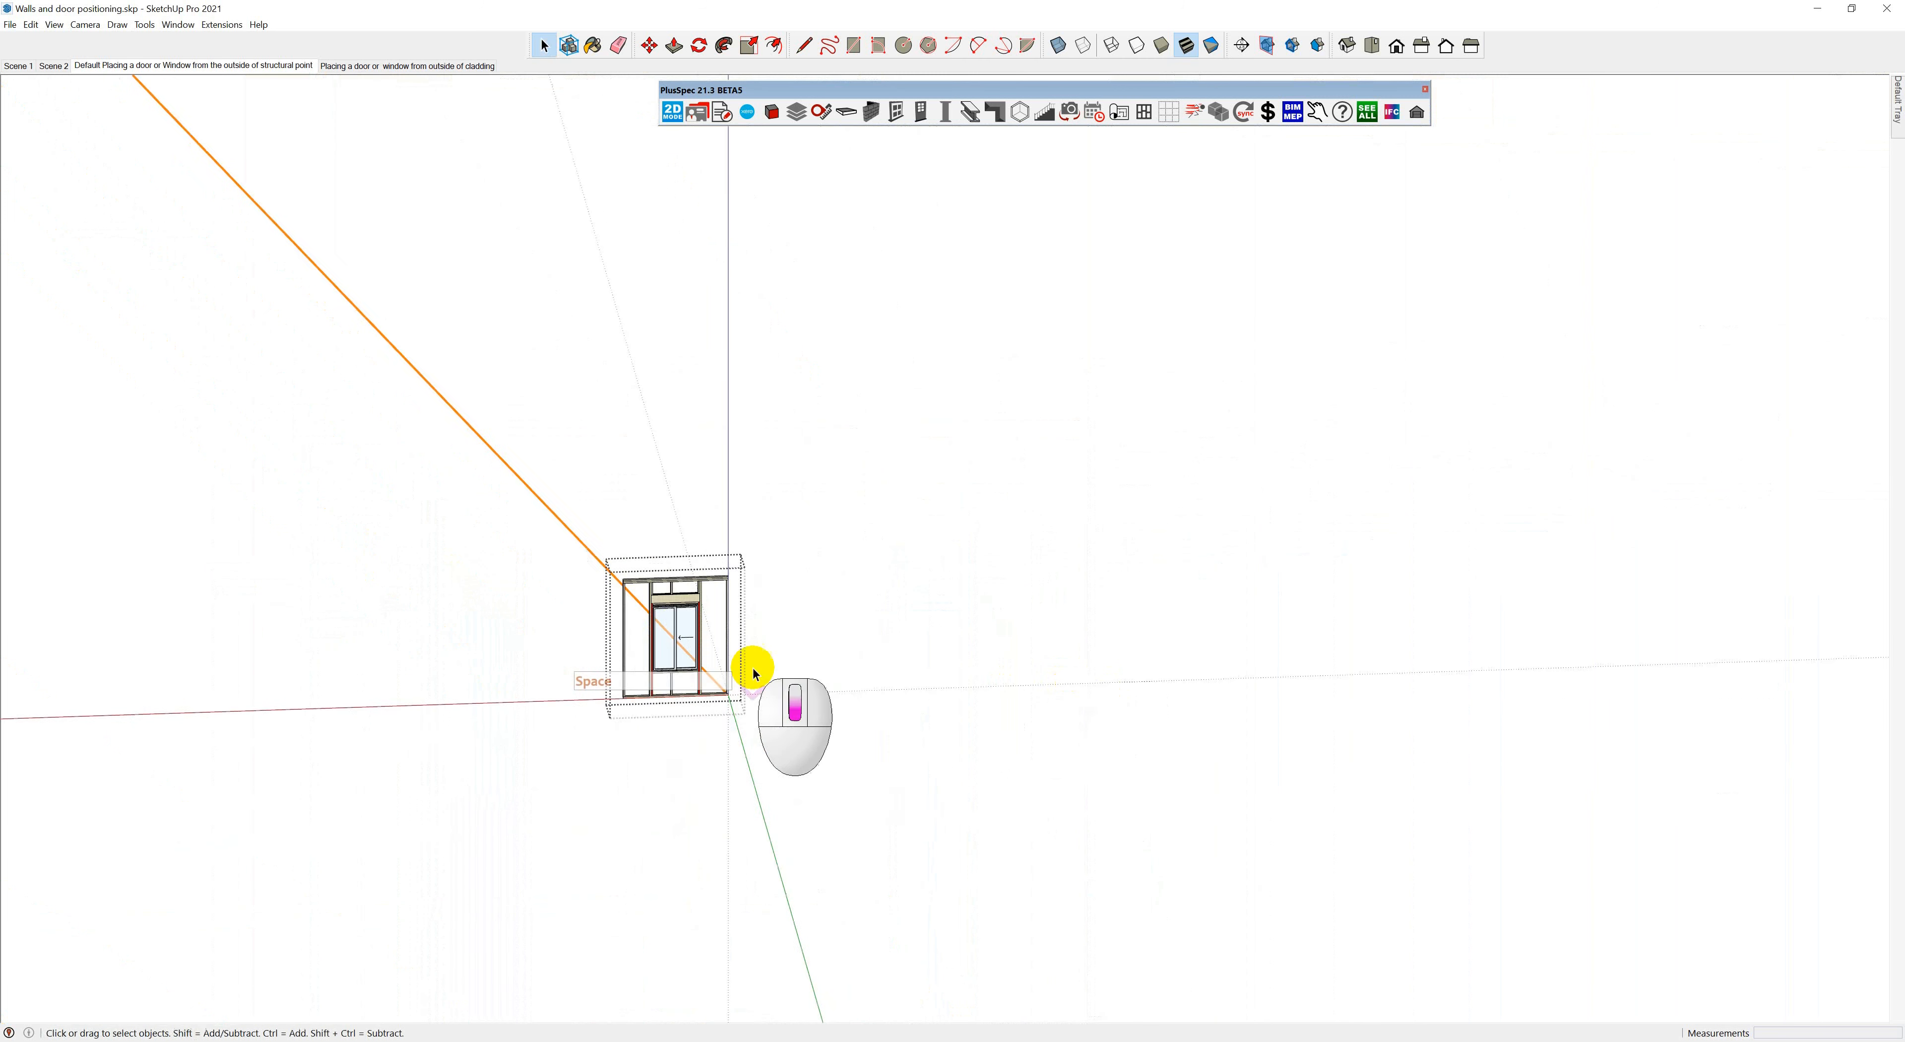
{"action": "left_click", "coordinate": [849, 747]}
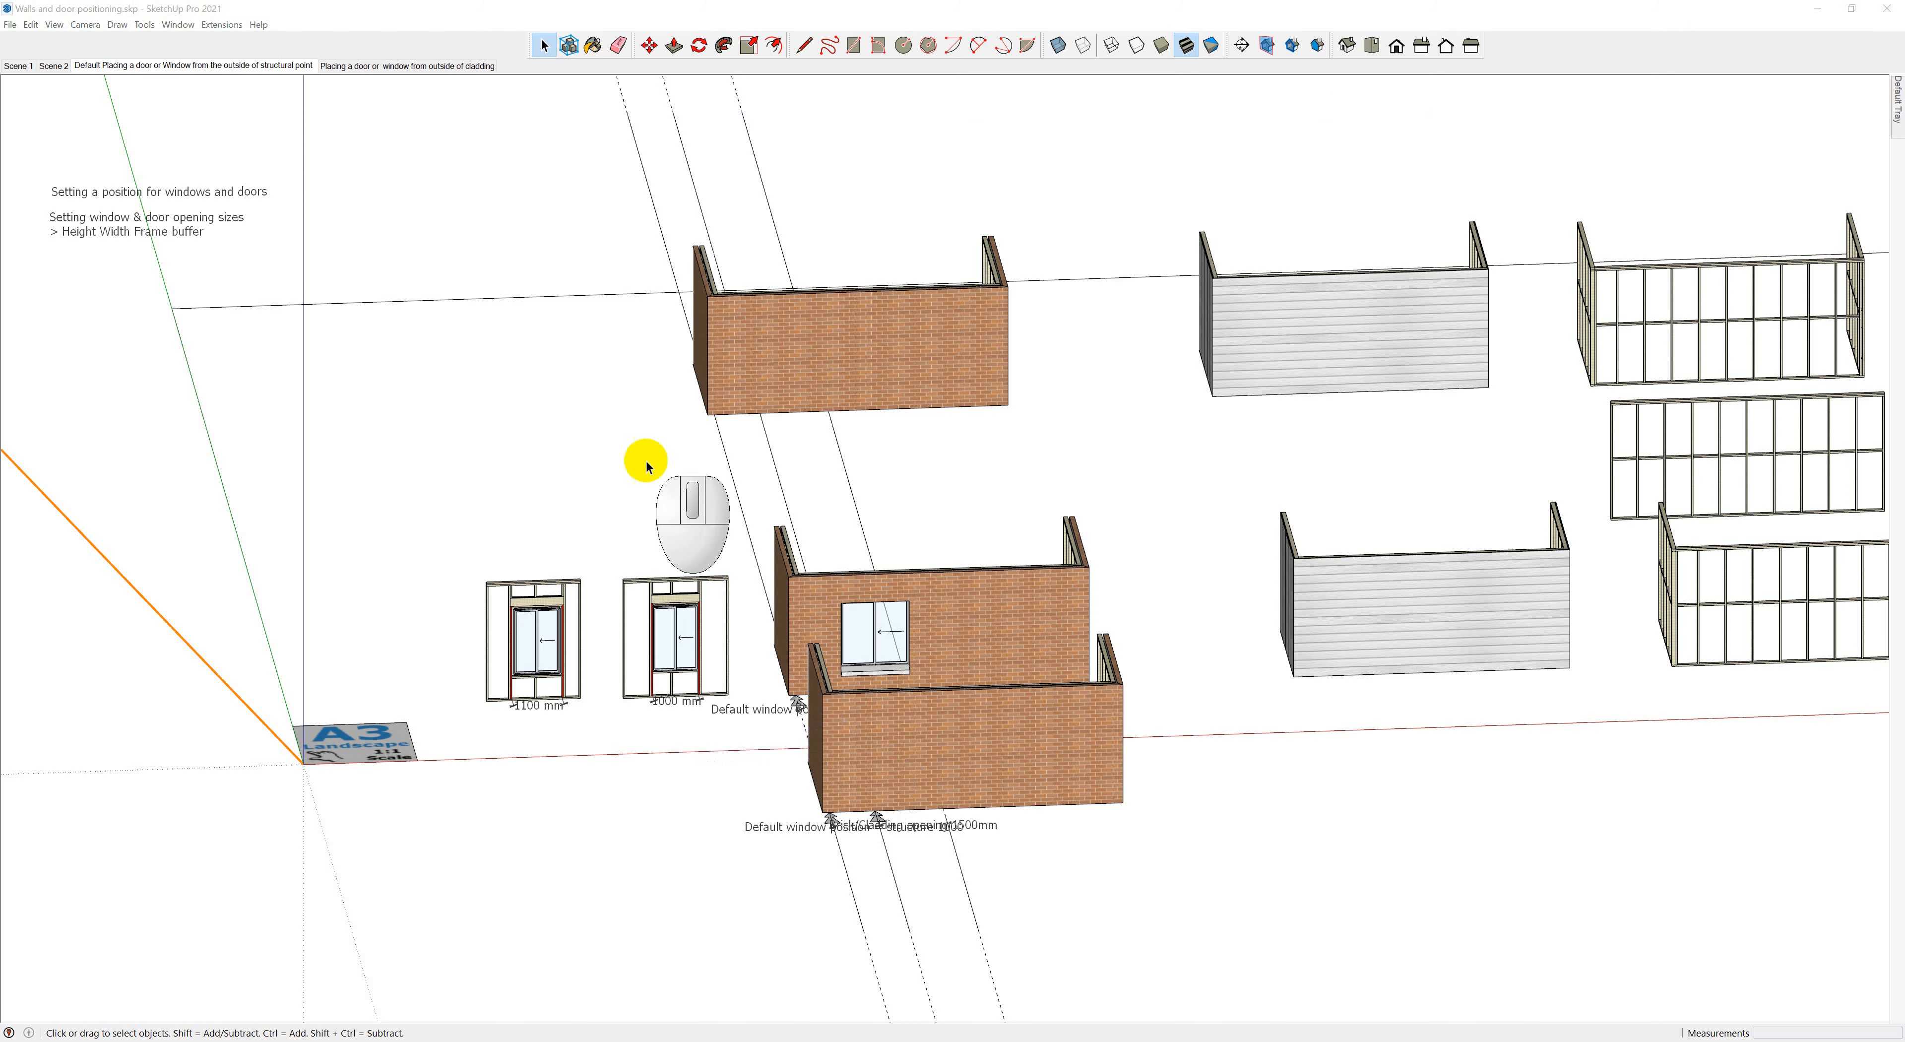
Switch to the scene for placing a door or window from outside of cladding and examine the brick corner and reference markers
{"action": "left_click", "coordinate": [349, 68]}
{"action": "left_click", "coordinate": [349, 67]}
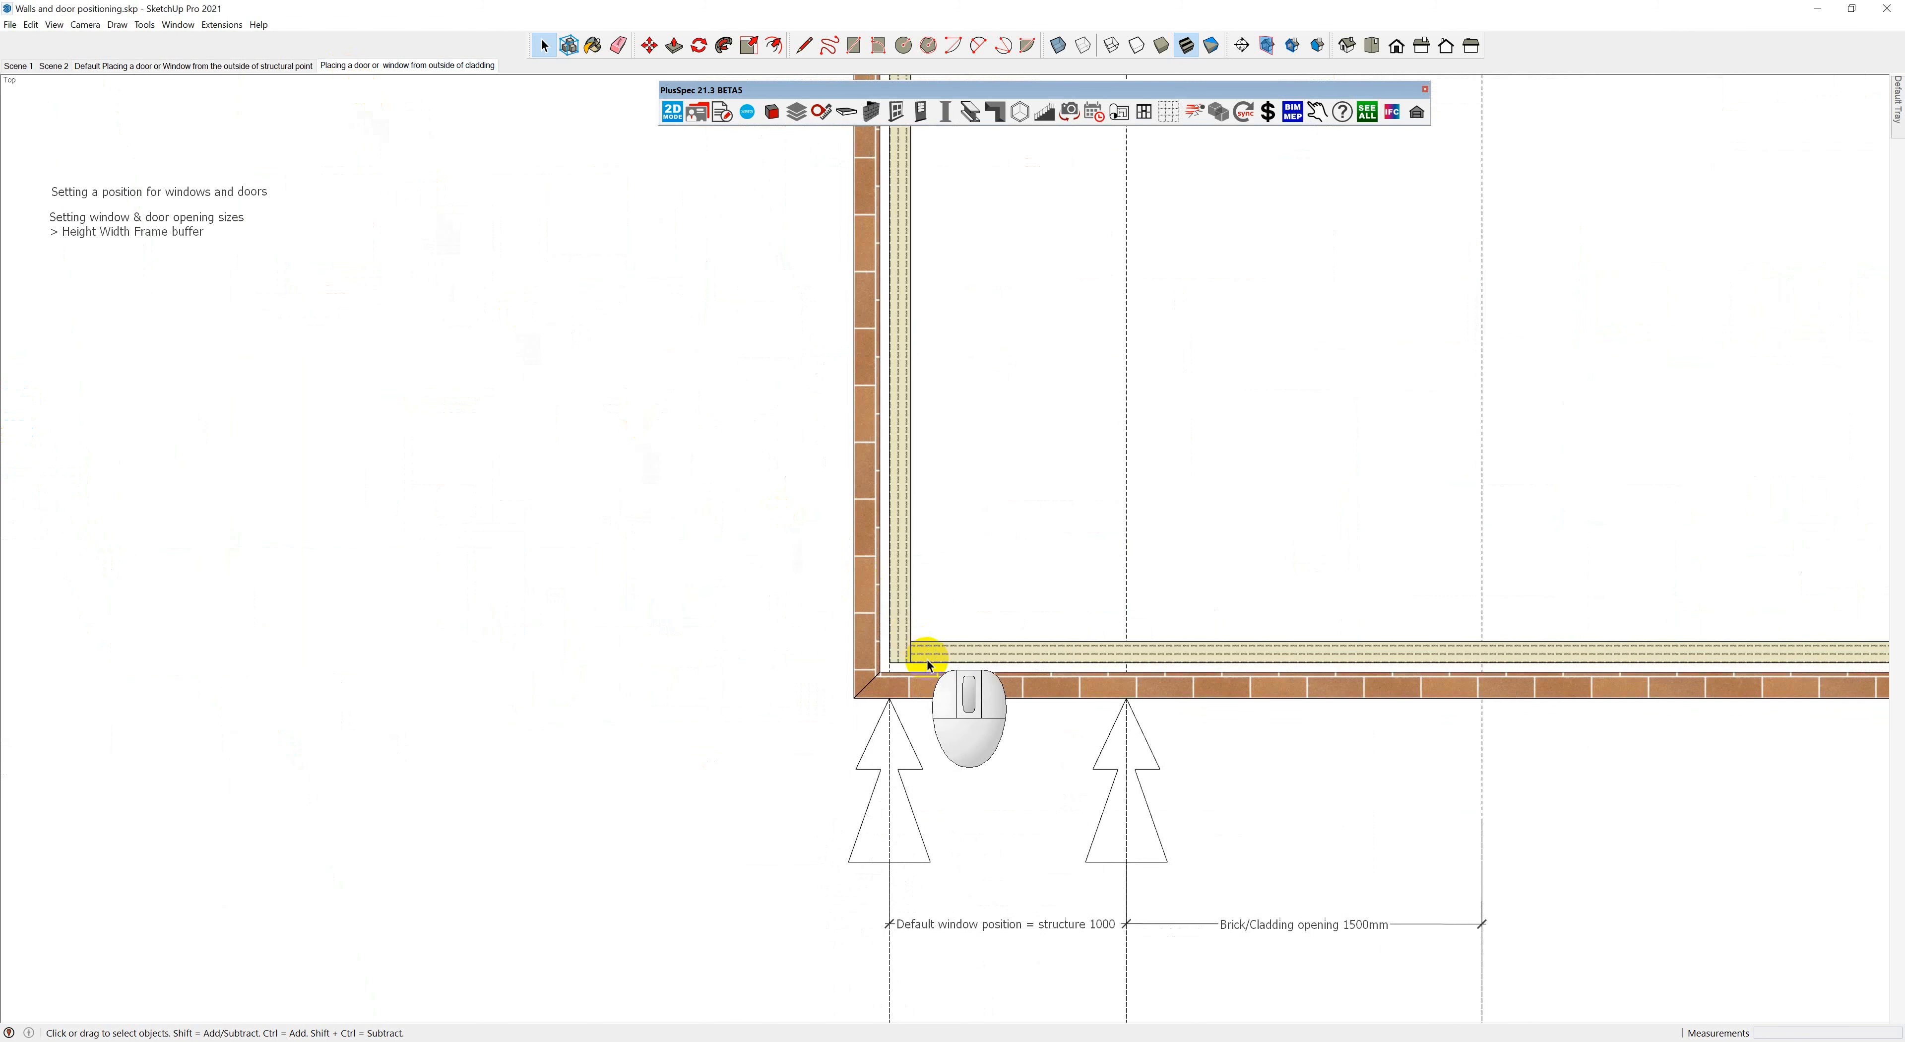
{"action": "scroll", "coordinate": [917, 653], "scroll_direction": "down", "scroll_amount": 5}
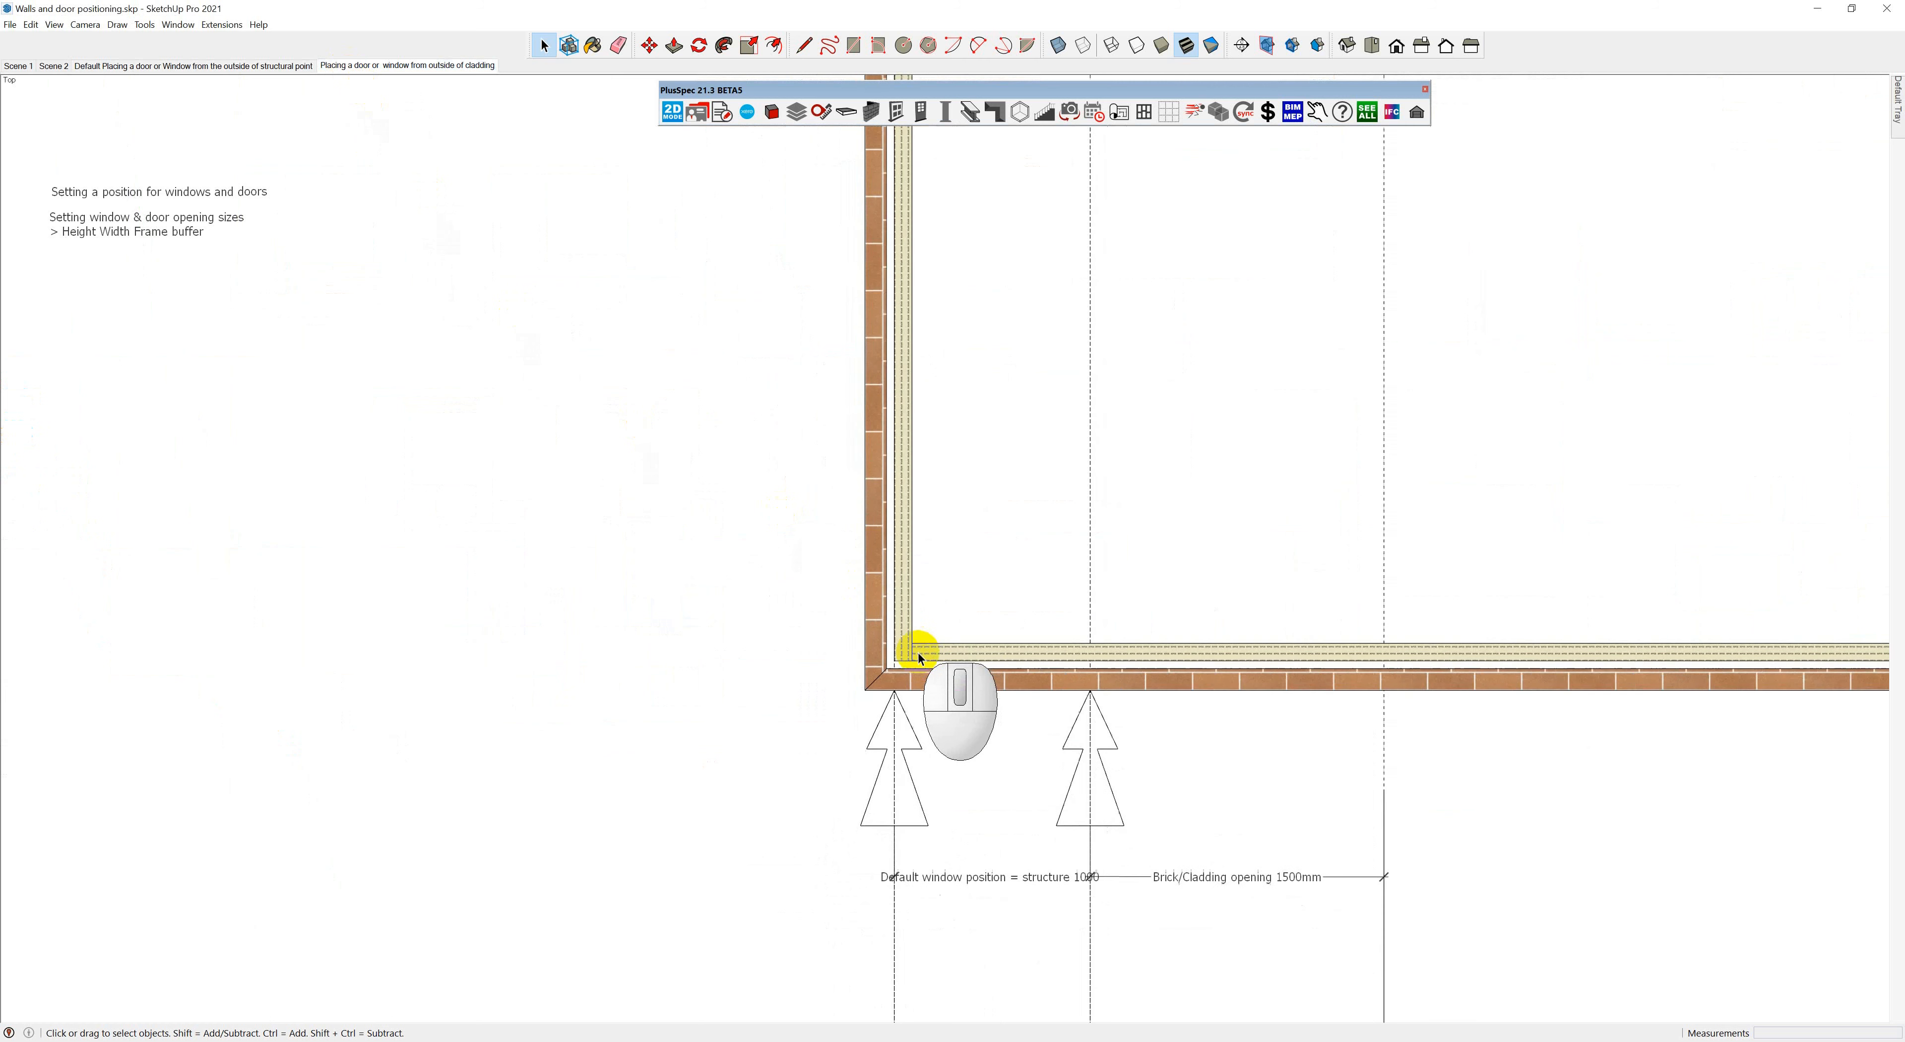
{"action": "scroll", "coordinate": [909, 771], "scroll_direction": "up", "scroll_amount": 4}
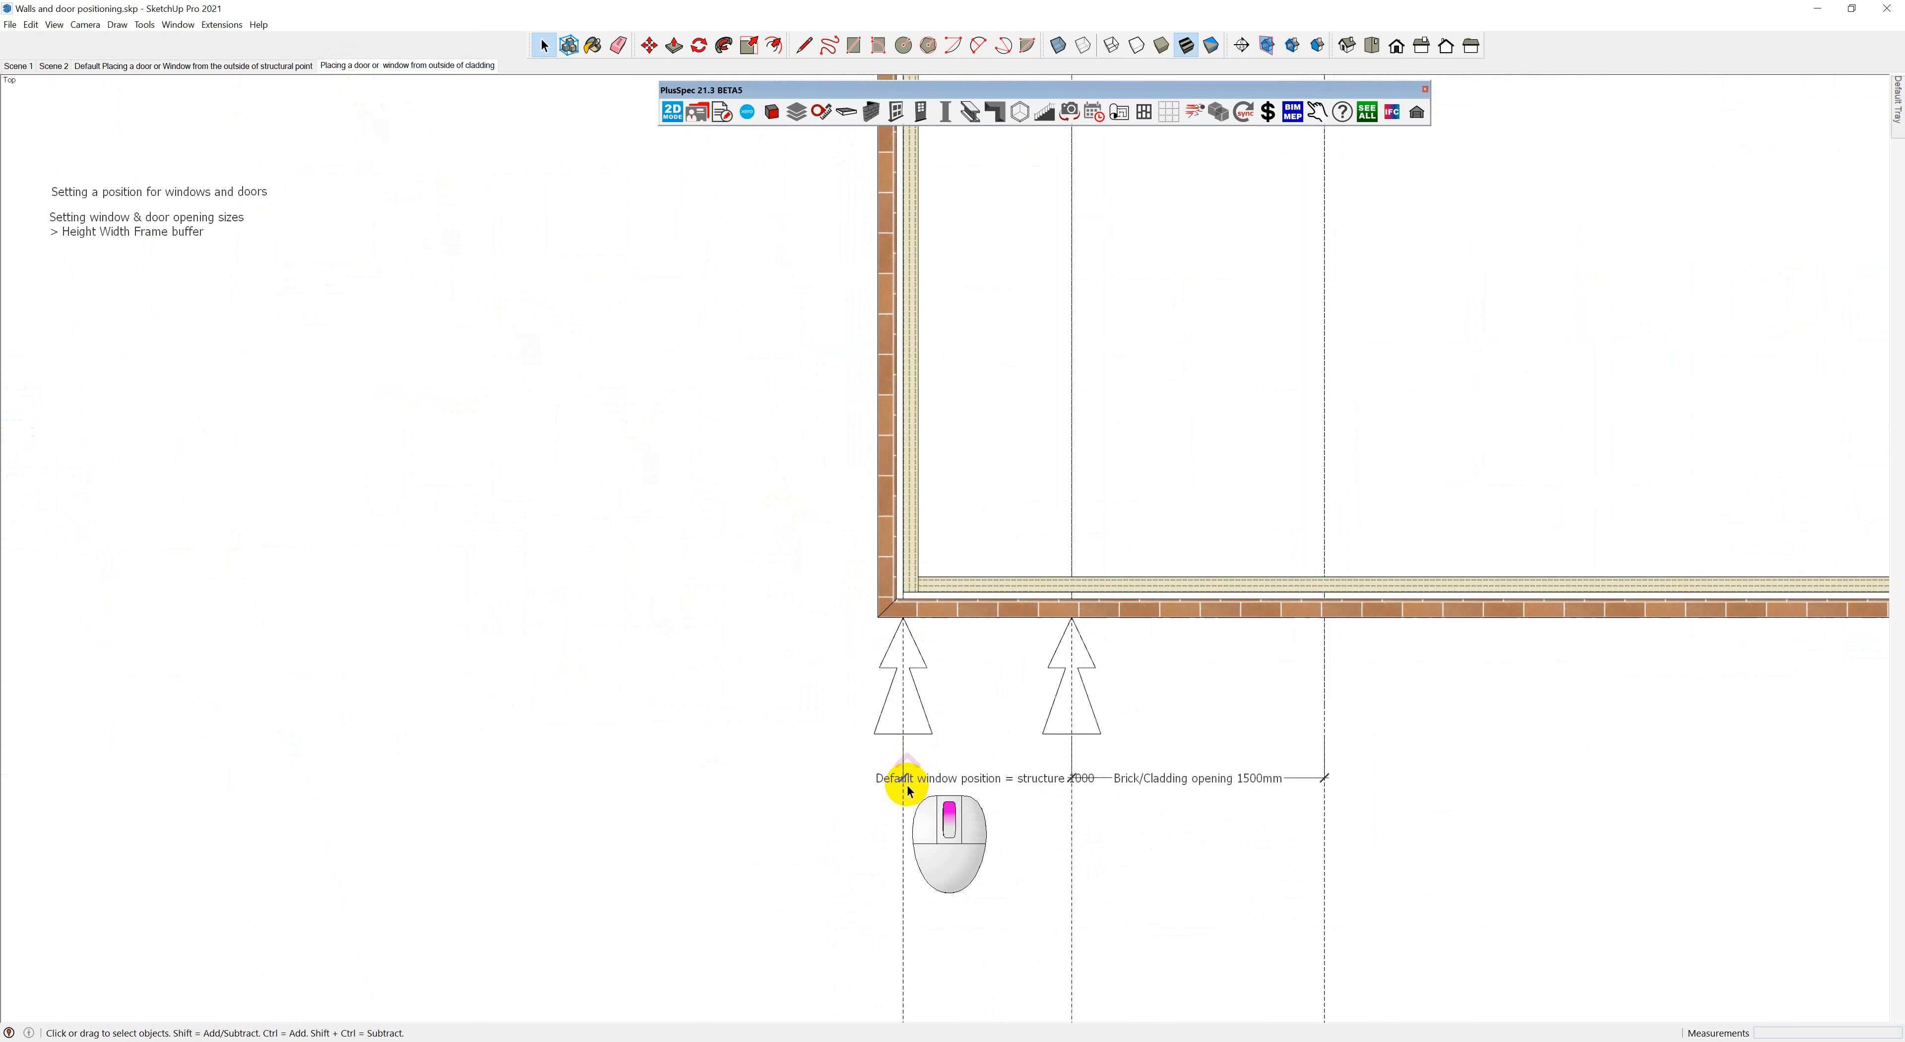
{"action": "scroll", "coordinate": [880, 608], "scroll_direction": "down", "scroll_amount": 3}
{"action": "scroll", "coordinate": [1047, 600], "scroll_direction": "up", "scroll_amount": 4}
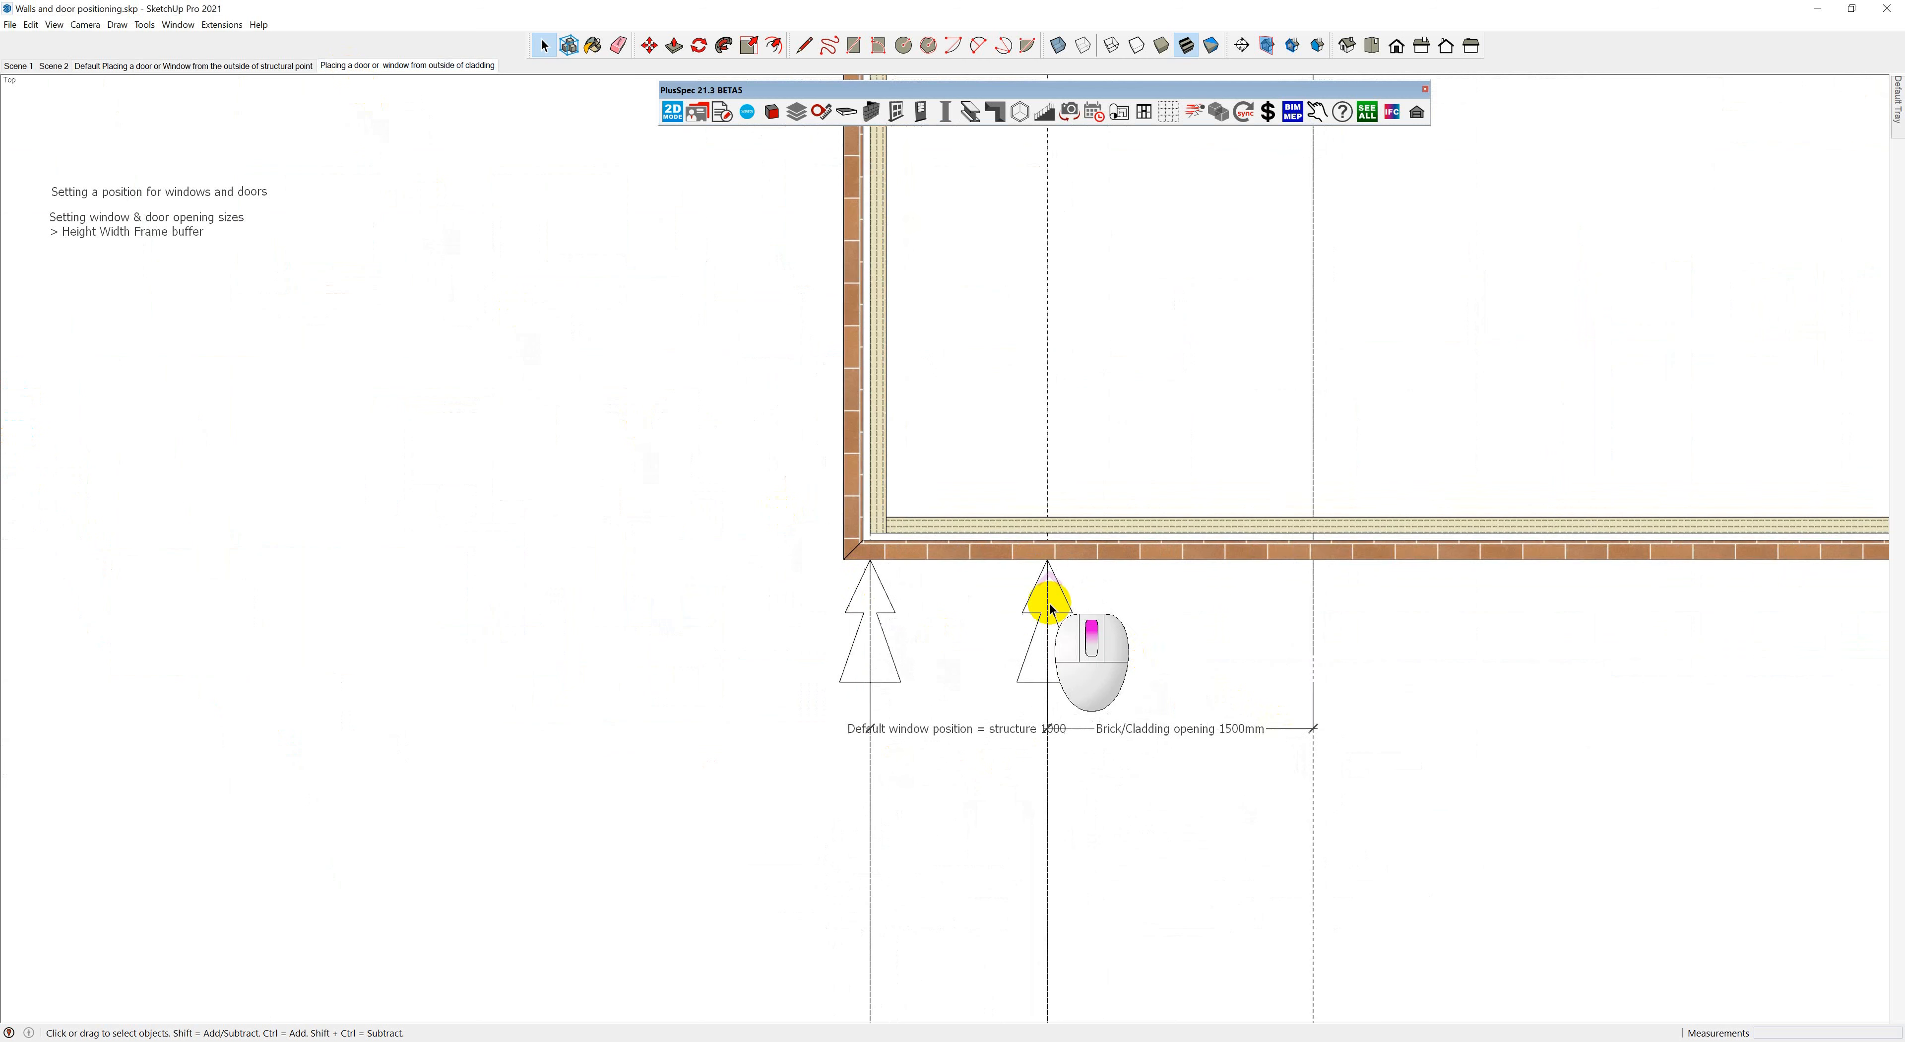
Add an aluminium sliding window about 1000 mm wide to the brick wall, about 1000 mm from the outer brick corner, using Two Point input and External alignment
{"action": "right_click", "coordinate": [921, 545]}
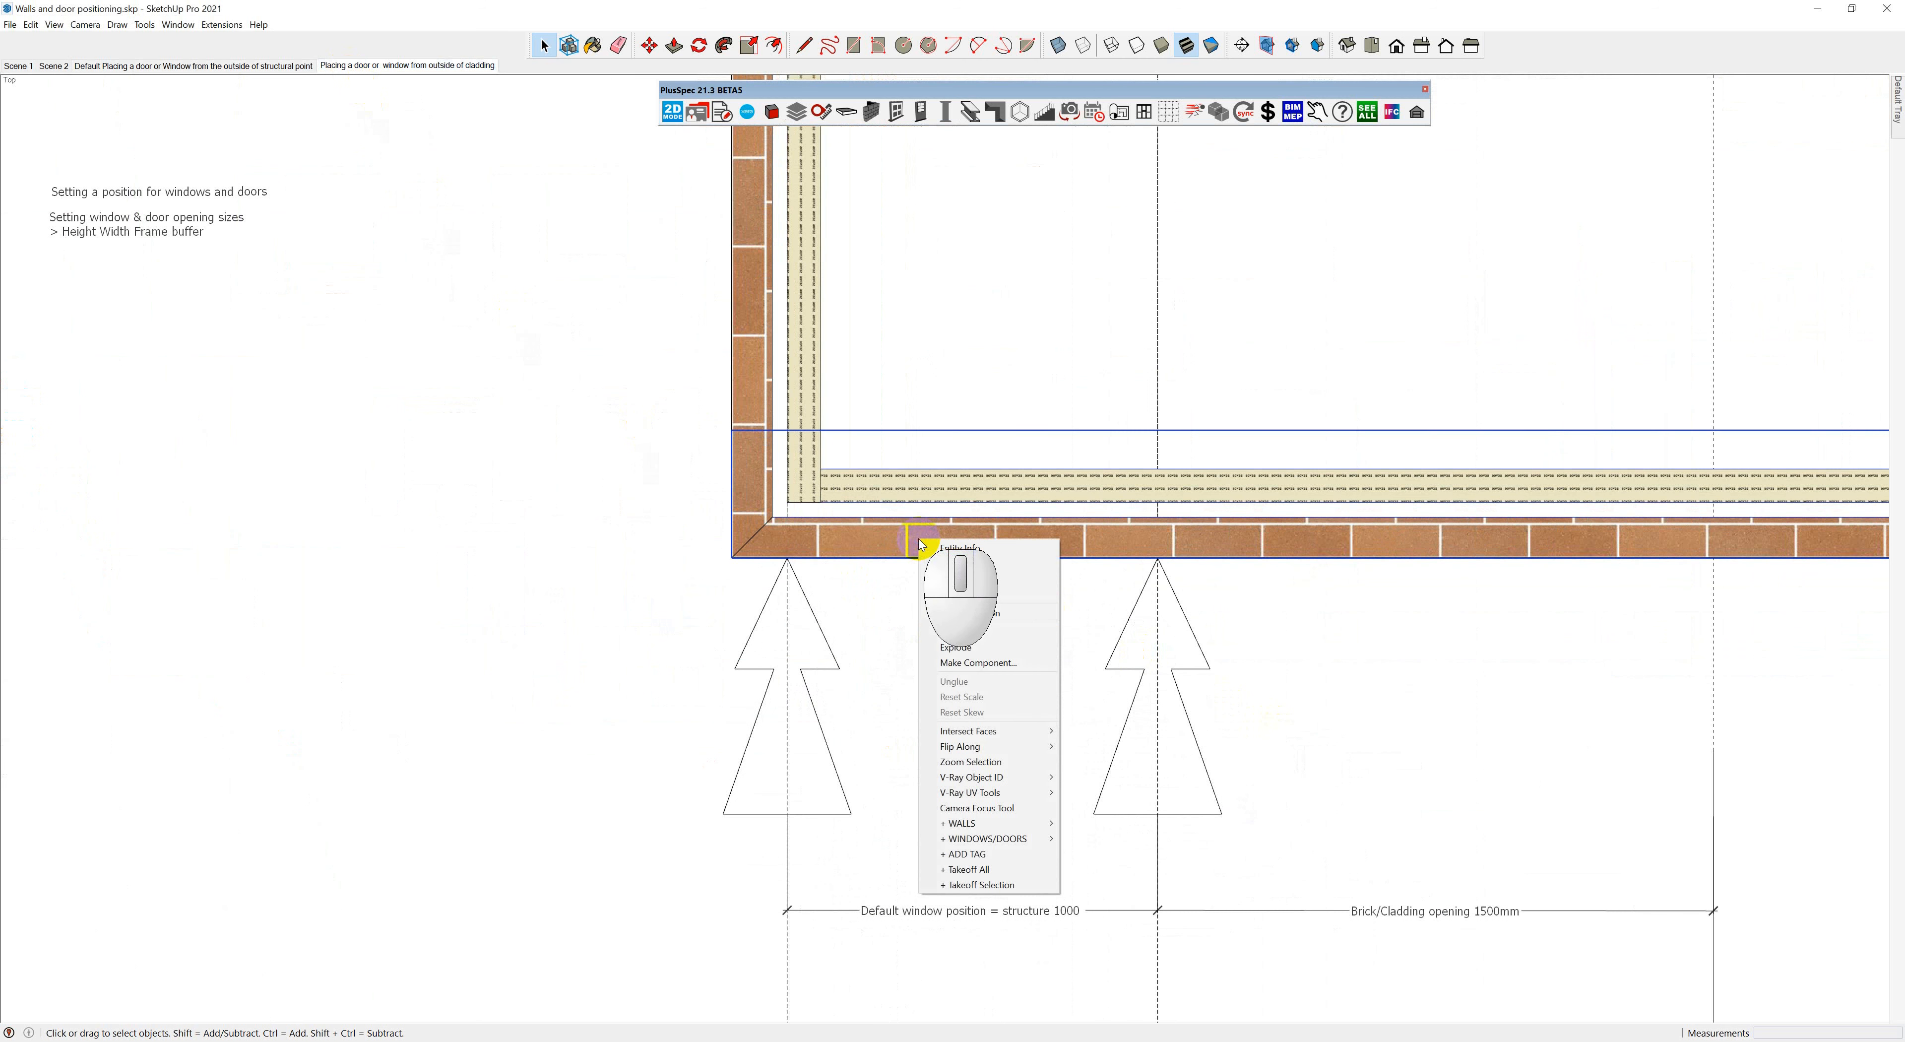
{"action": "mouse_move", "coordinate": [1017, 842]}
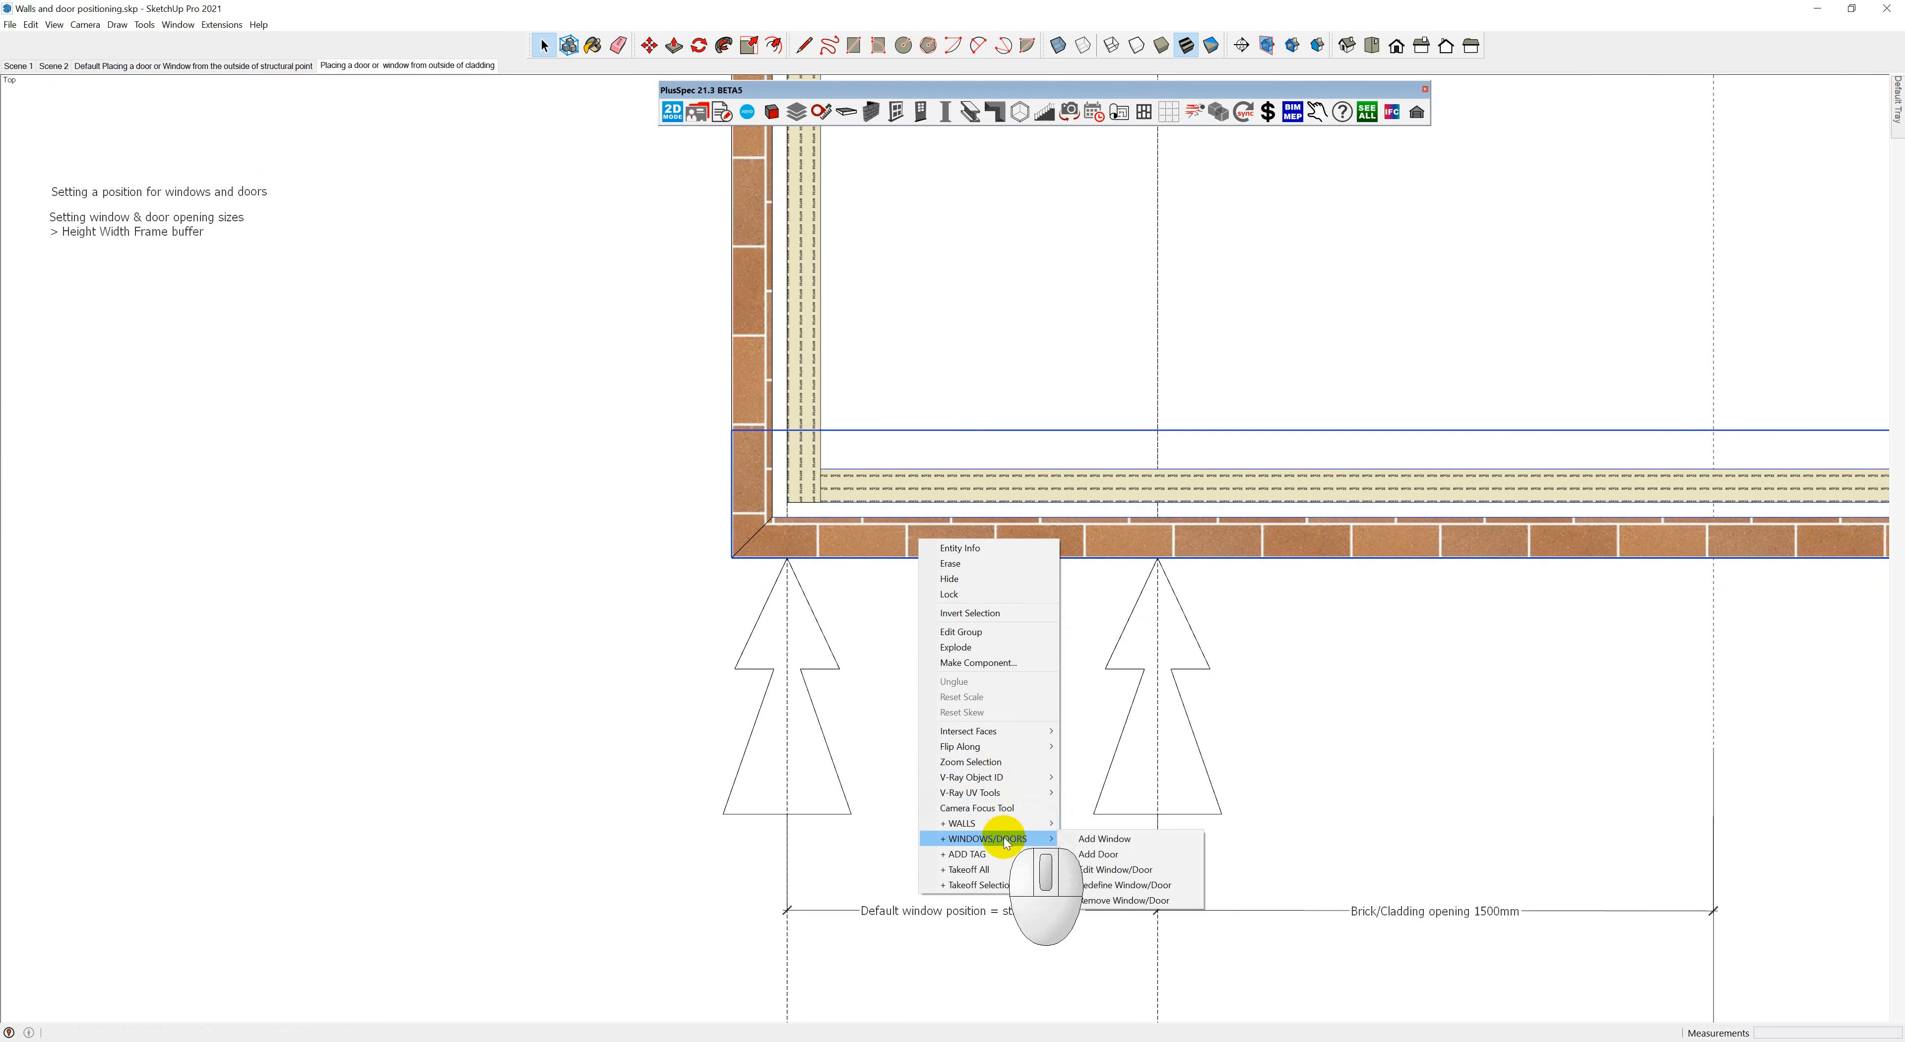
{"action": "left_click", "coordinate": [1087, 841]}
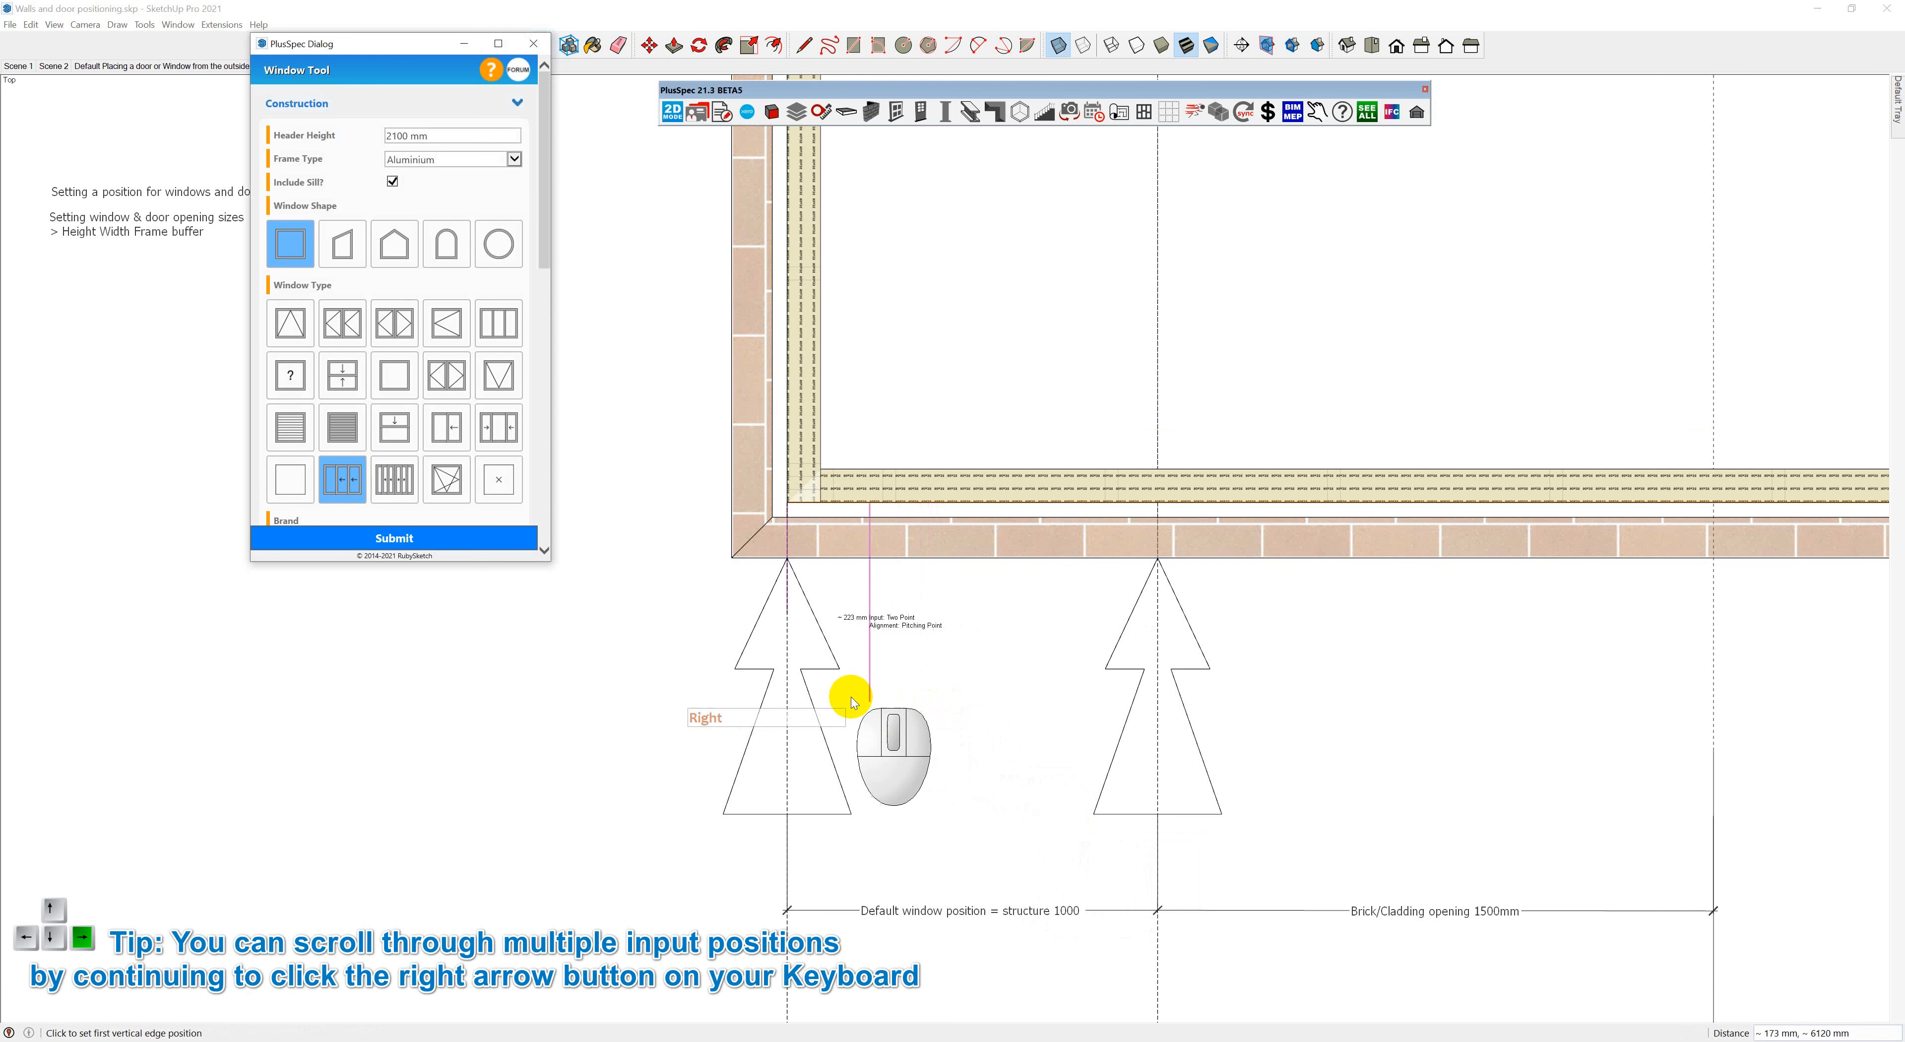
{"action": "middle_click_drag", "start_coordinate": [747, 622], "coordinate": [838, 668]}
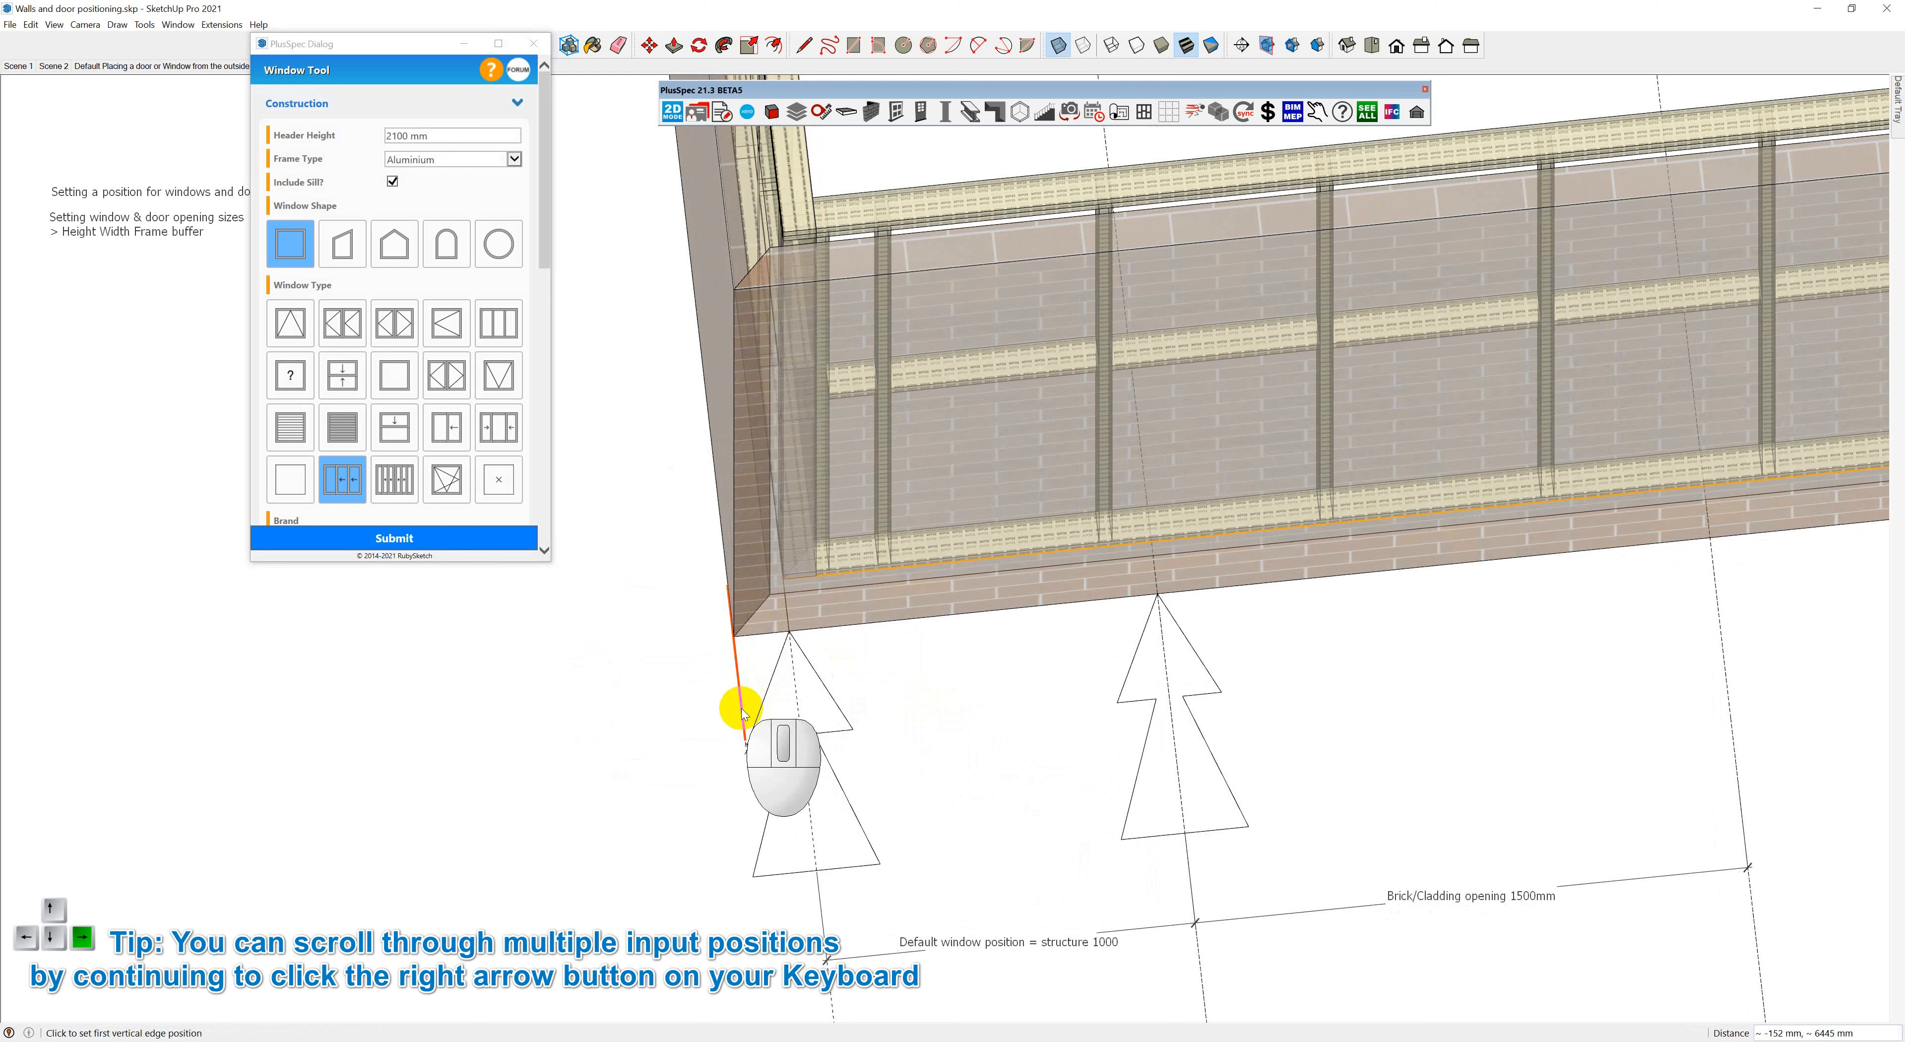
{"action": "left_click", "coordinate": [743, 714]}
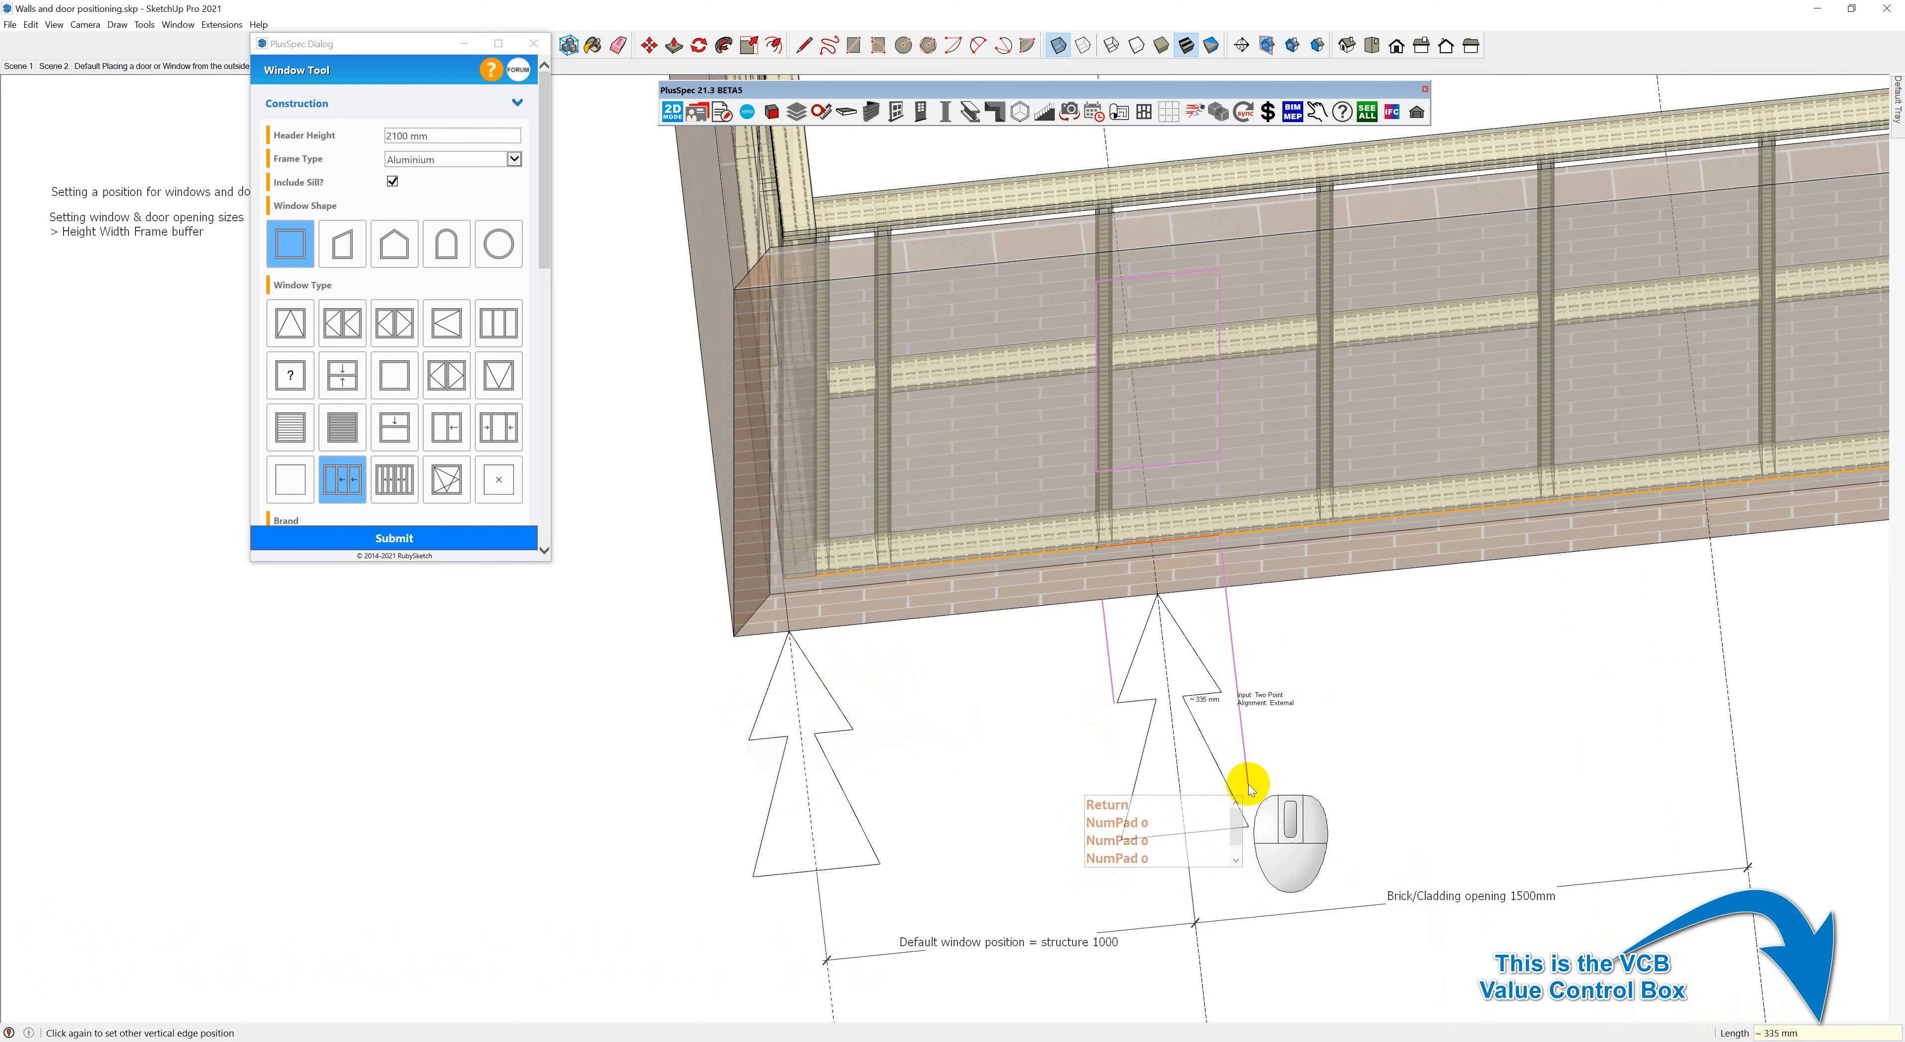
{"action": "scroll", "coordinate": [1242, 780], "scroll_direction": "down", "scroll_amount": 2}
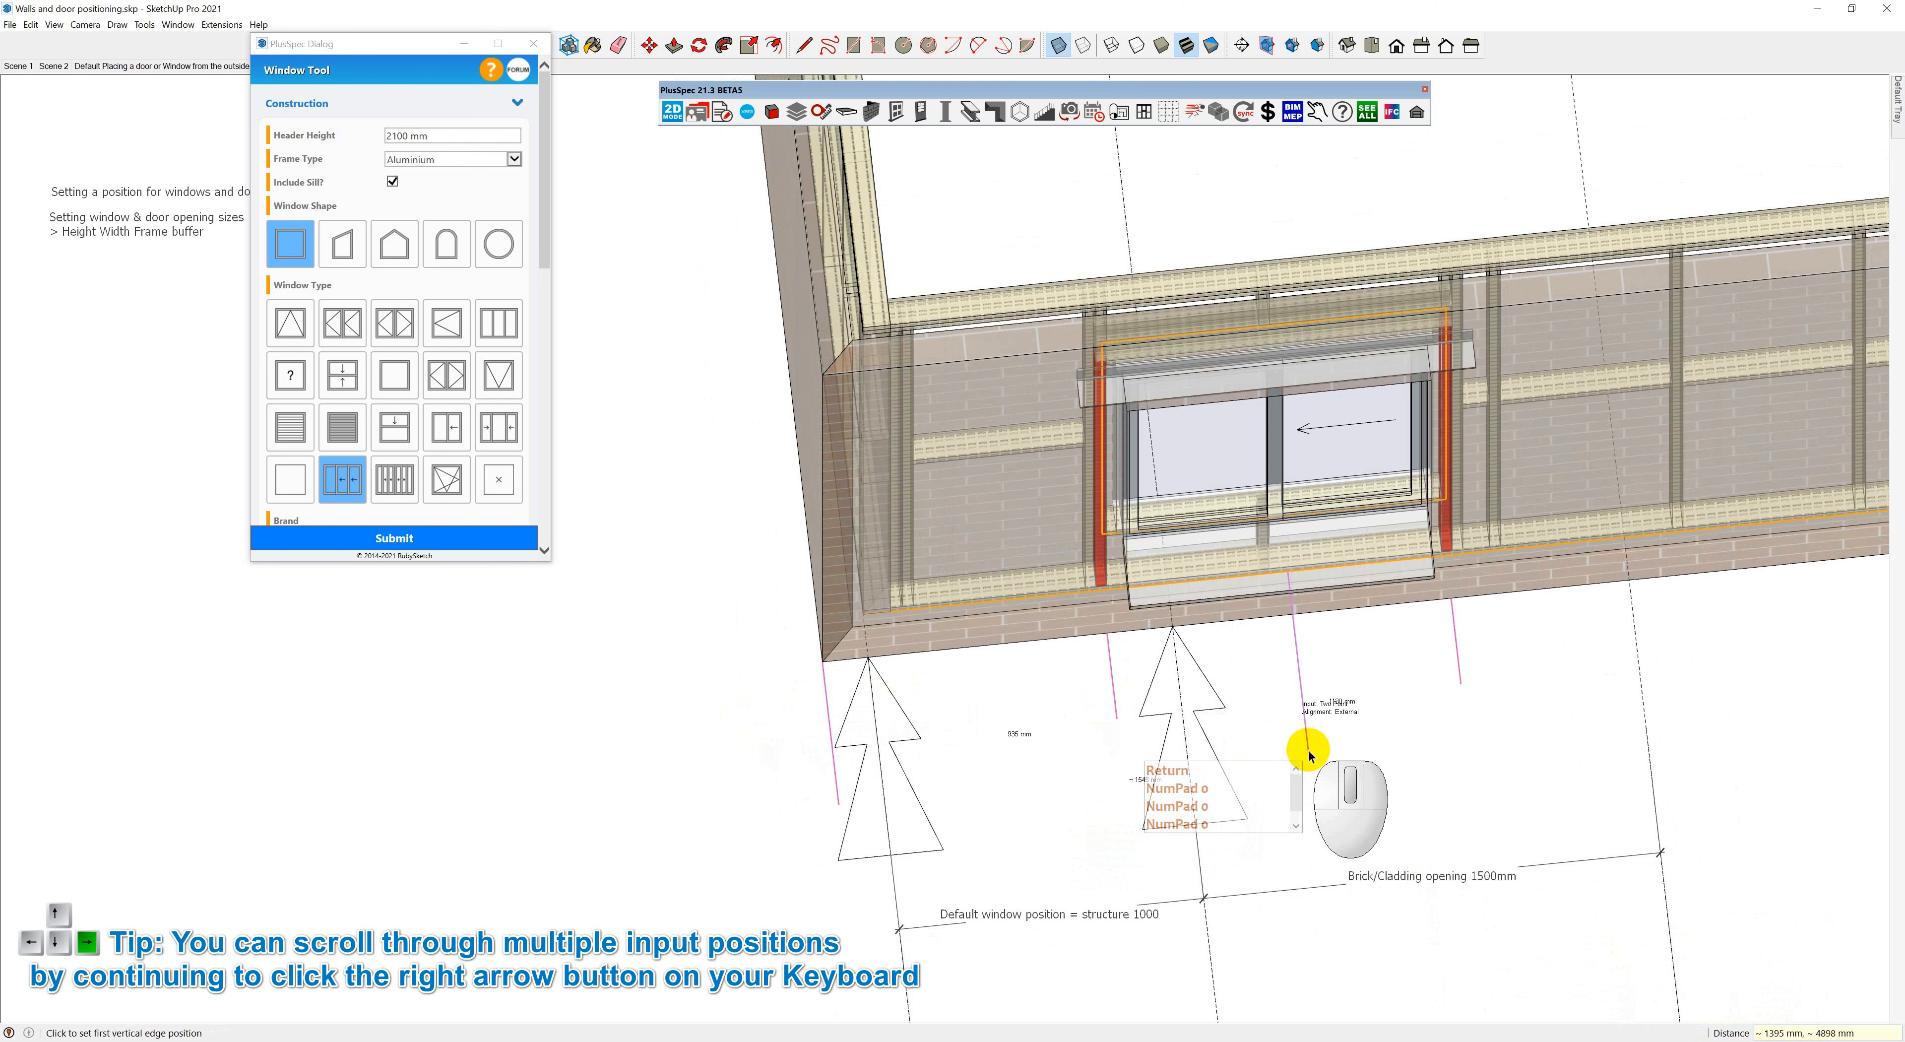
{"action": "key", "text": "space"}
{"action": "middle_click_drag", "start_coordinate": [1232, 703], "coordinate": [1127, 829]}
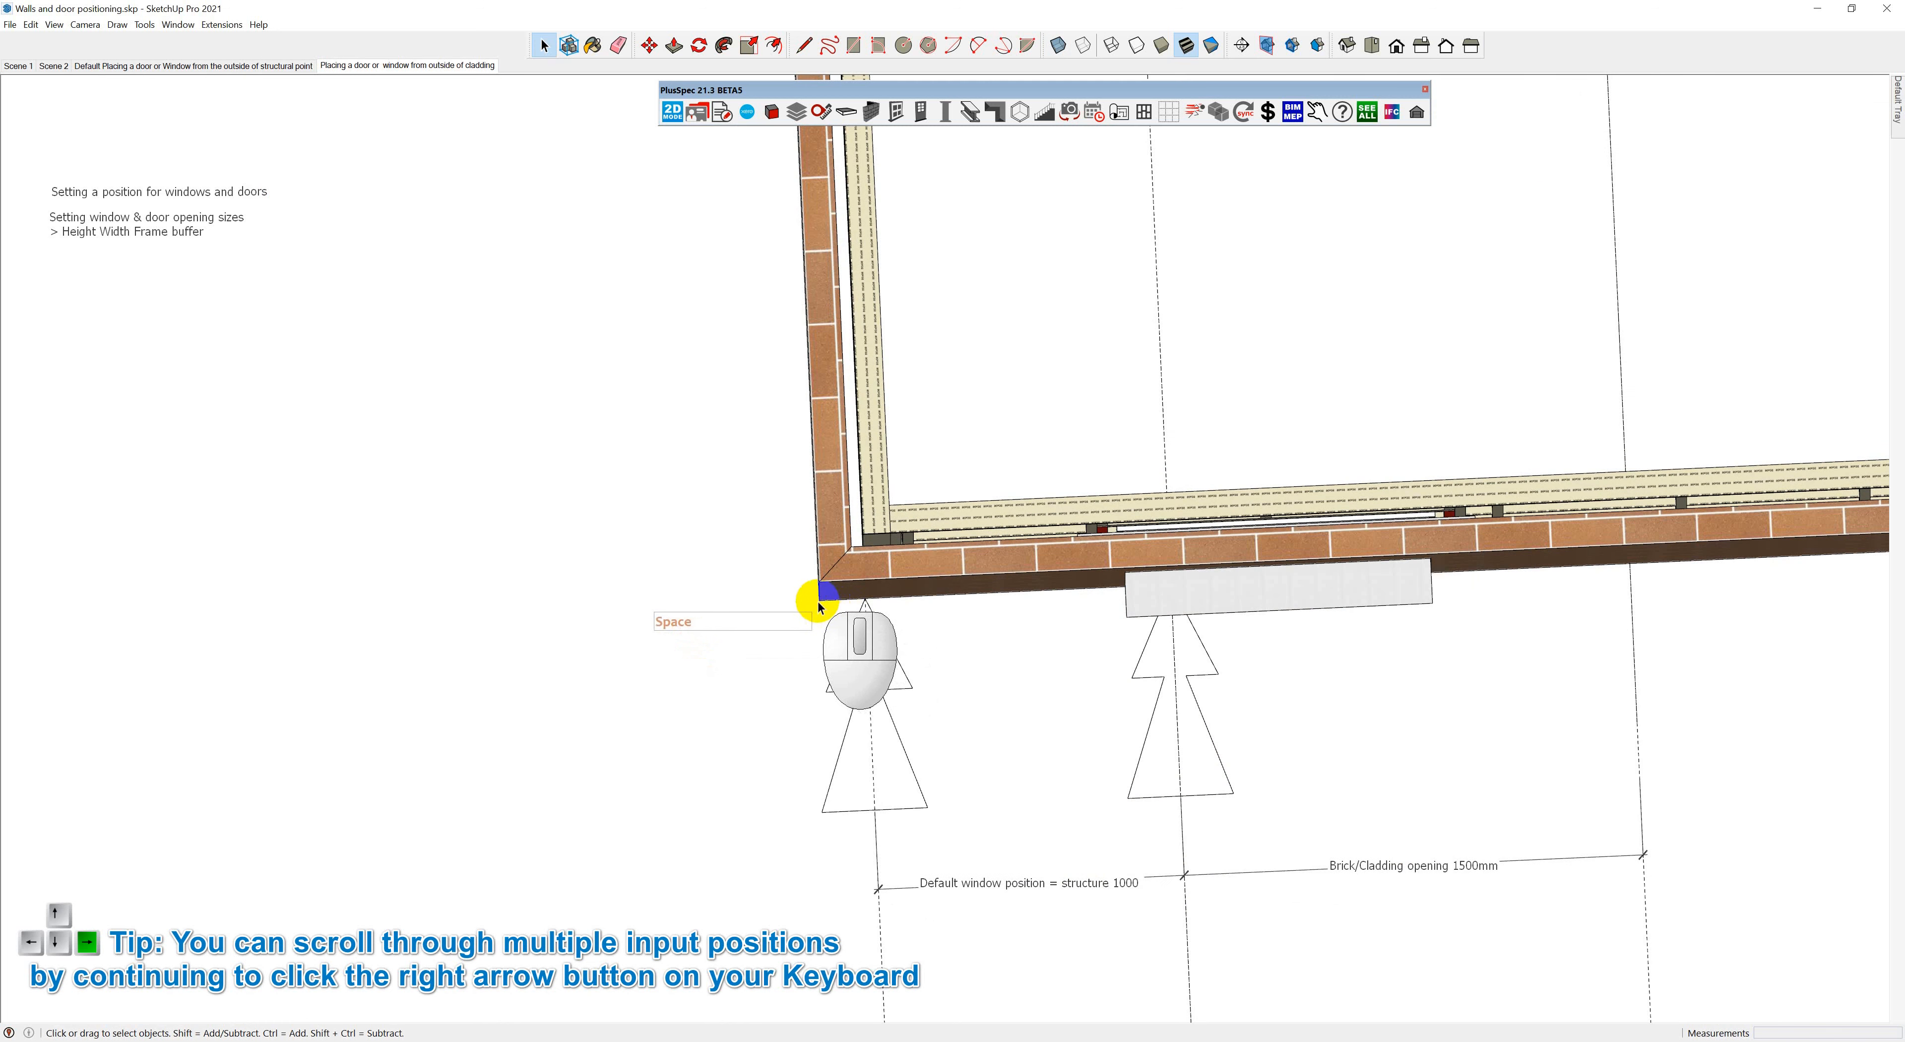